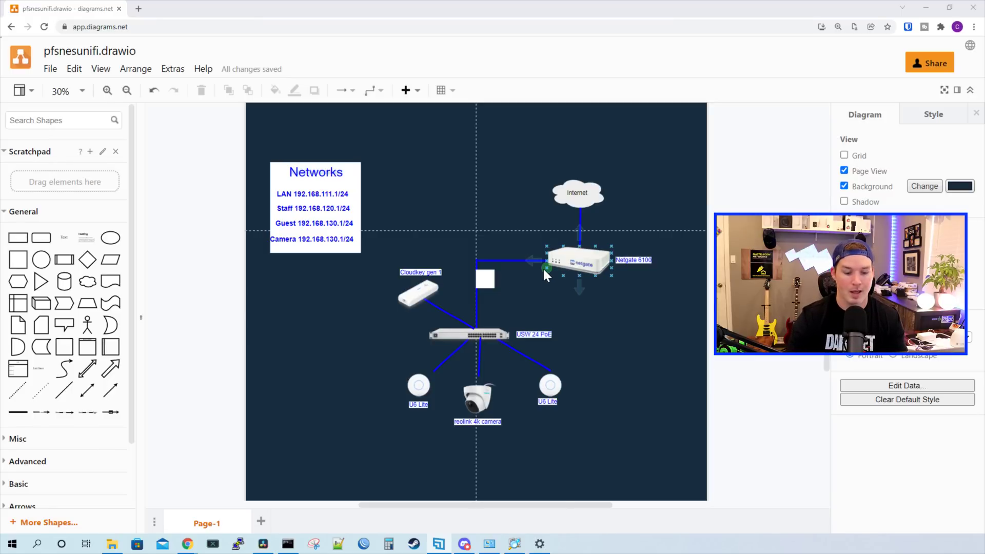
Step: Browse the UniFi Network Application 6.5.55 downloads list, then bring up the Cloud Key Gen2 Plus store page
mouse_move(62, 279)
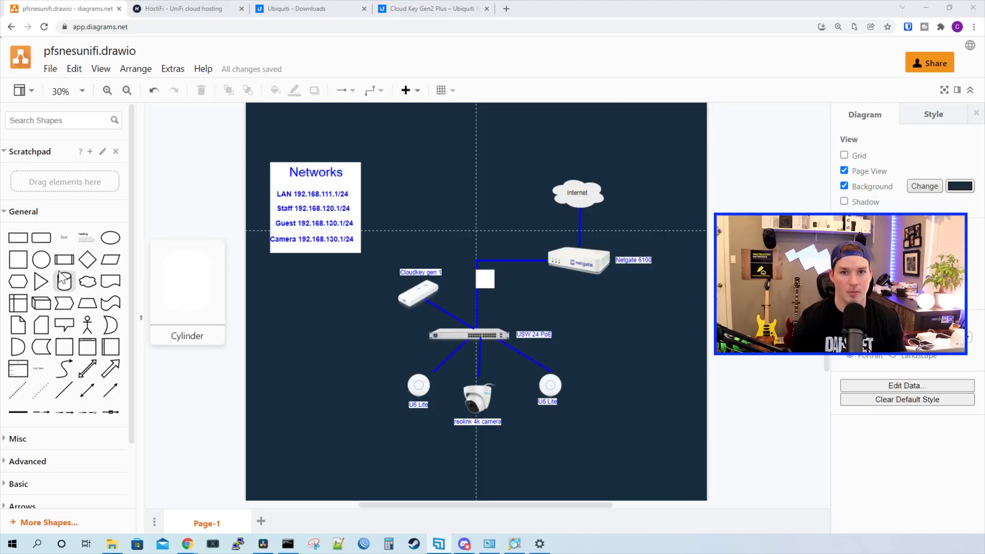
click(287, 8)
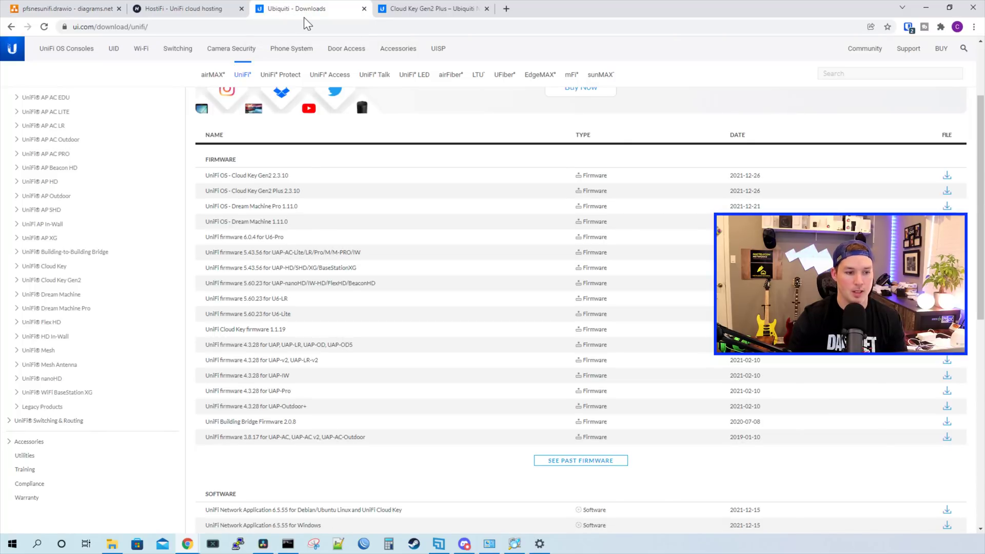
scroll(354, 272, down, 2)
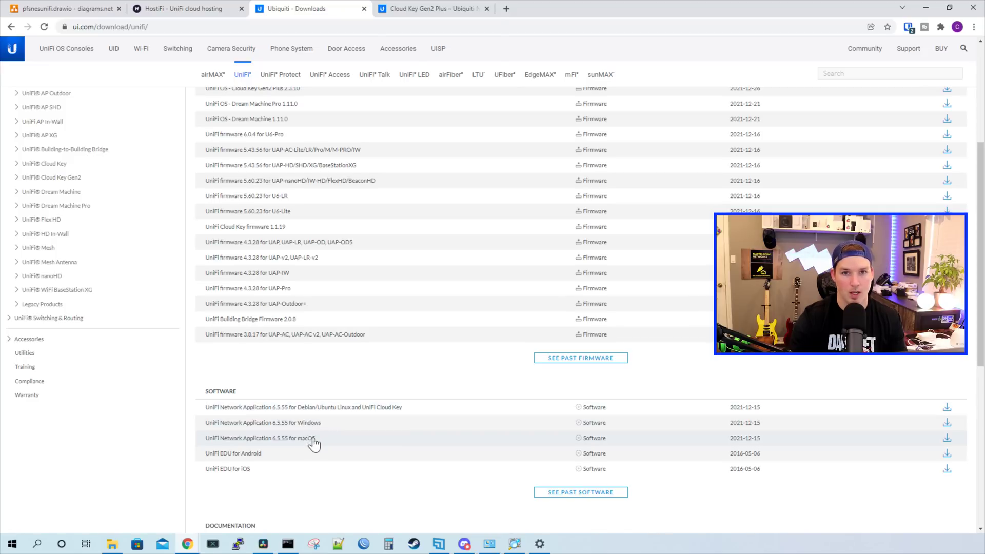
click(409, 9)
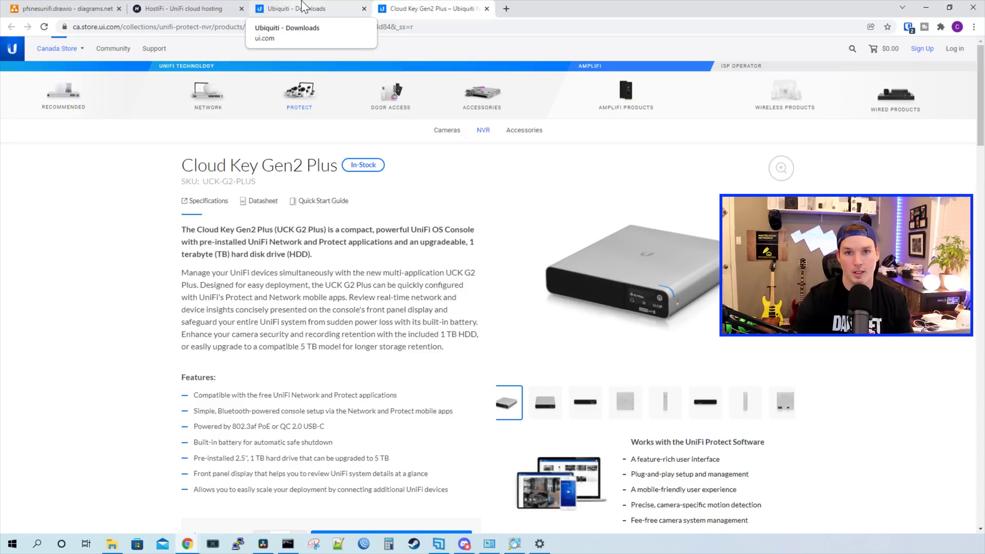
Step: Look at HostiFi's UniFi cloud hosting page, then go back to the diagrams.net network diagram
click(208, 7)
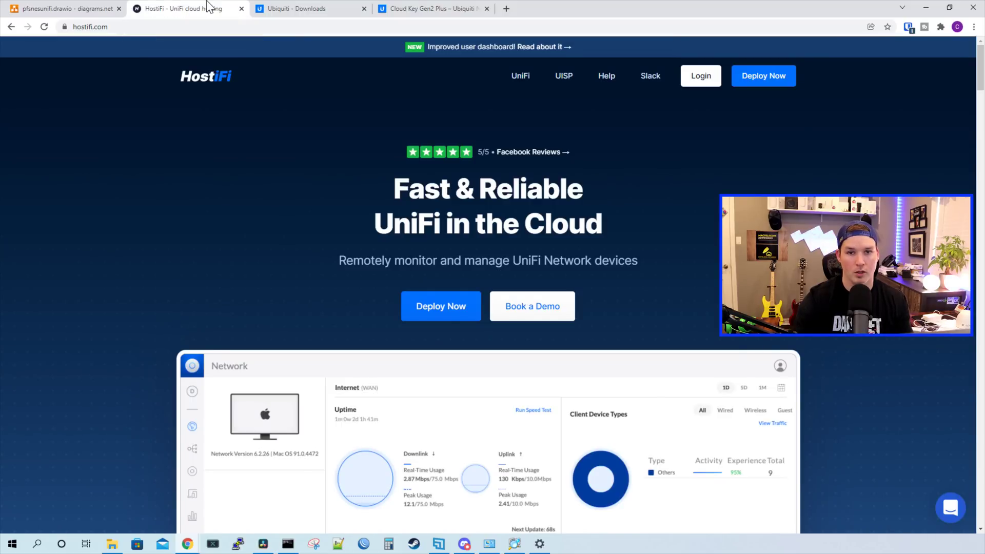
click(109, 9)
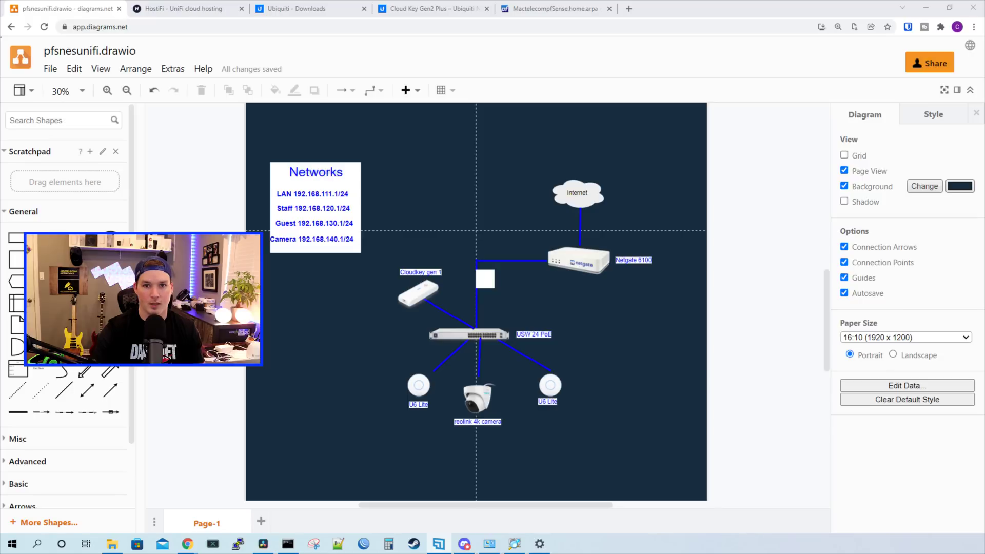
Step: Go from the pfSense dashboard to the Interfaces > Assignments page
click(559, 7)
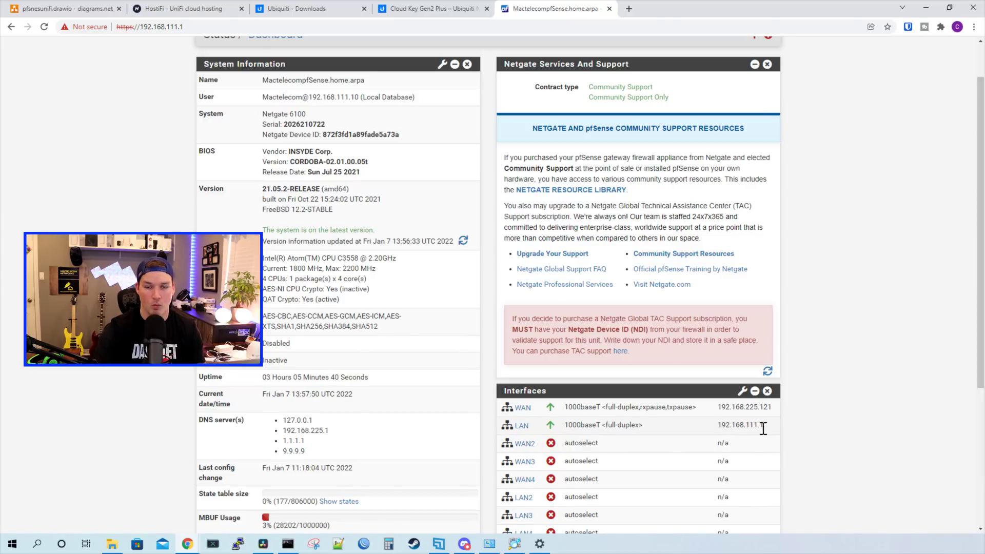
scroll(706, 417, up, 1)
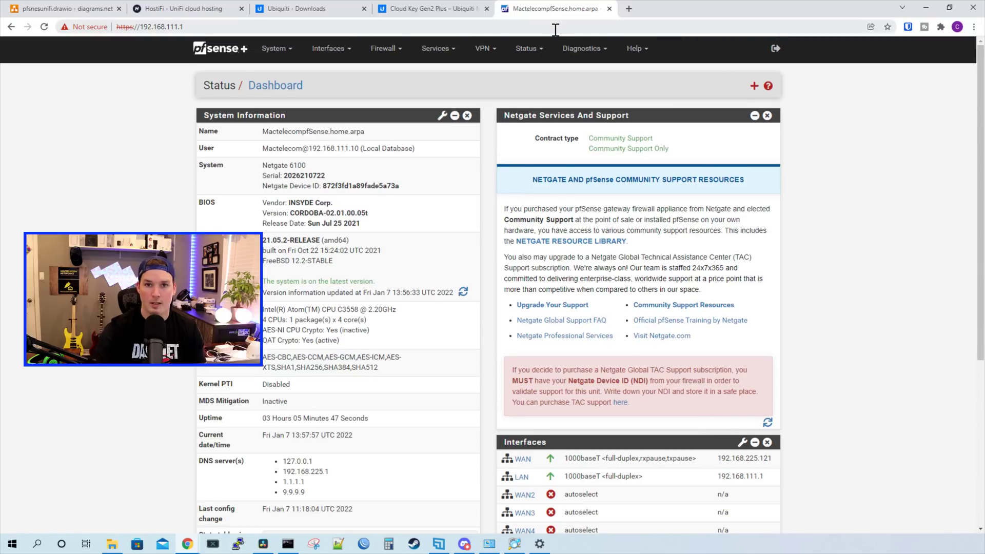
click(341, 50)
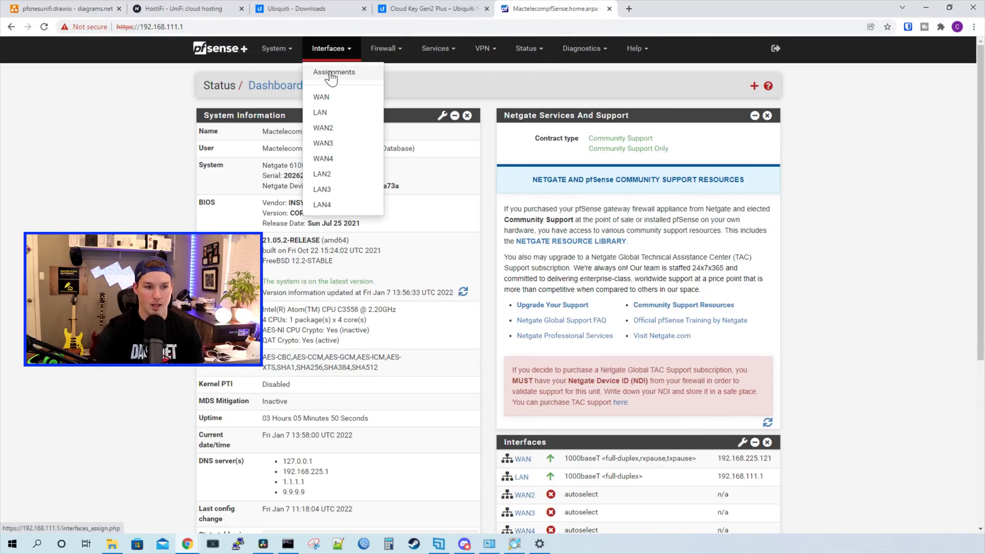
click(334, 71)
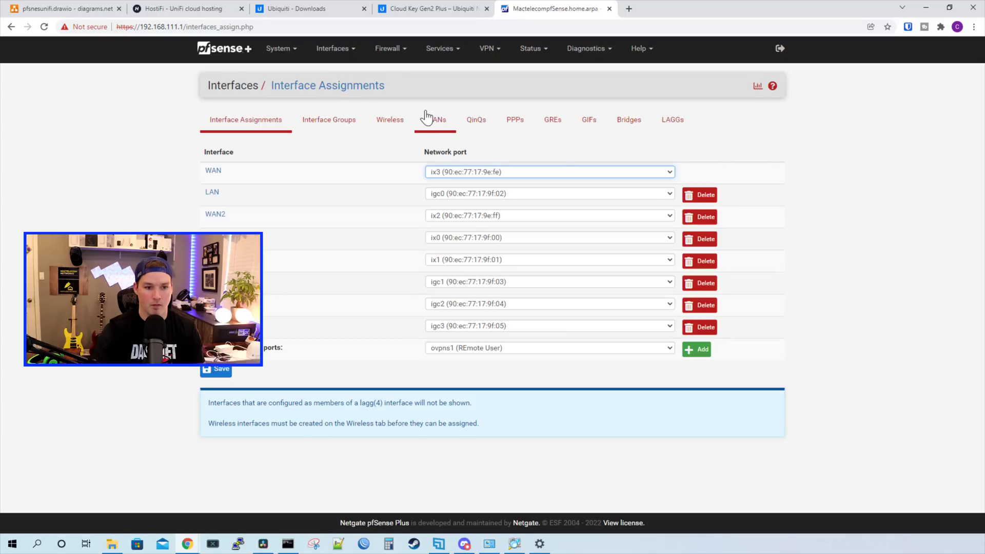
Step: On the VLANs tab, add VLAN 120 on igc0 with description Staff
click(433, 123)
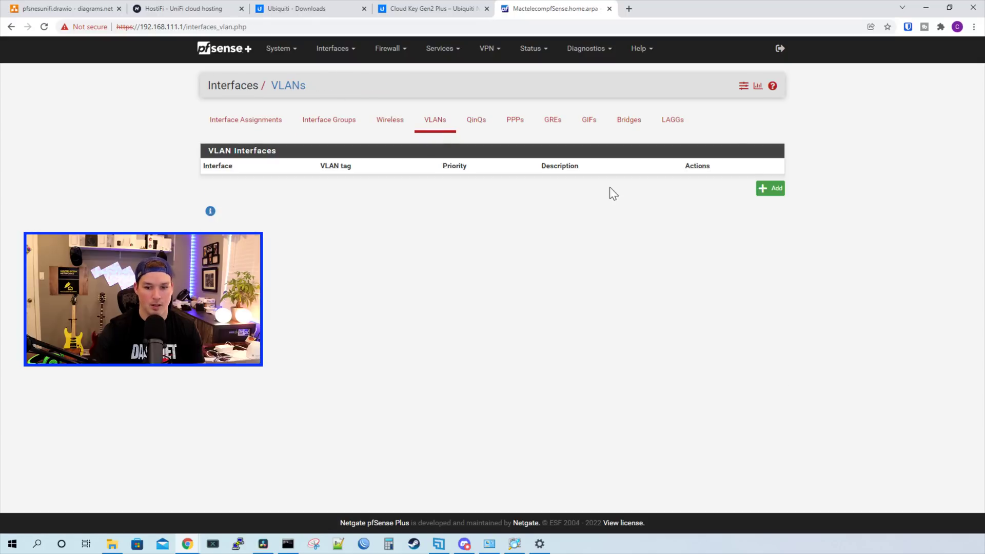
click(761, 193)
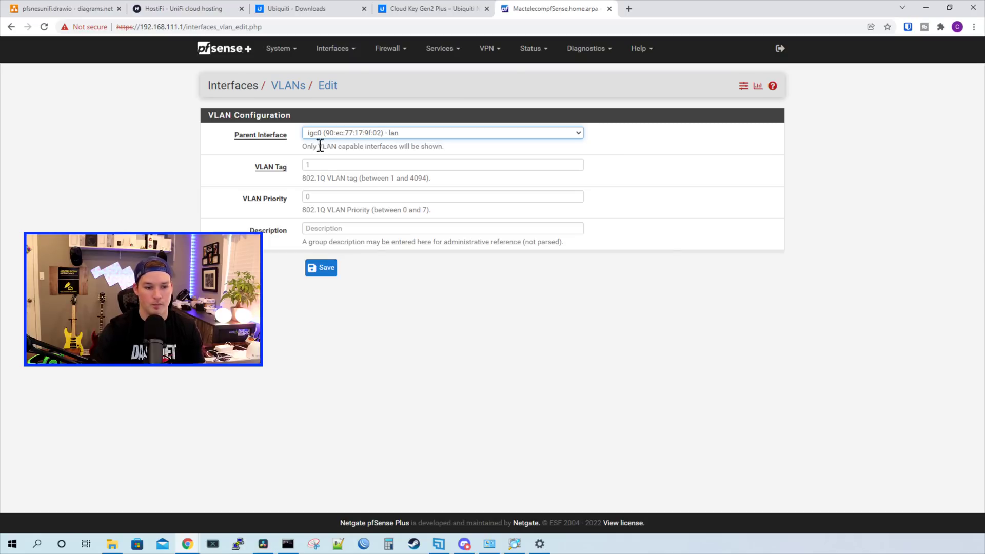
click(319, 167)
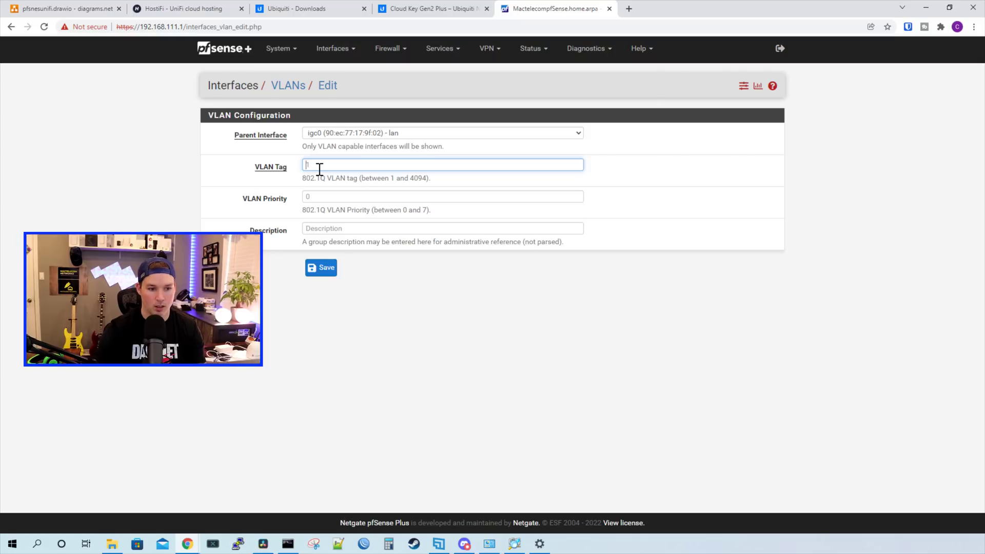
text(120)
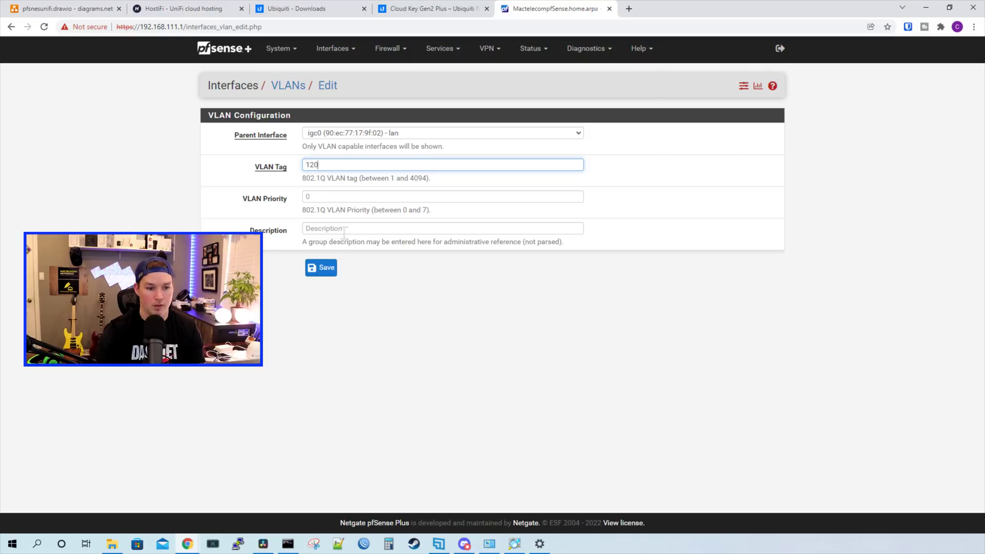
click(344, 231)
text(Staff)
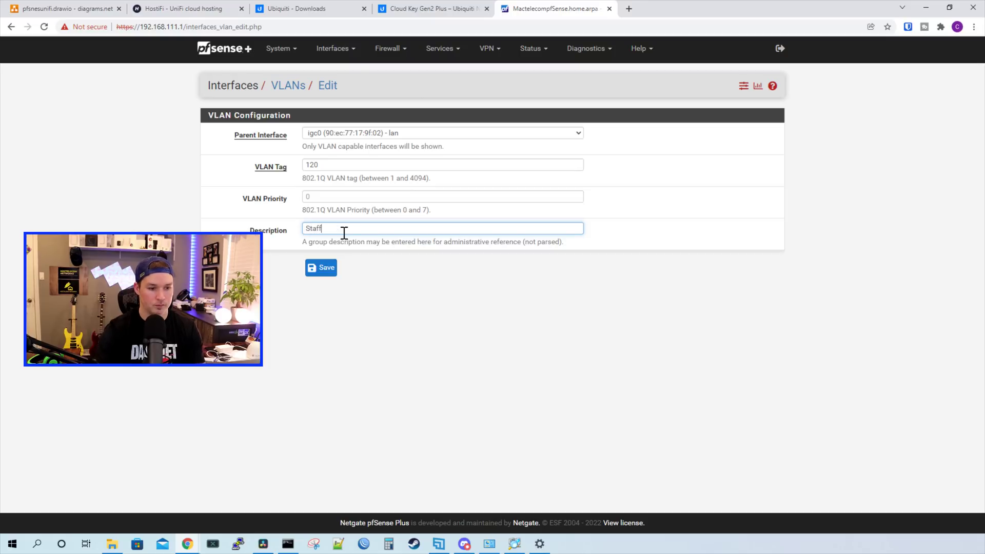
click(322, 268)
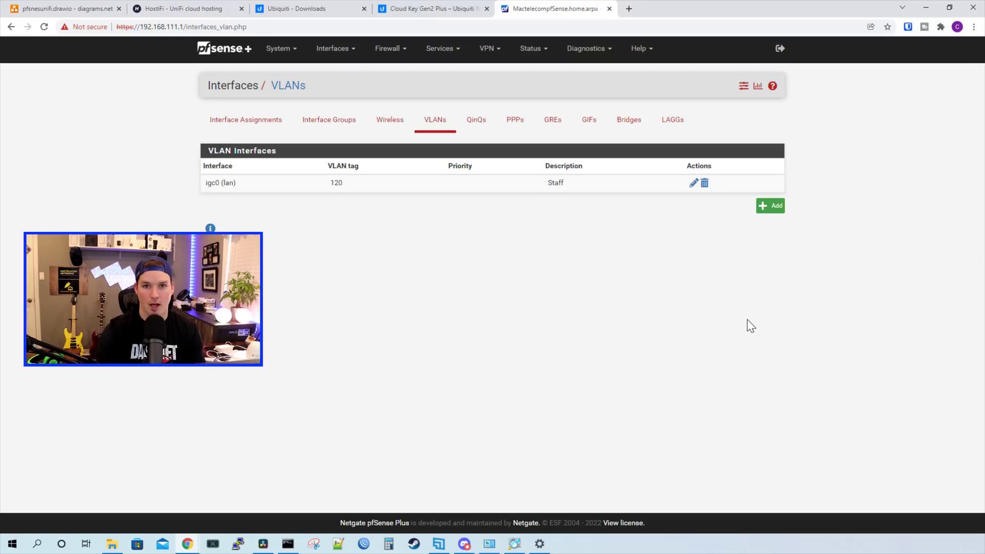
Step: Add a second VLAN with tag 130 and description Guest
click(767, 212)
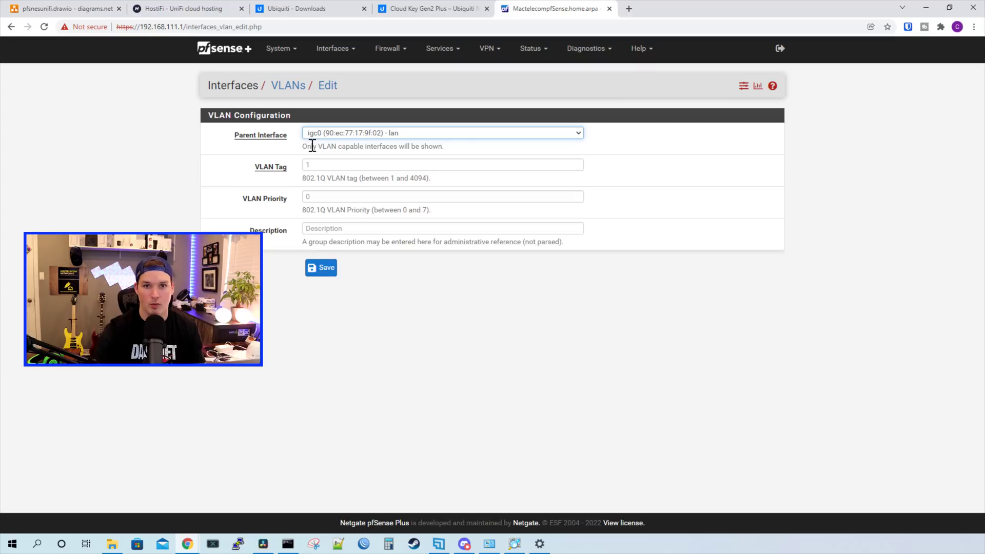
click(314, 165)
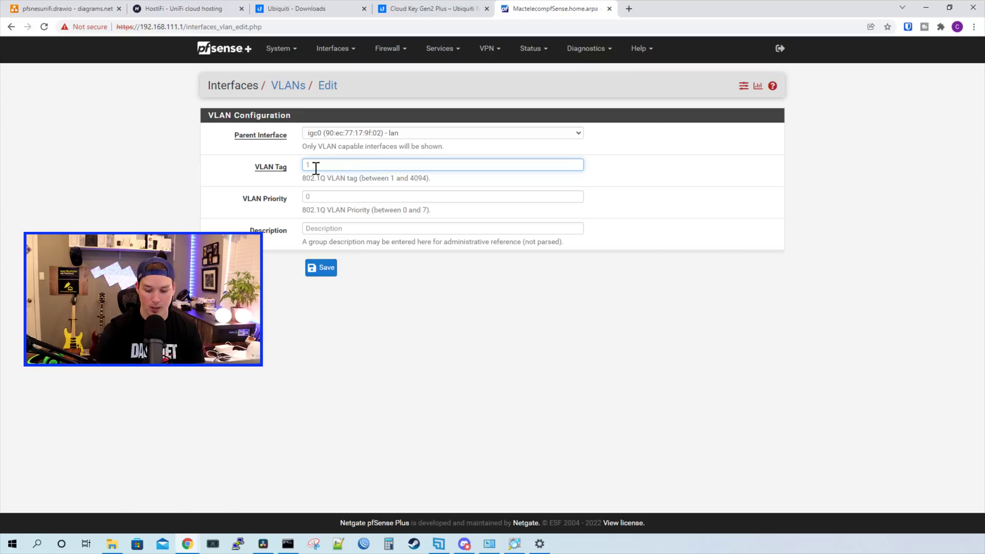
text(130)
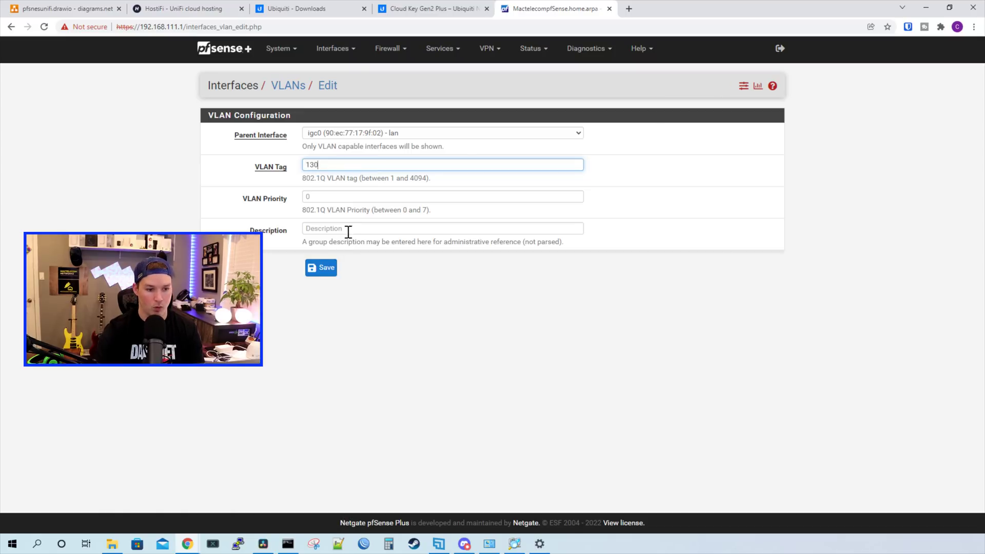
click(343, 232)
text(Guest)
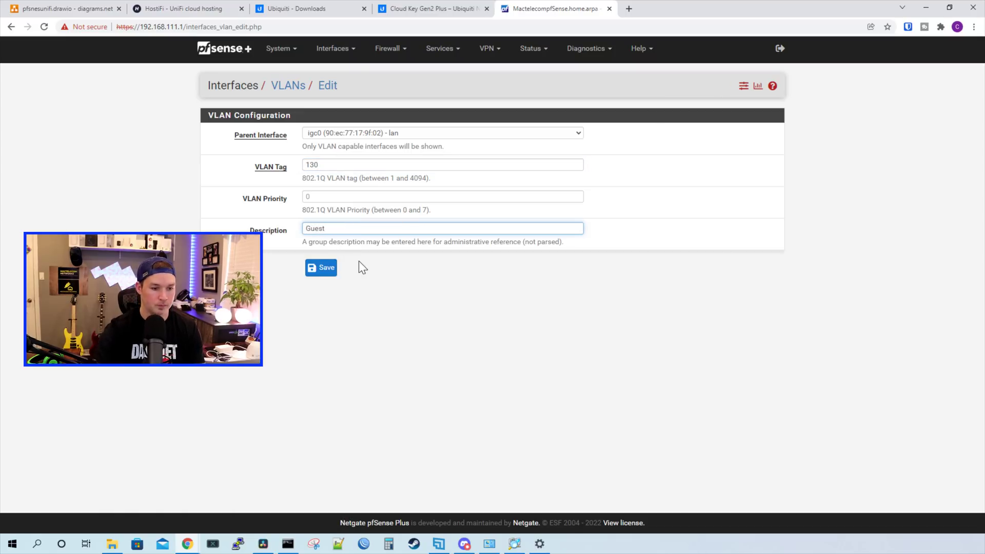
click(329, 268)
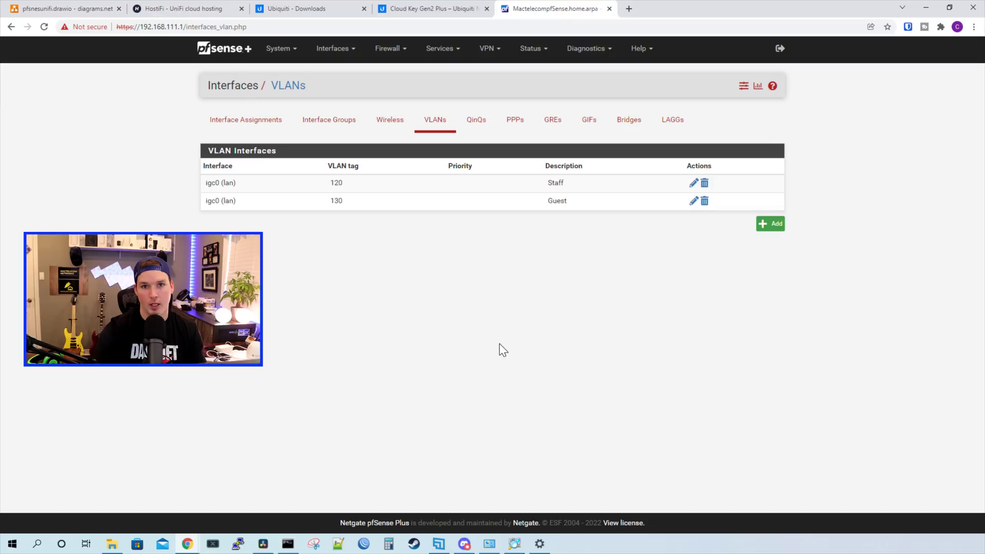
Step: Add a third VLAN with tag 140 and description Cameras
click(770, 224)
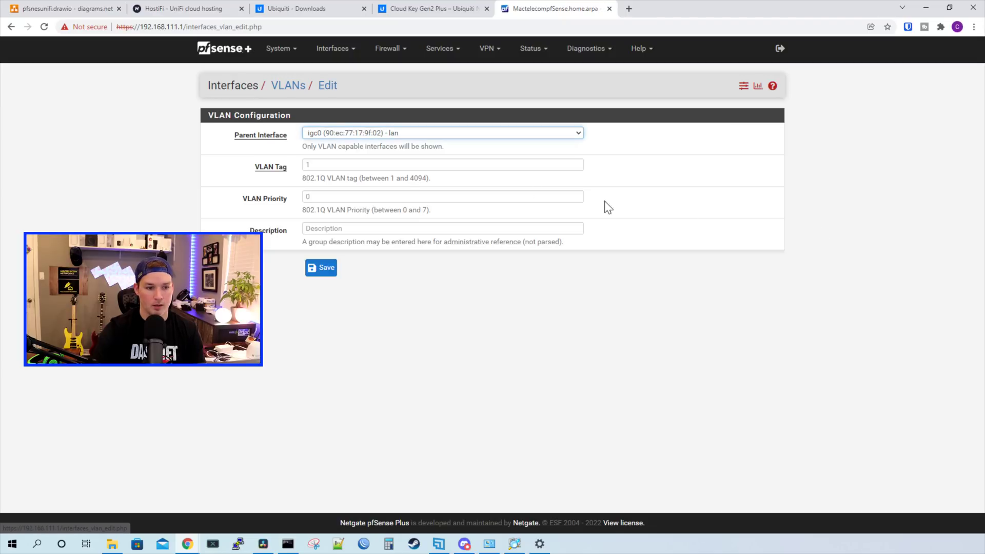
click(325, 164)
text(140)
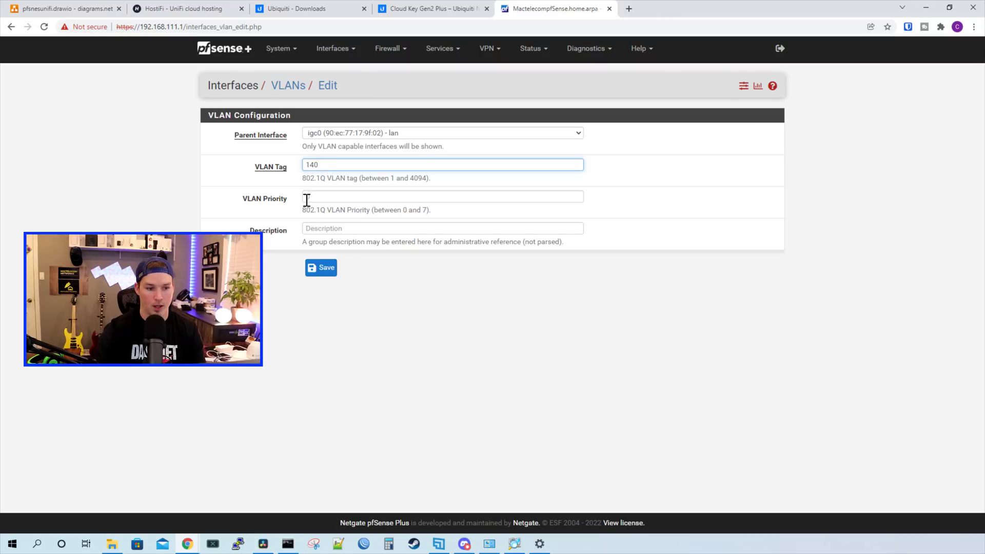
click(325, 230)
text(eras)
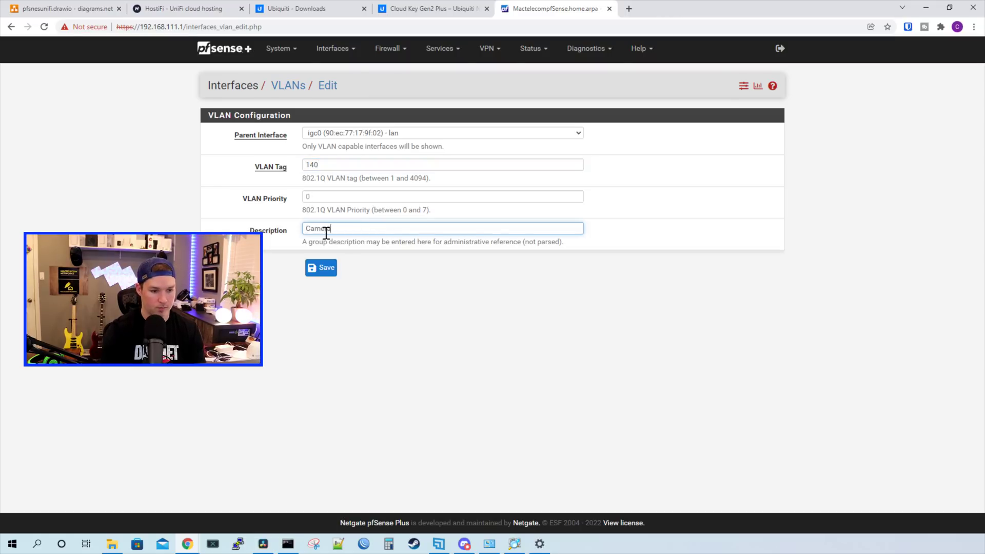
click(324, 267)
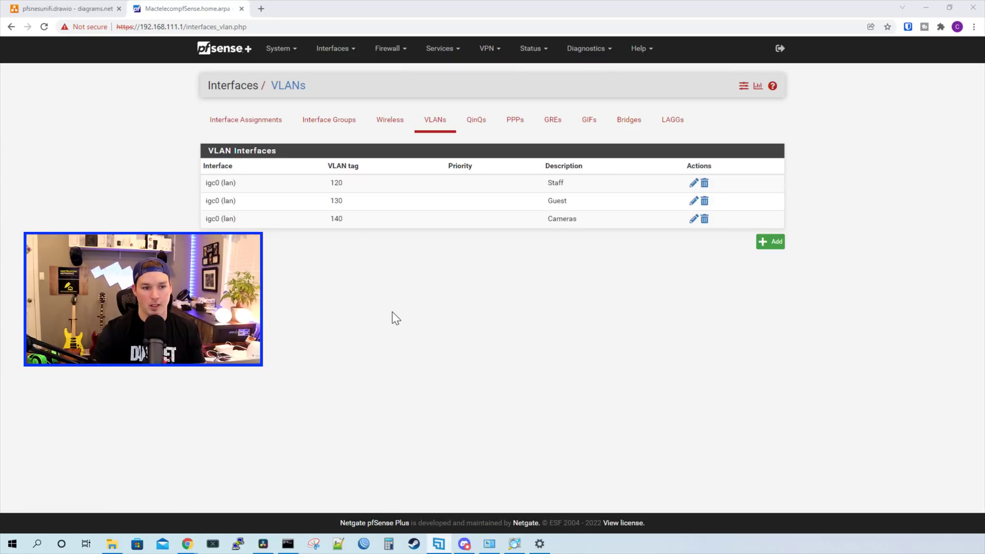
Step: Assign the VLAN 120 on igc0 (Staff) port as a new interface, OPT7
click(251, 123)
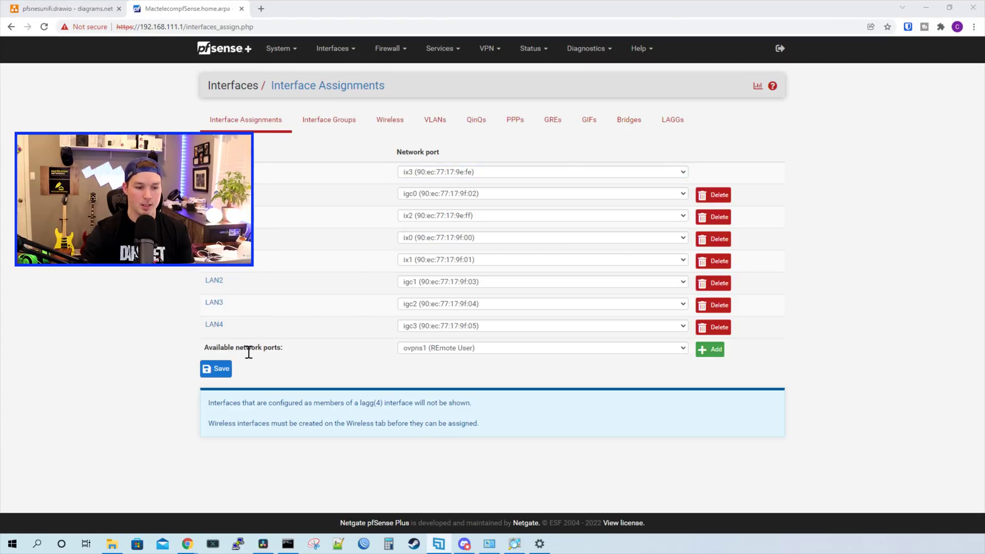
click(673, 349)
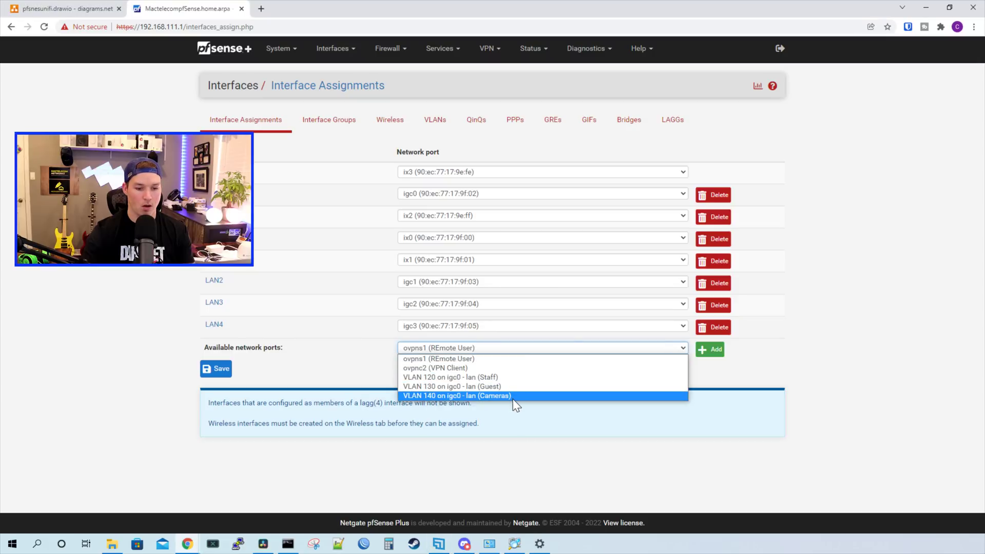
click(460, 378)
click(709, 355)
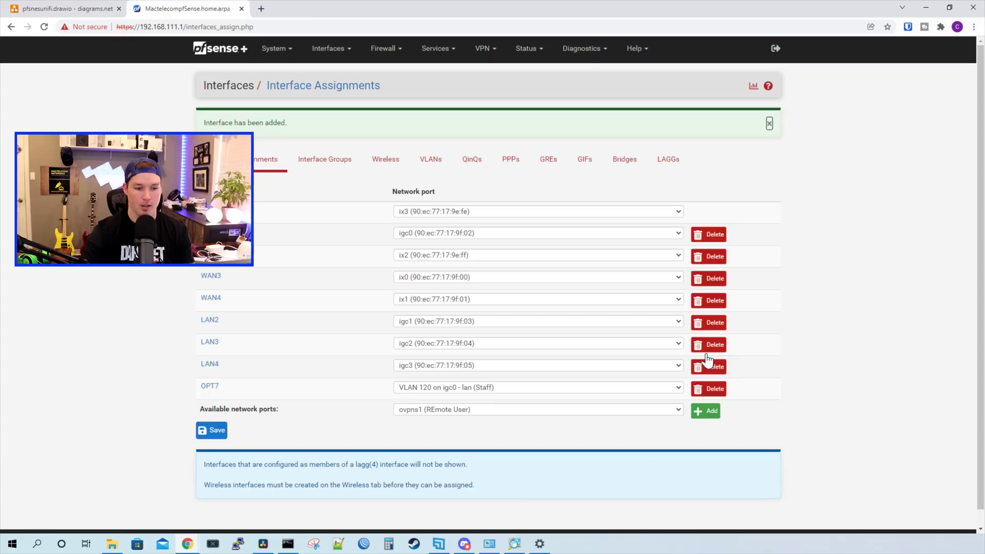
Step: Set the OPT7 Staff interface to static IPv4 192.168.120.1/24, then save and apply
click(211, 386)
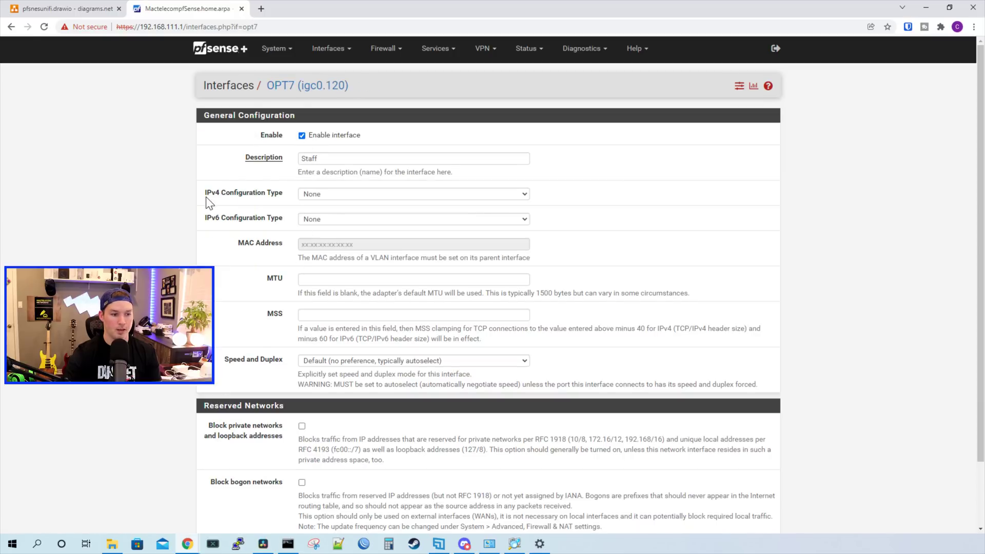
click(336, 194)
click(331, 211)
scroll(331, 211, down, 2)
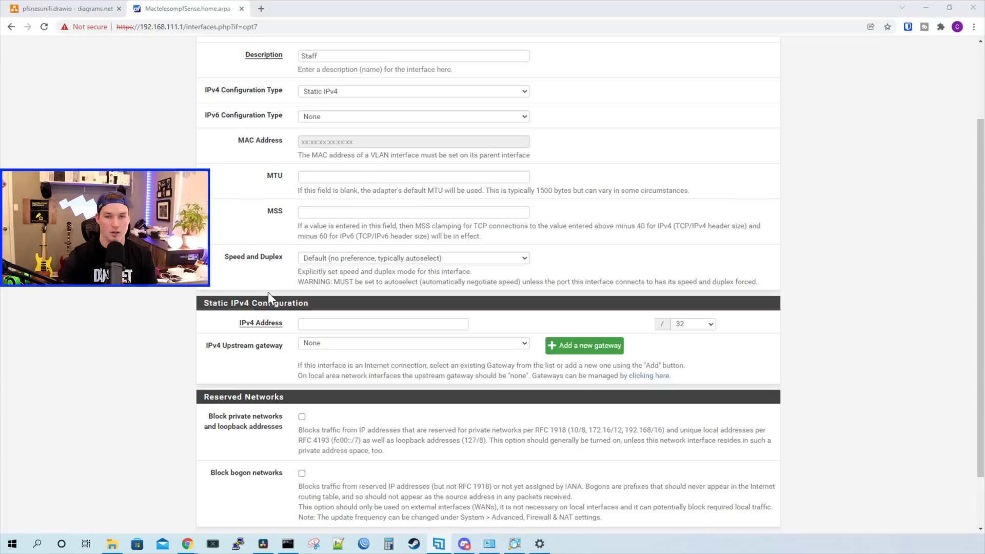
click(339, 323)
text(192.168)
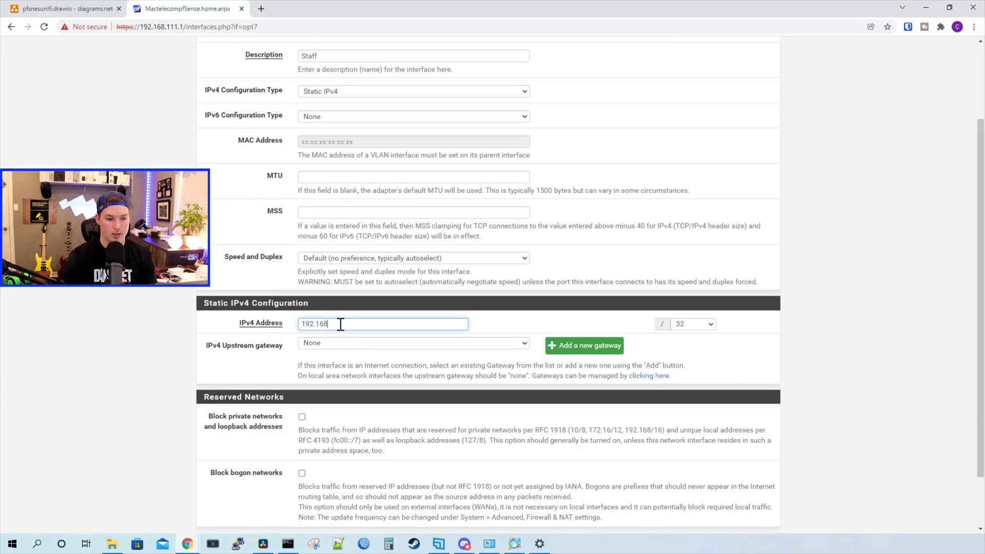
text(.120.1)
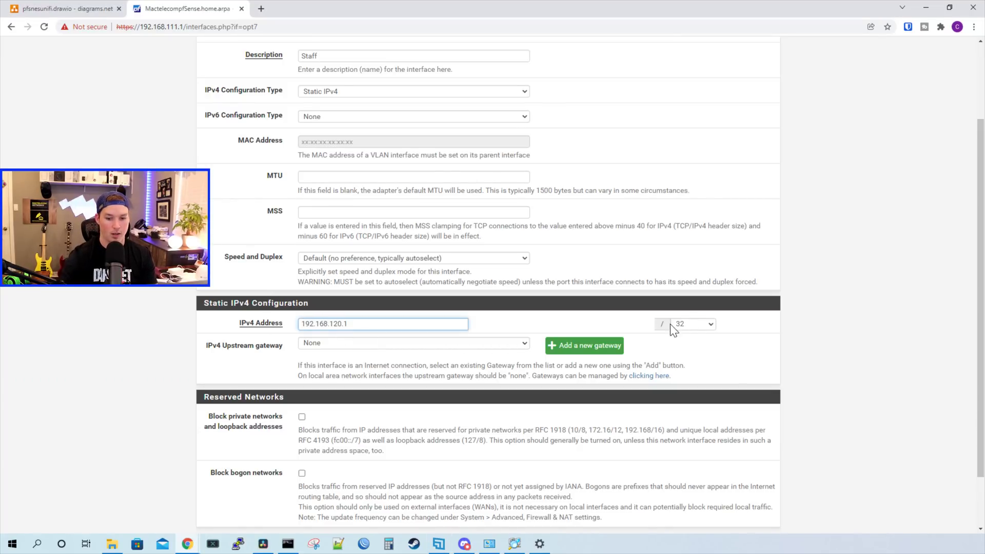
click(701, 323)
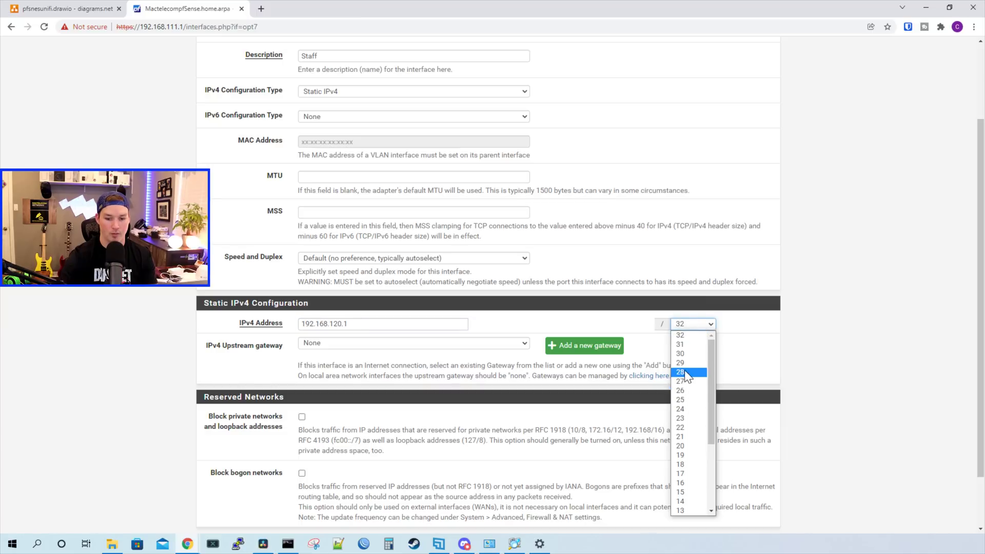
click(680, 409)
scroll(580, 255, up, 2)
scroll(404, 464, down, 3)
click(318, 479)
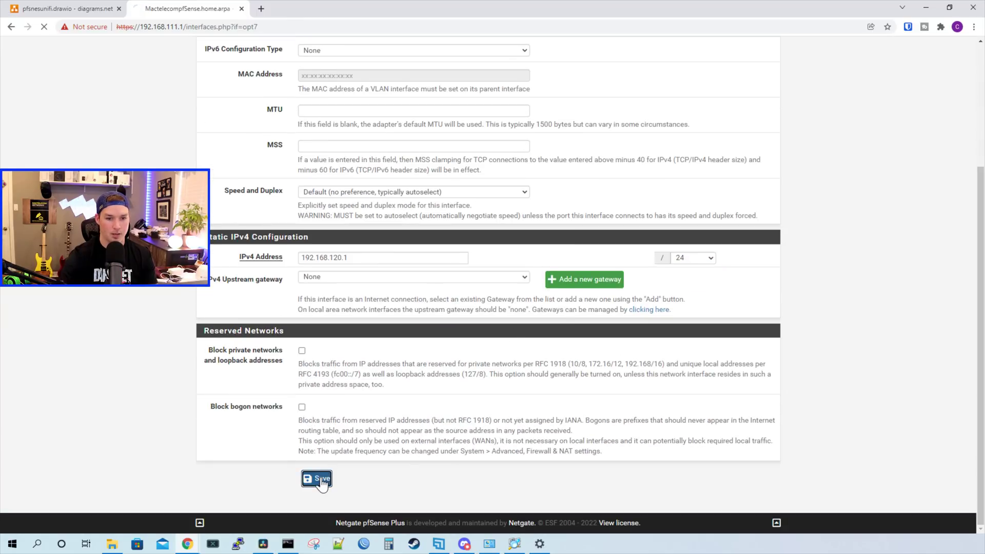
click(744, 127)
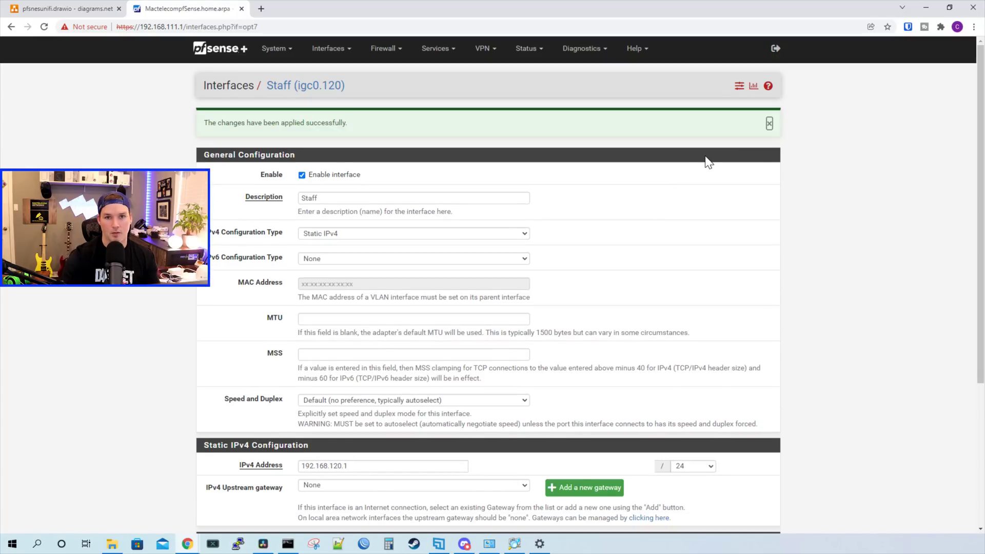
Step: Enable the STAFF DHCP server with range 192.168.120.10 to 192.168.120.200 and save
click(435, 51)
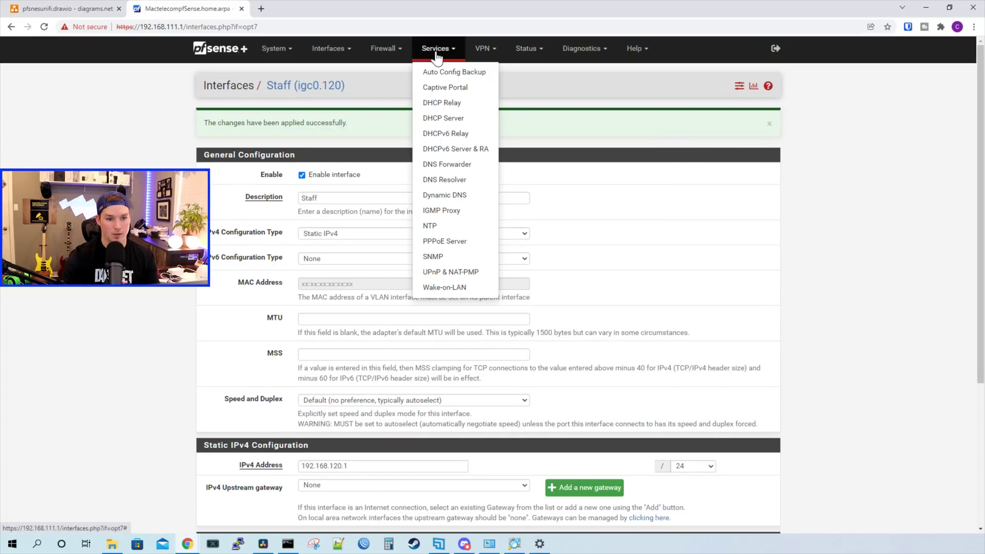
click(440, 119)
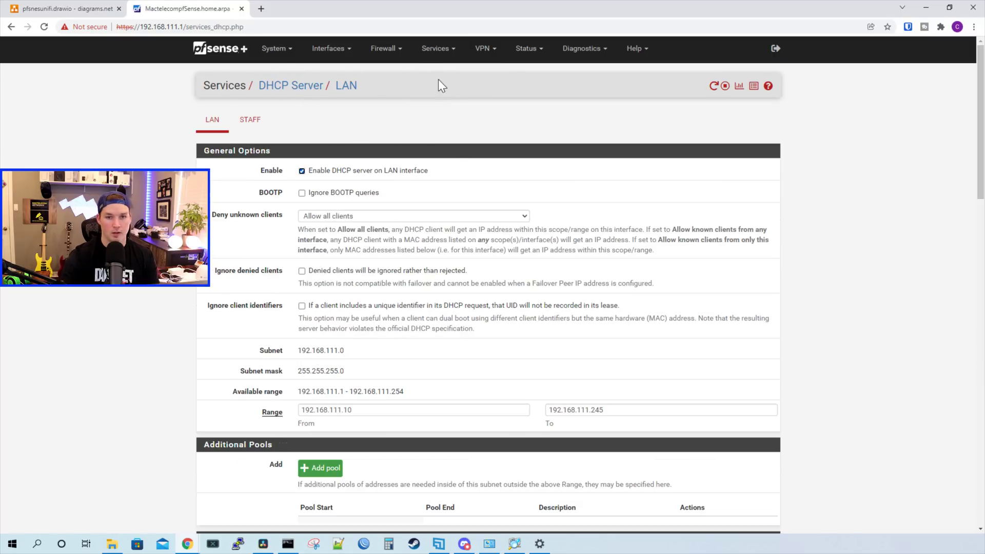
click(244, 129)
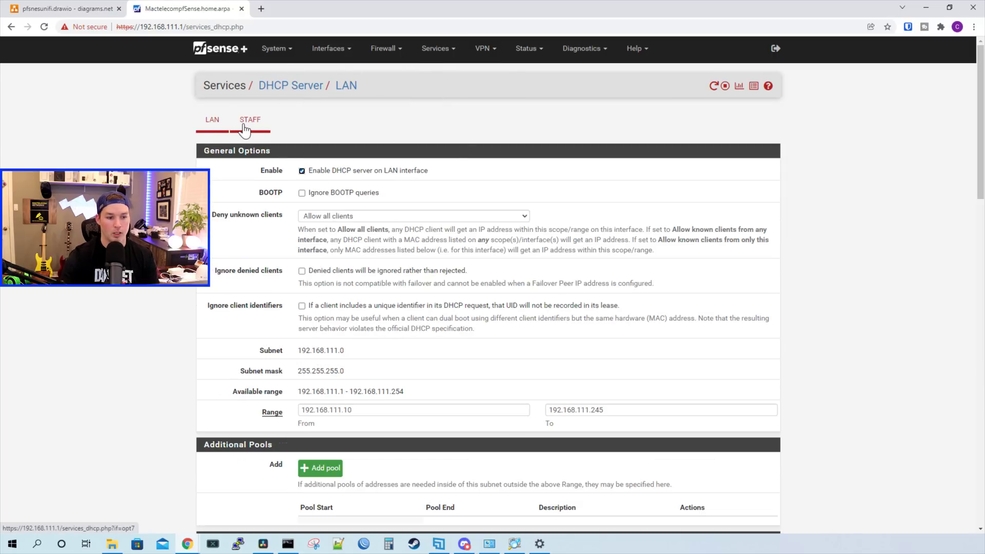
click(303, 172)
scroll(308, 215, down, 1)
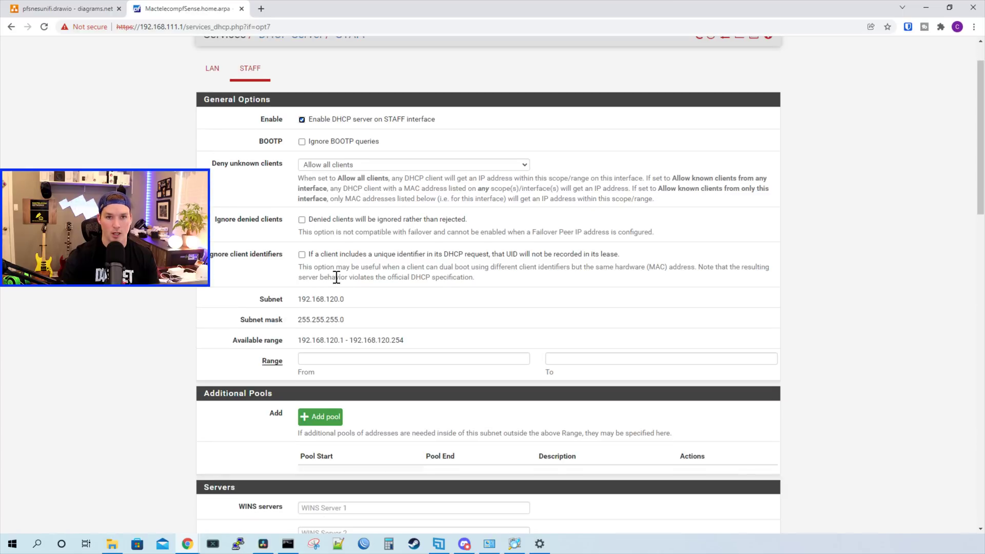
click(339, 357)
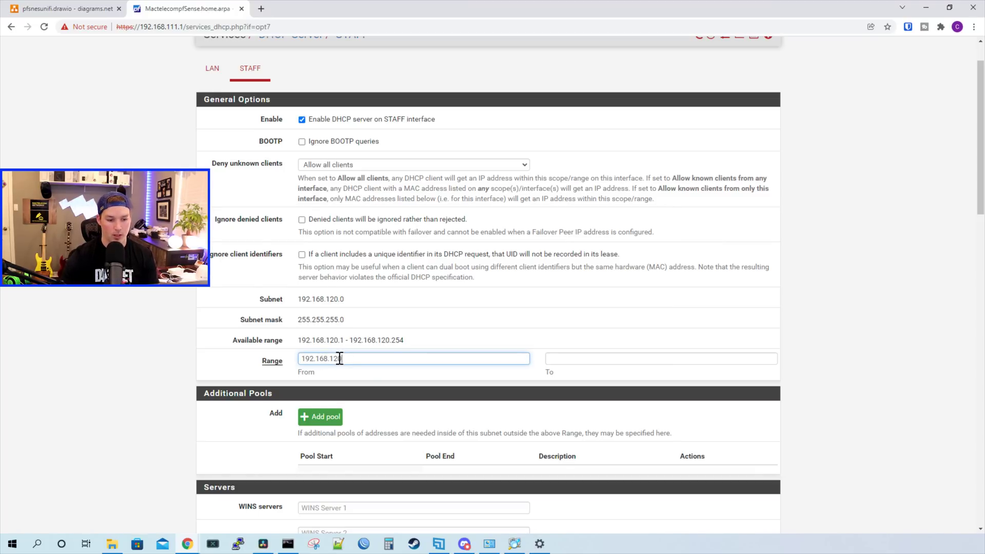
click(578, 356)
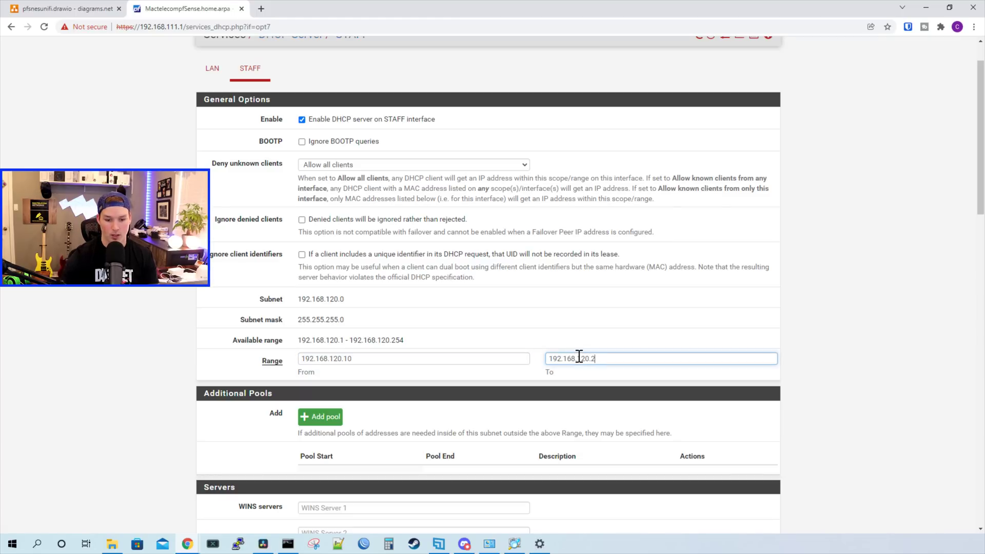
scroll(552, 342, down, 5)
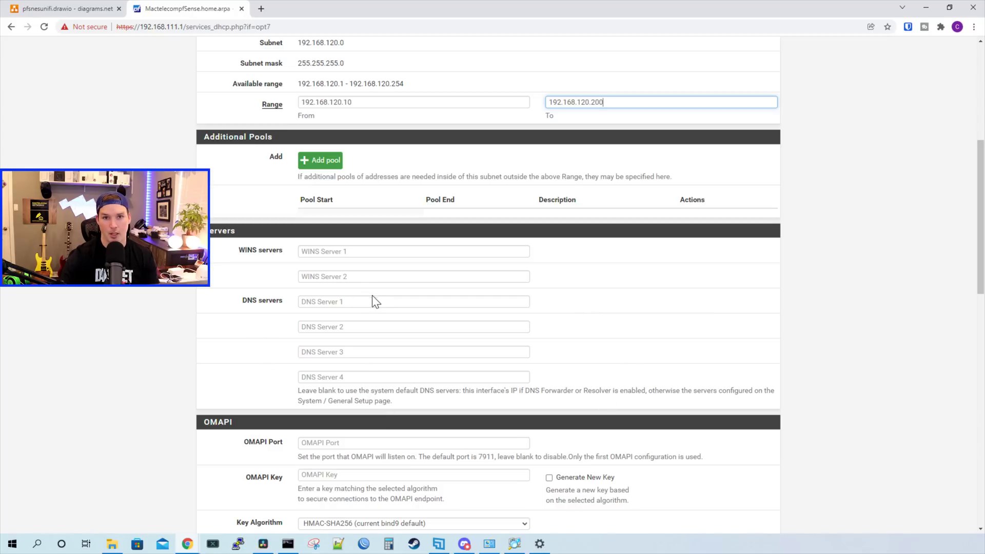
scroll(382, 310, down, 1)
scroll(385, 313, down, 15)
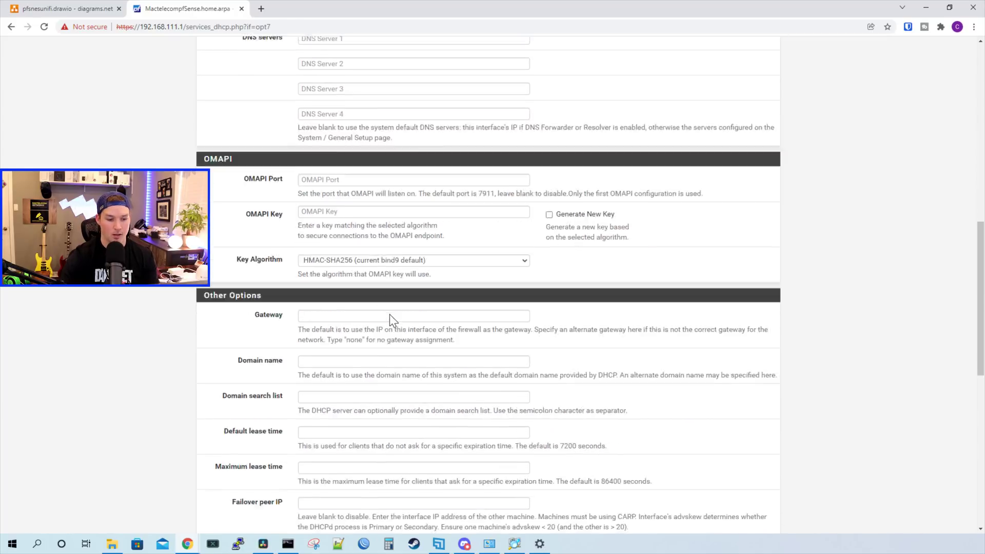
click(316, 415)
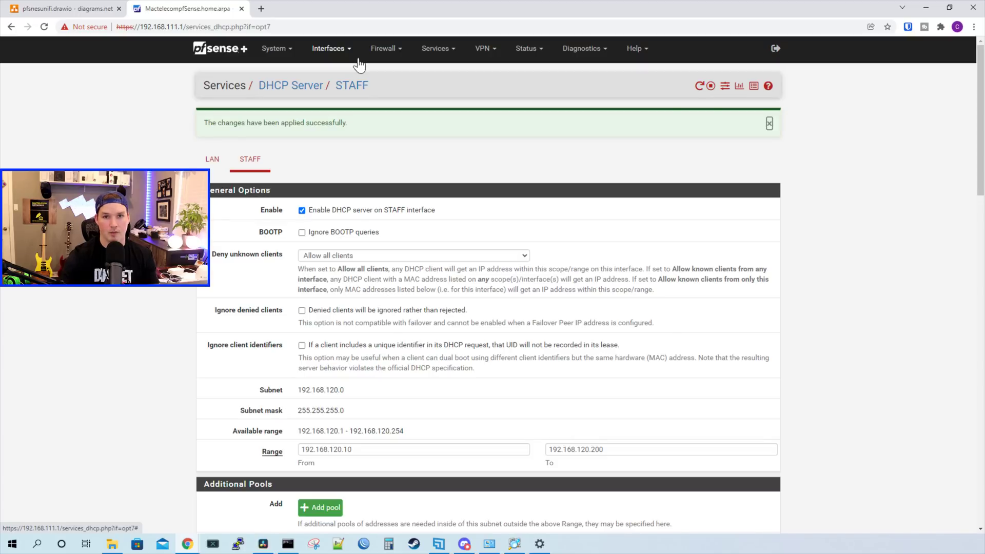
Step: Assign the VLAN 130 (Guest) port as a new interface, OPT8
click(349, 51)
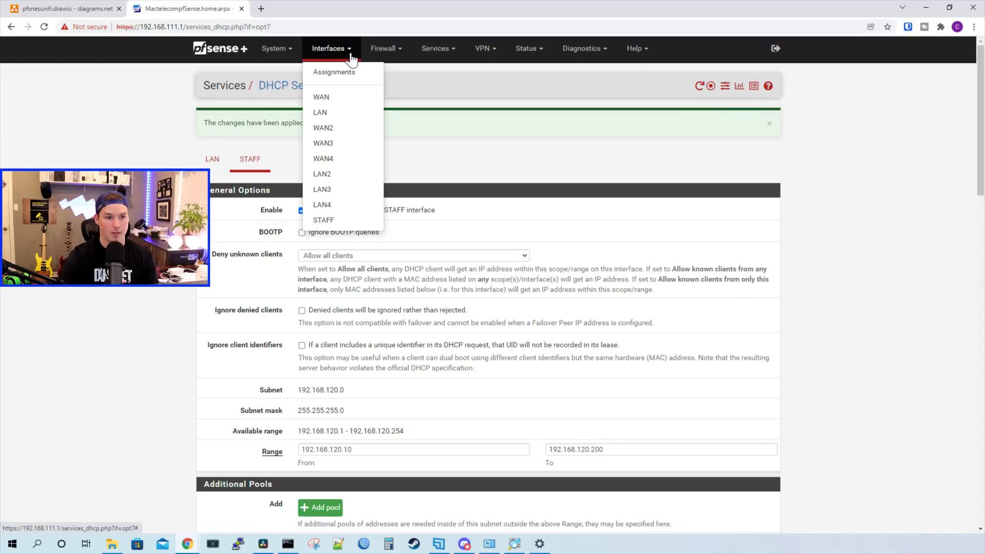
click(351, 74)
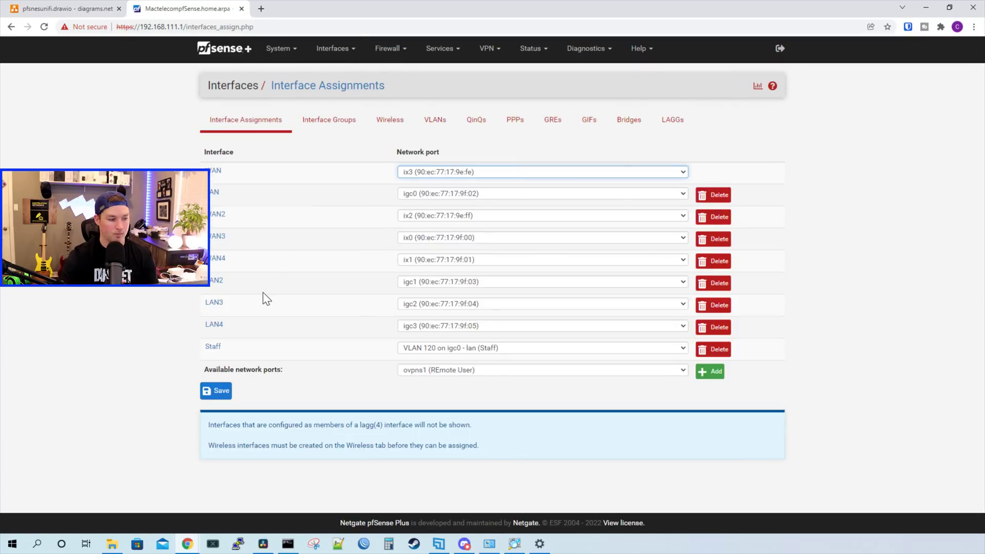
click(578, 369)
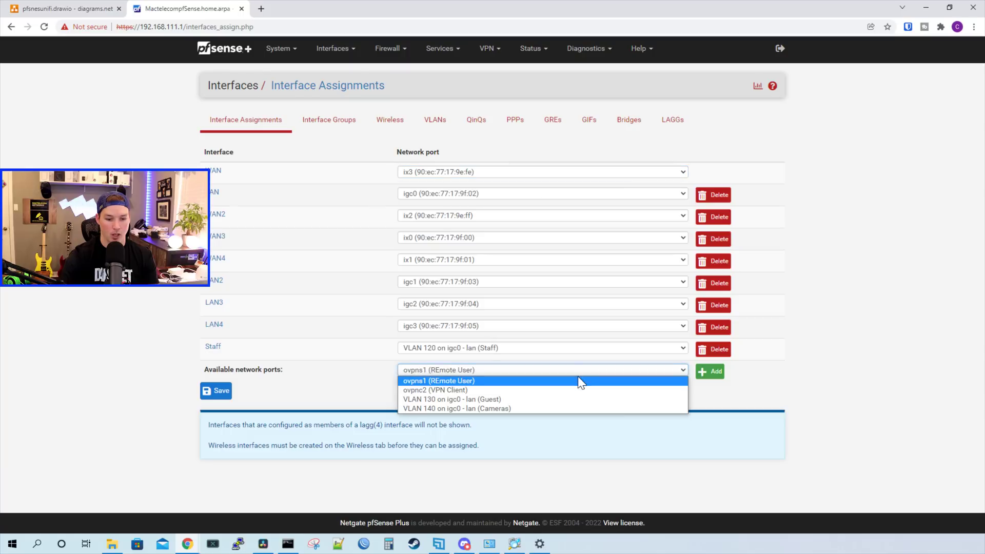
click(523, 400)
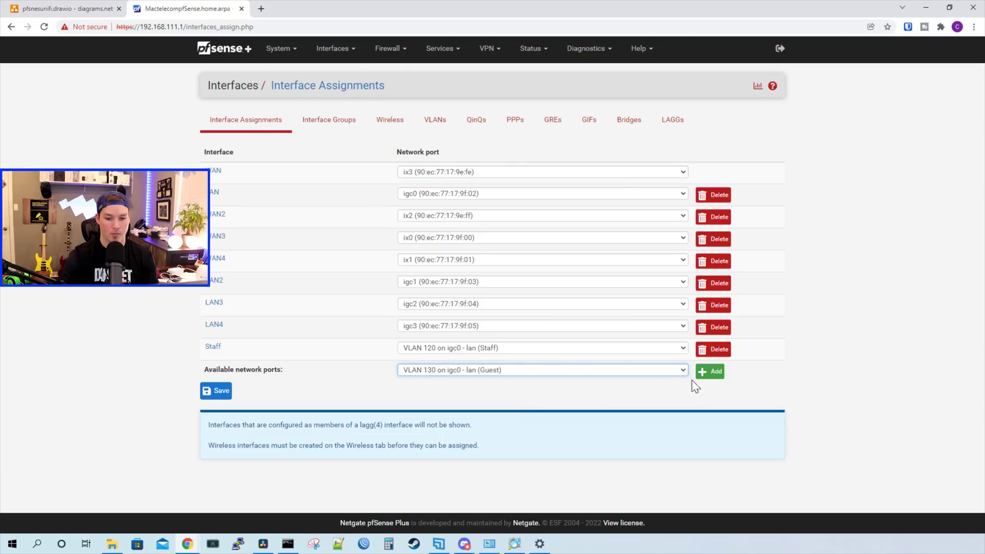
click(707, 374)
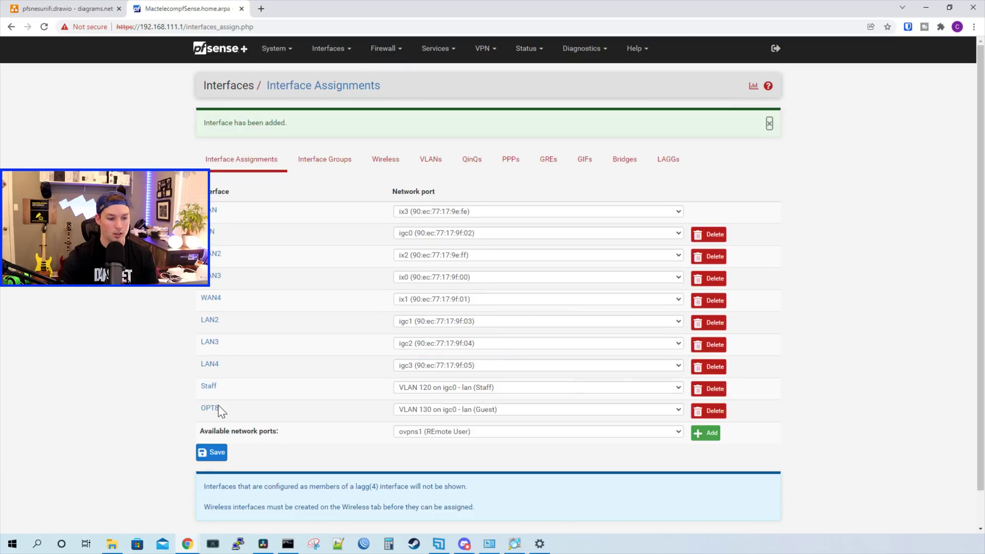
Step: Enable OPT8, rename it Guest, set static IPv4 192.168.130.1/24, then save and apply
click(214, 408)
click(302, 135)
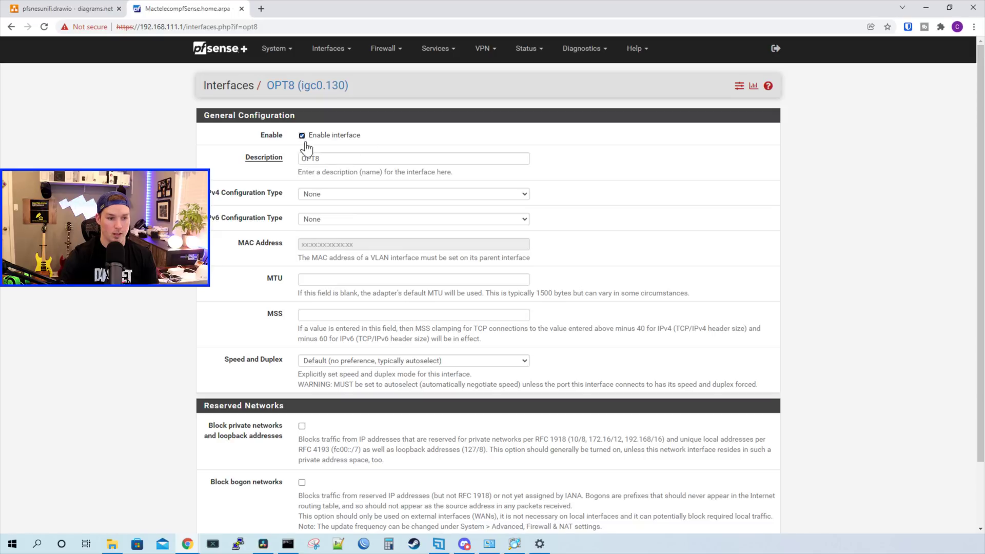
drag(320, 158, 272, 157)
text(Guest)
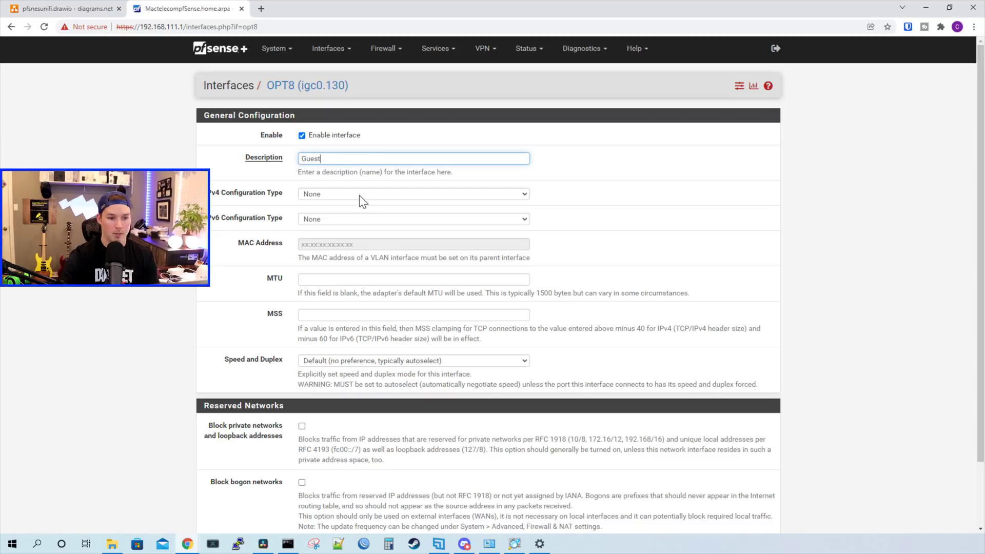
click(324, 195)
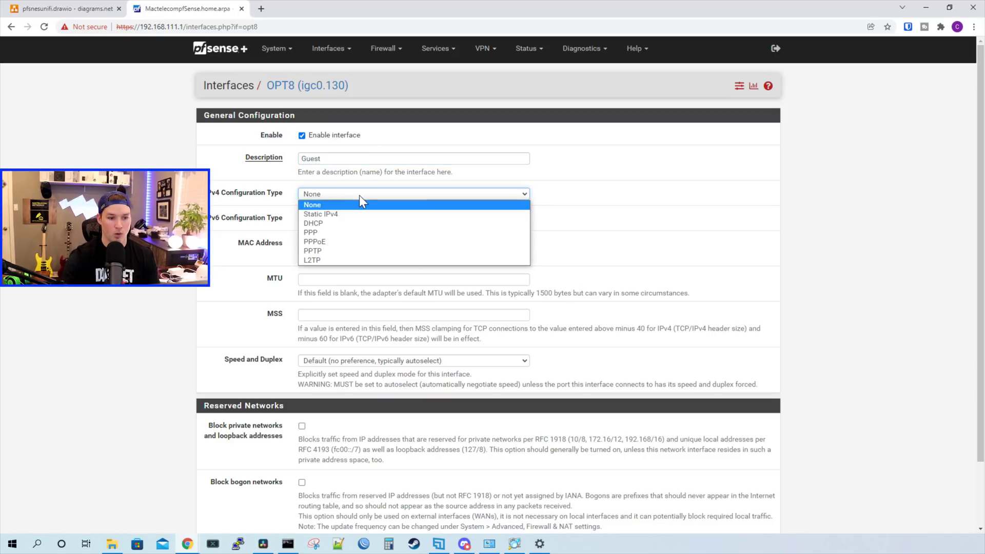
click(347, 216)
scroll(356, 230, down, 3)
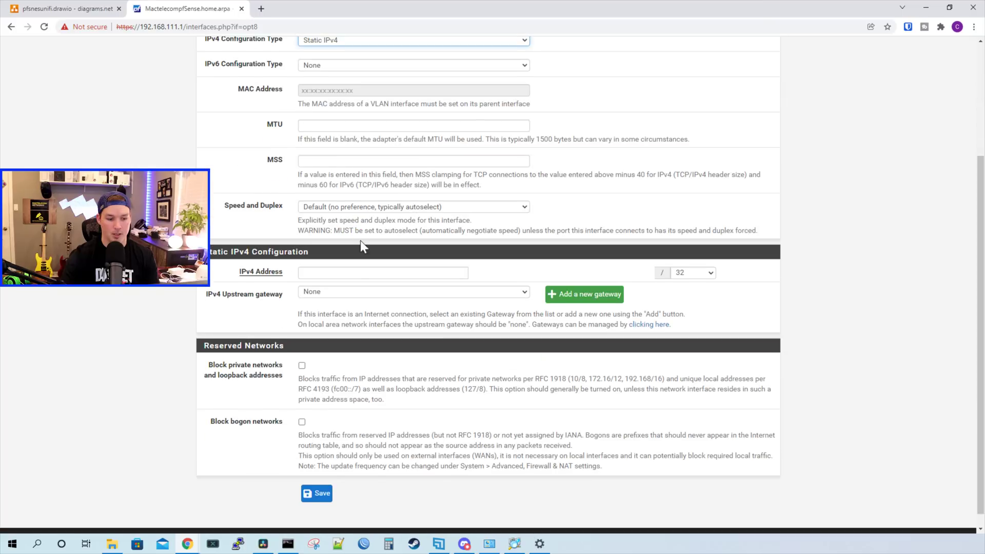
click(340, 273)
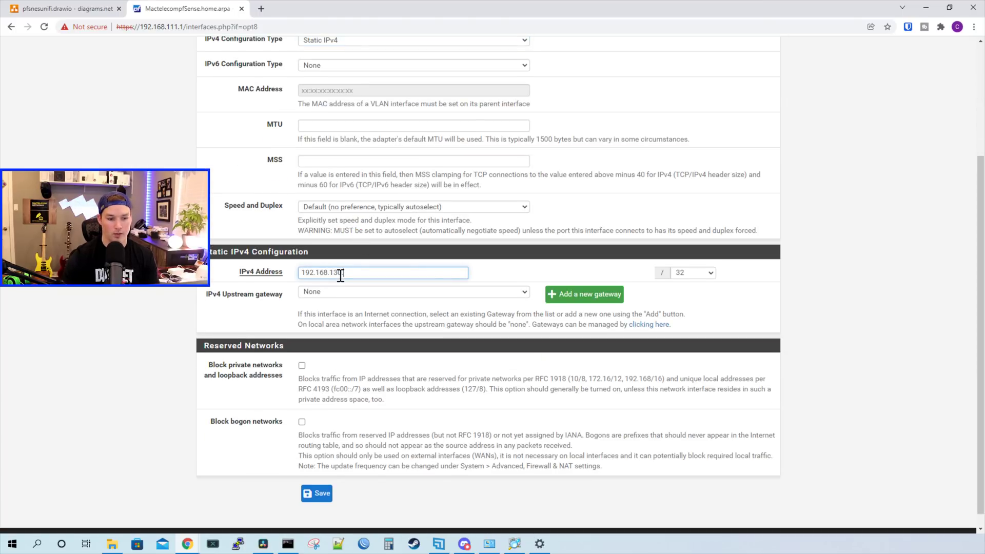
click(704, 276)
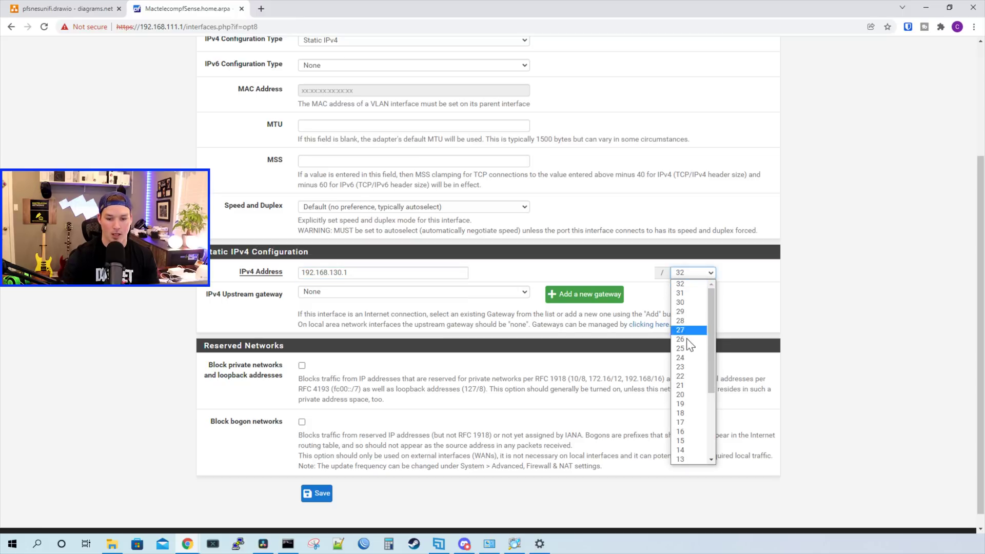
click(683, 358)
click(315, 493)
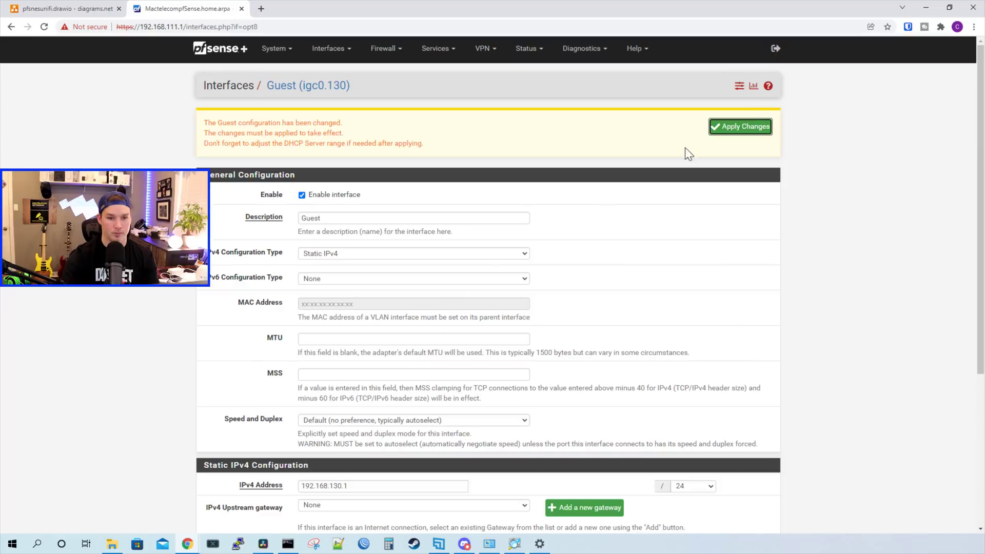
click(747, 129)
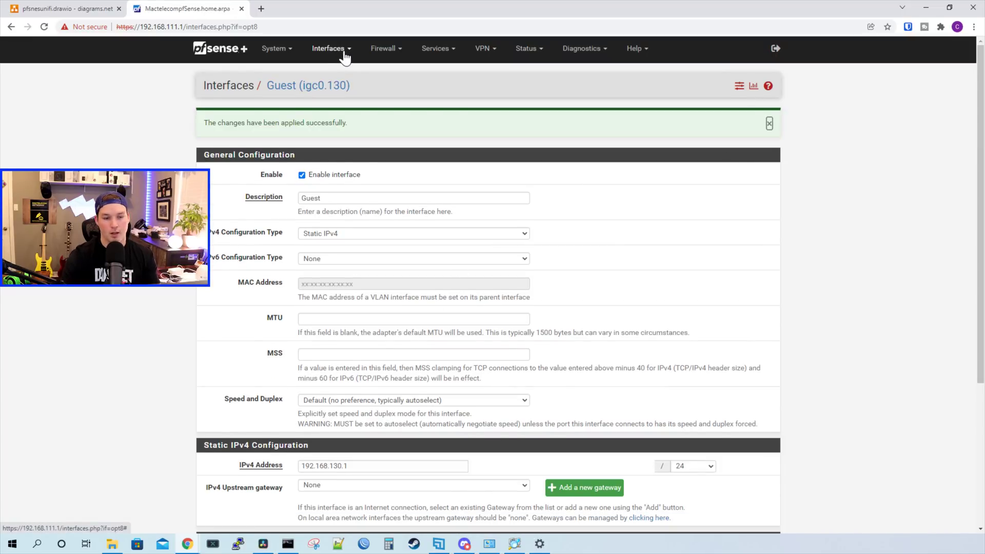
Step: Assign the VLAN 140 (Cameras) port as a new interface, OPT9
click(344, 56)
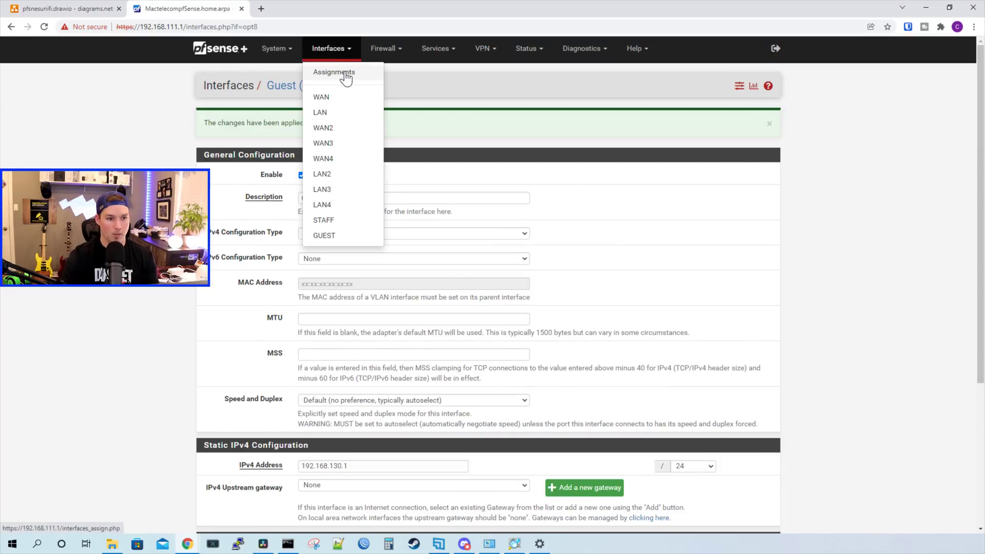
click(344, 72)
click(646, 392)
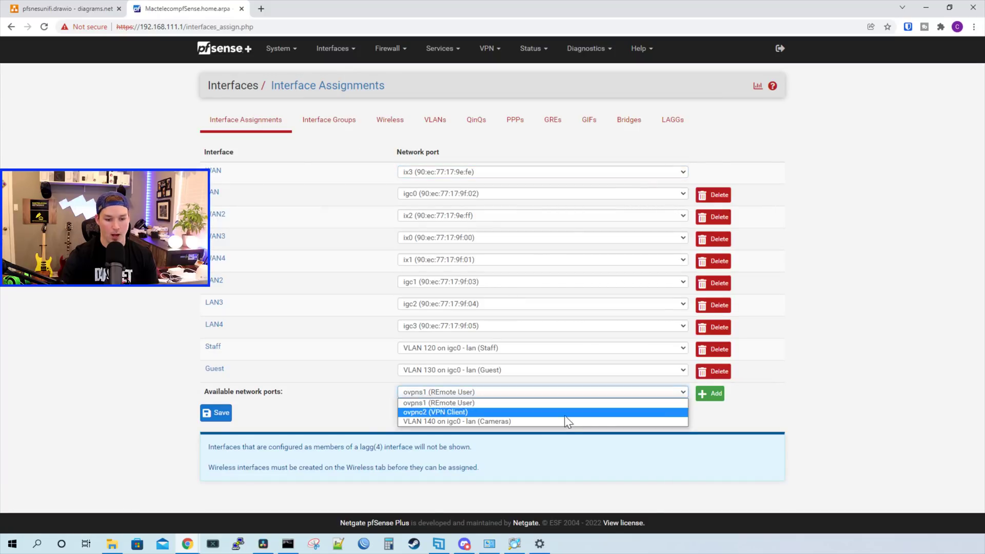
click(500, 421)
click(710, 393)
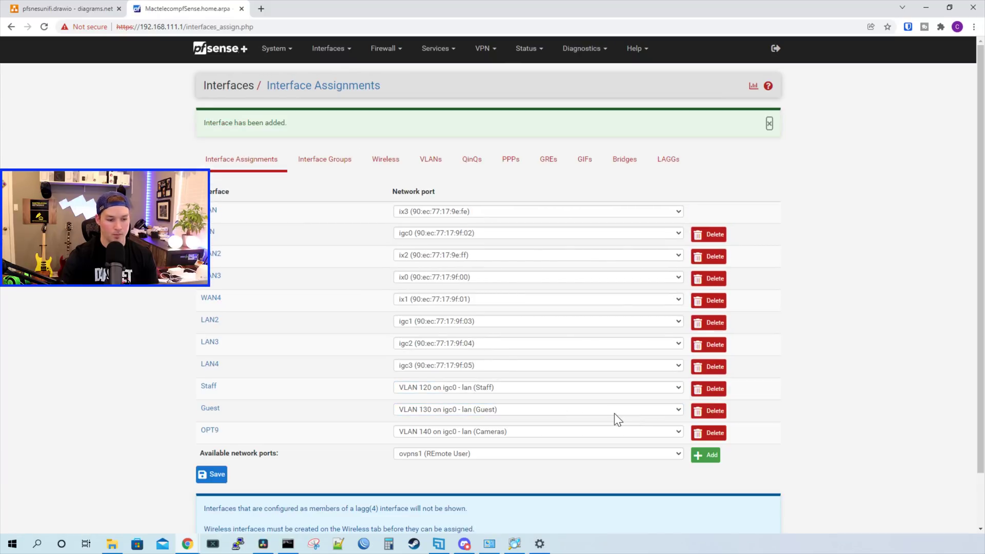
Step: Rename OPT9 to Cameras, set static IPv4 192.168.140.1/24, then save and apply
click(209, 431)
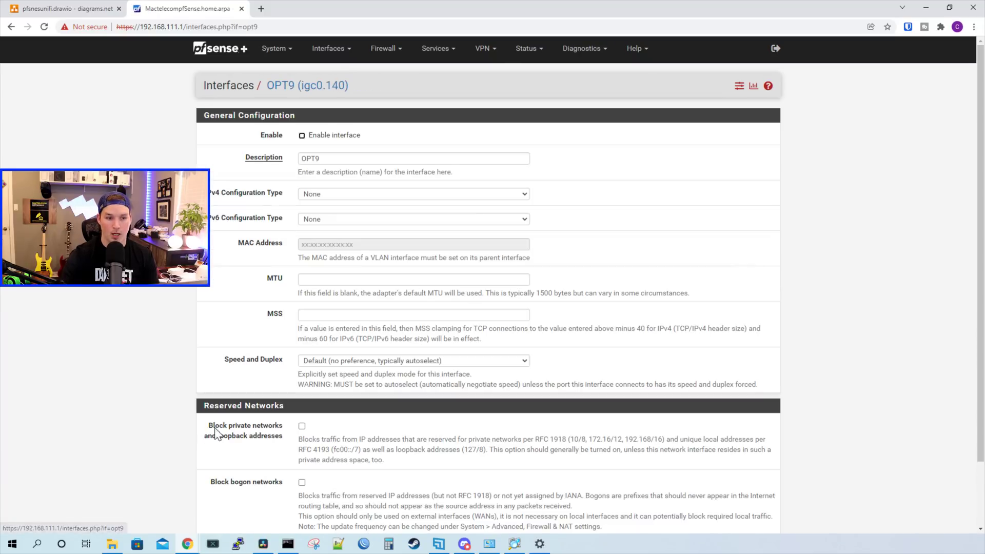
double_click(304, 158)
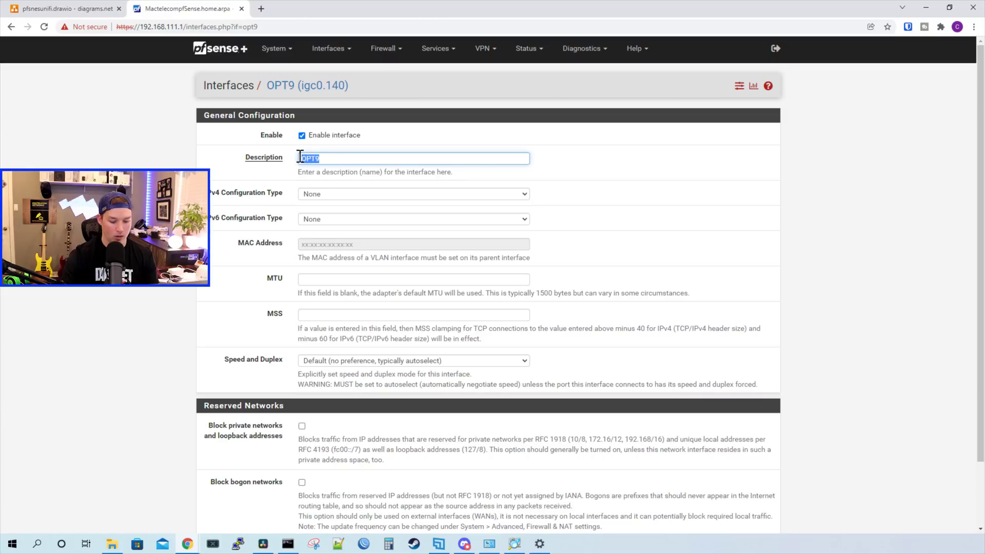
text(Cameras)
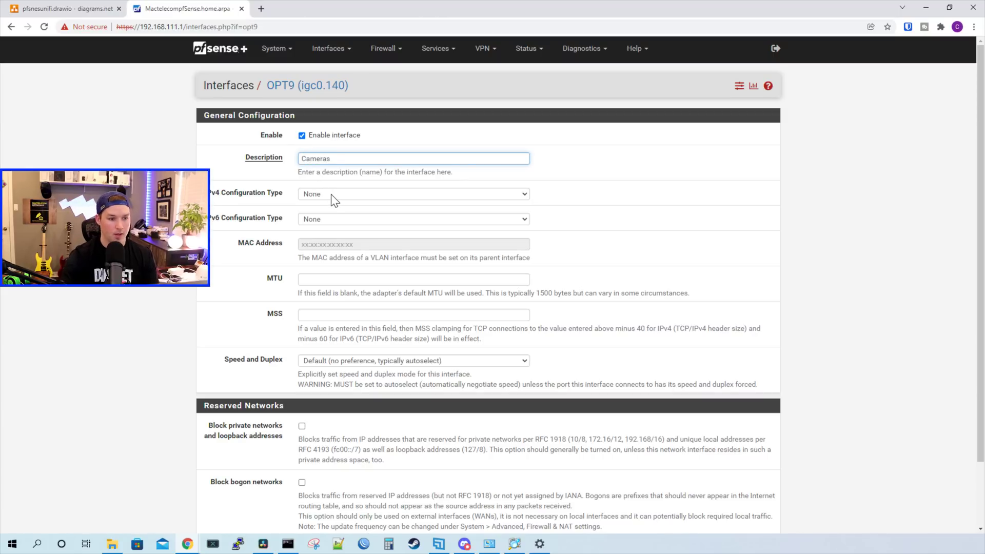
click(331, 194)
click(341, 211)
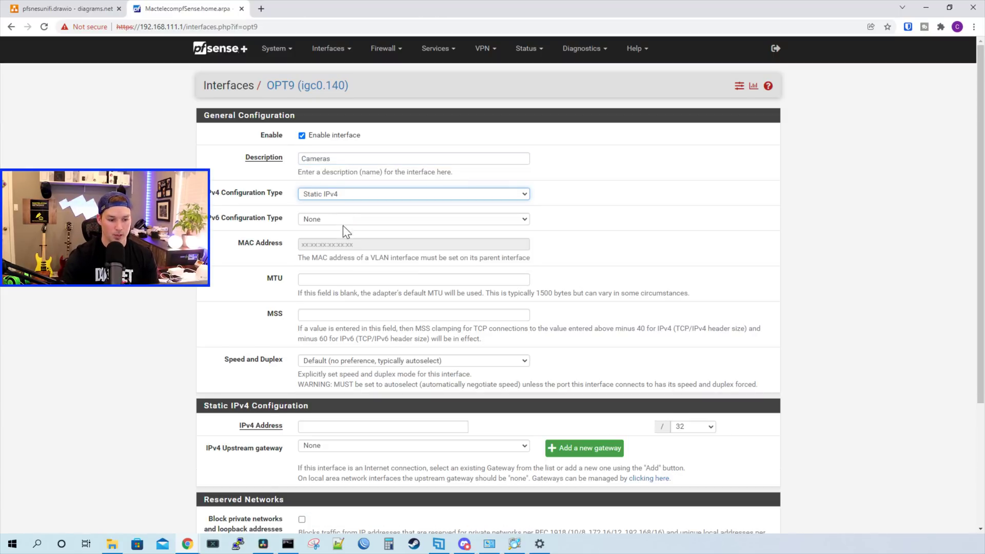
scroll(349, 230, down, 1)
scroll(352, 233, down, 2)
click(329, 274)
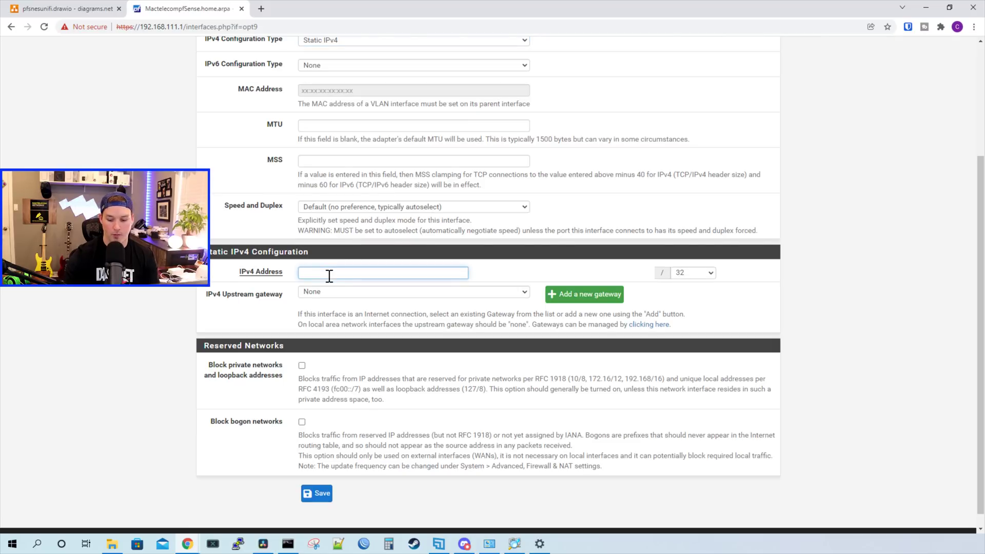
text(192.168)
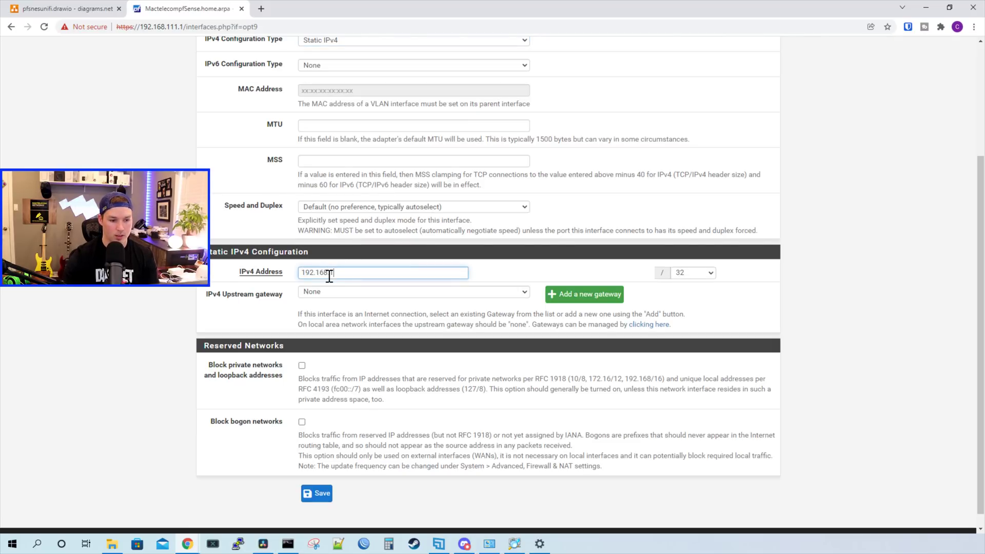
text(.140.1)
click(708, 273)
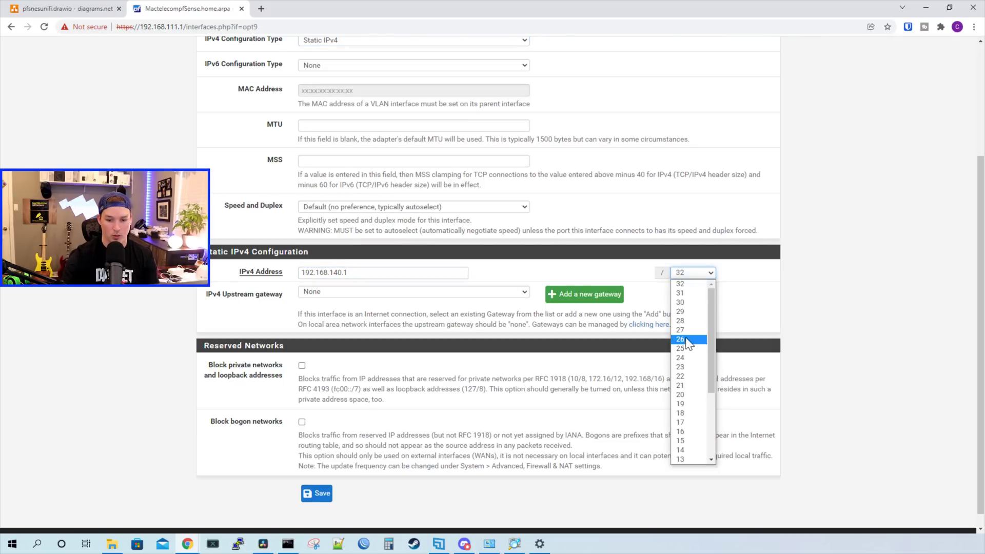
click(683, 357)
click(317, 493)
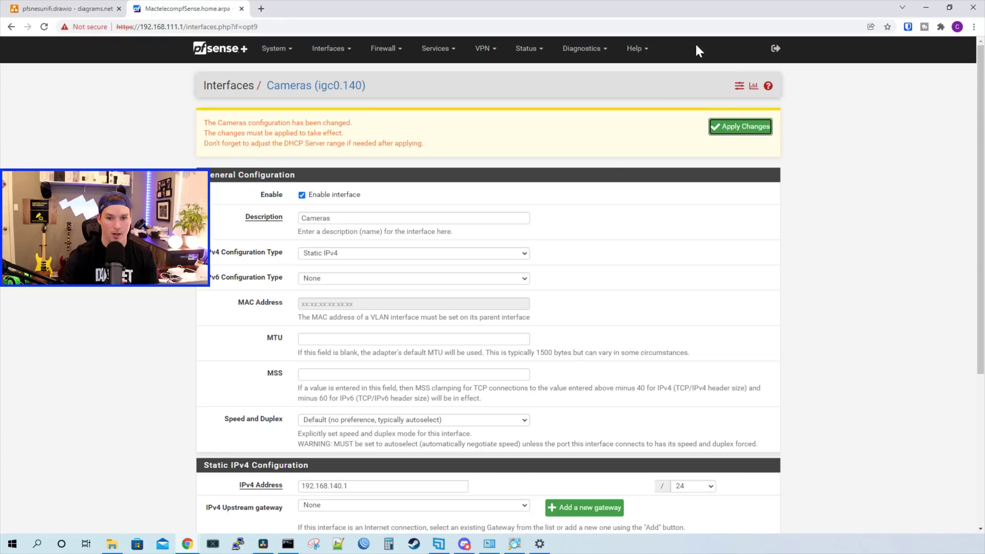
click(734, 126)
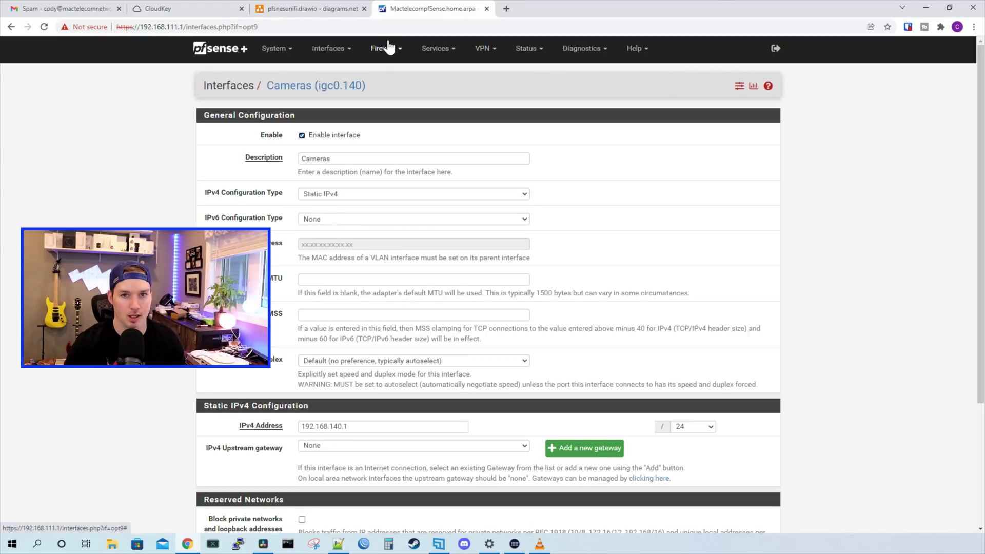
Step: Enable the GUEST DHCP server with range 192.168.130.10 to 192.168.130.200 and save
click(437, 49)
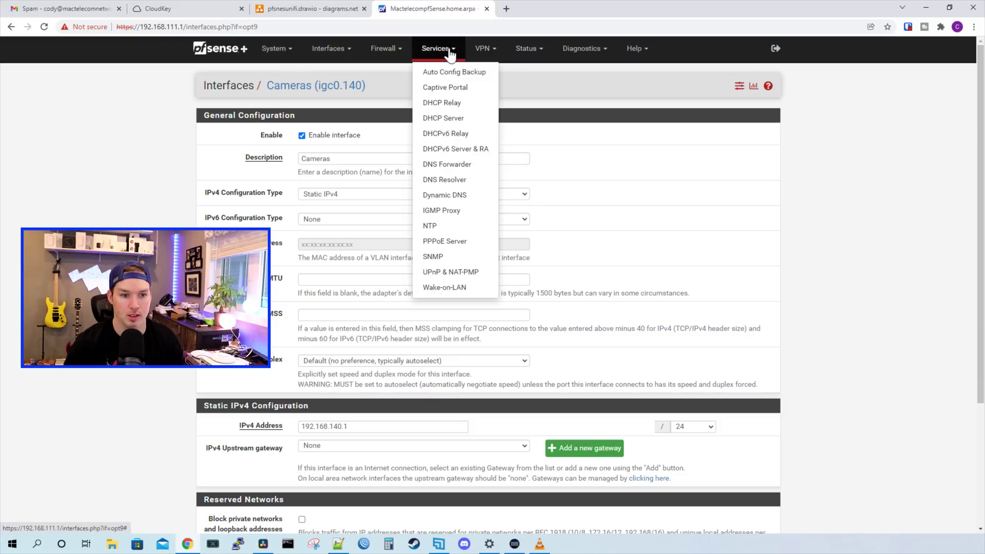
click(458, 119)
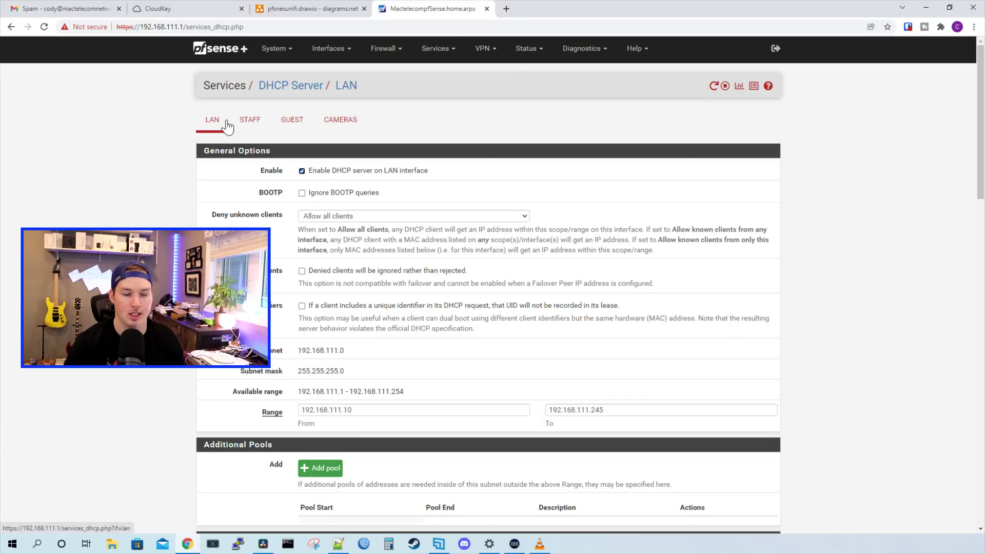
click(251, 124)
click(292, 122)
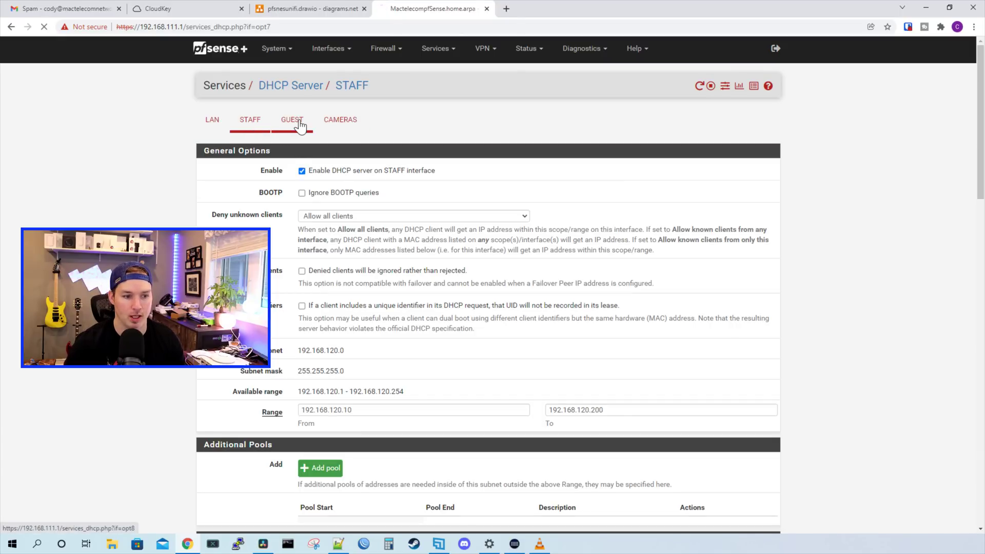
click(302, 171)
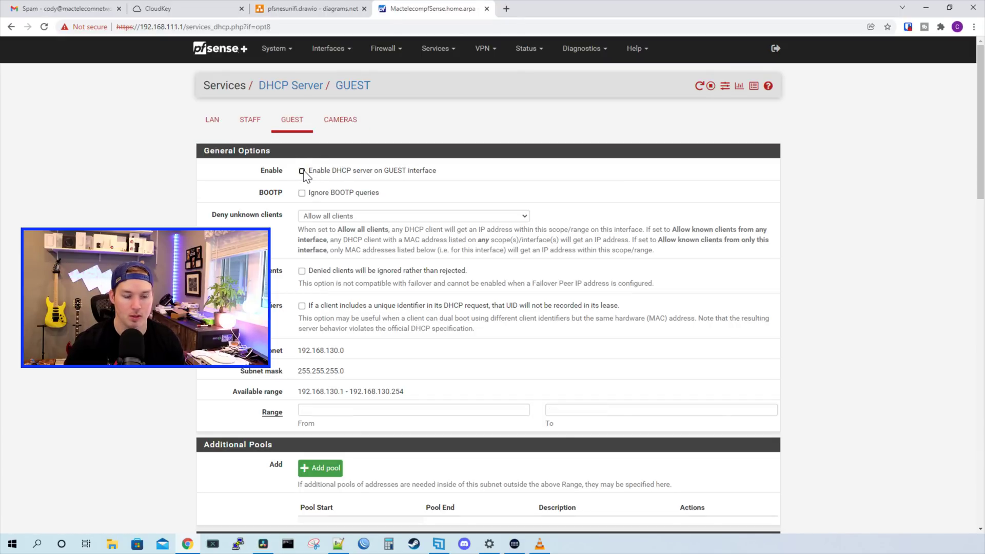
scroll(372, 257, down, 3)
click(372, 257)
text(192.168.130.10)
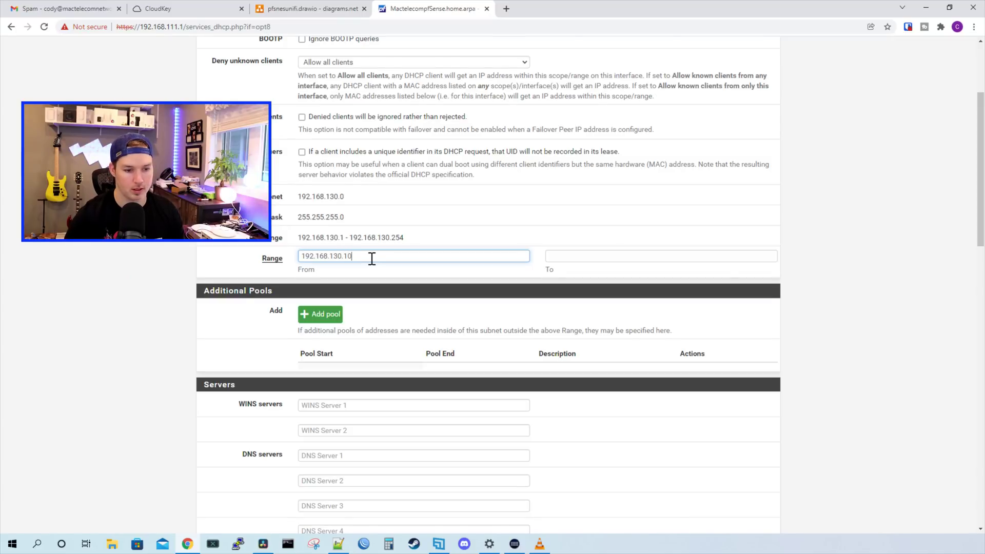
key(Tab)
text(192)
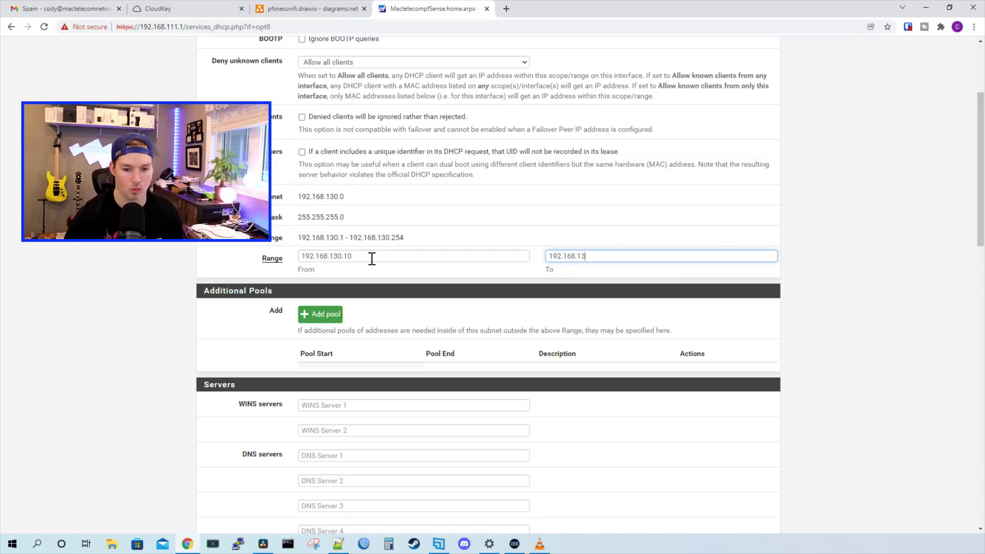
text(.168.130.200)
scroll(371, 258, down, 18)
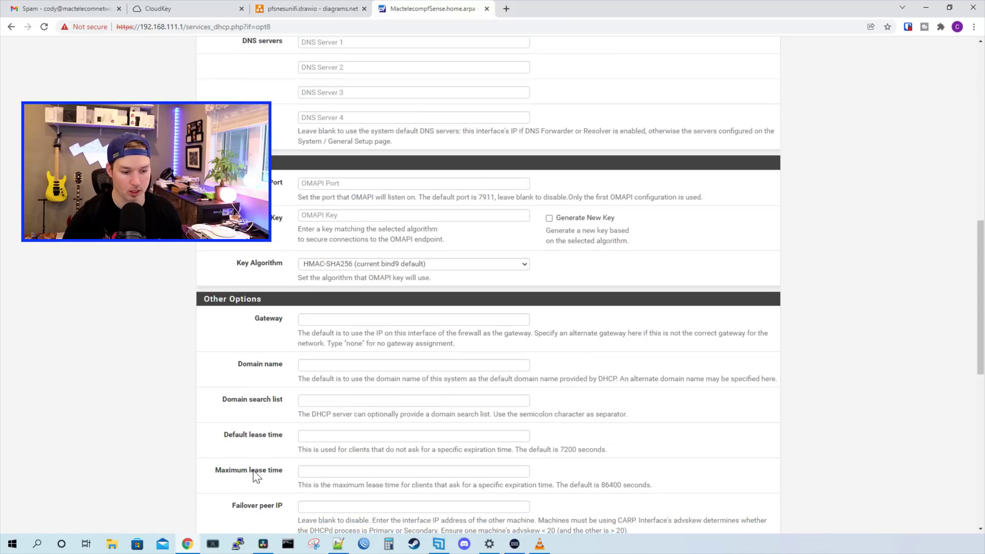
click(315, 413)
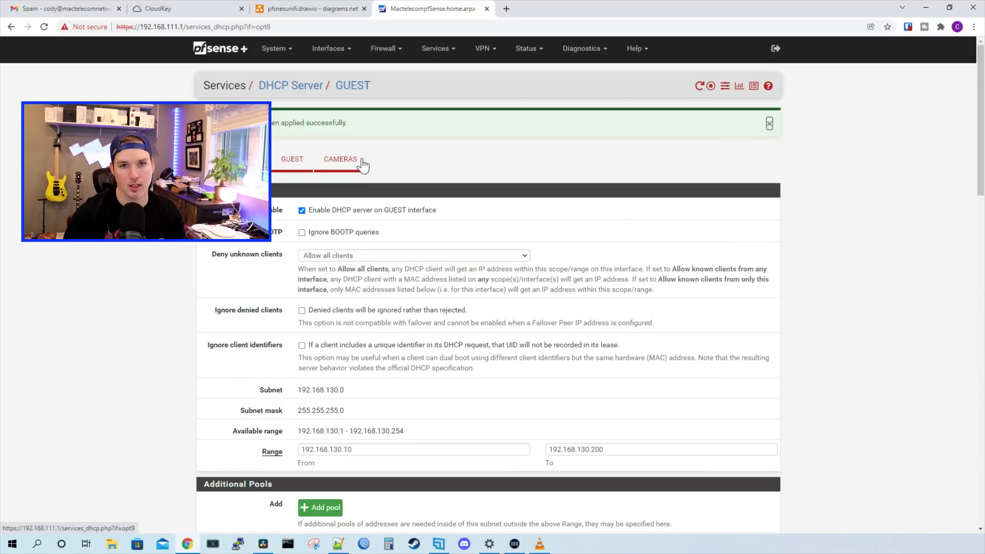
Step: Save the CAMERAS DHCP range 192.168.140.10–192.168.140.200, then bring up the UniFi Cloud Key page
click(362, 162)
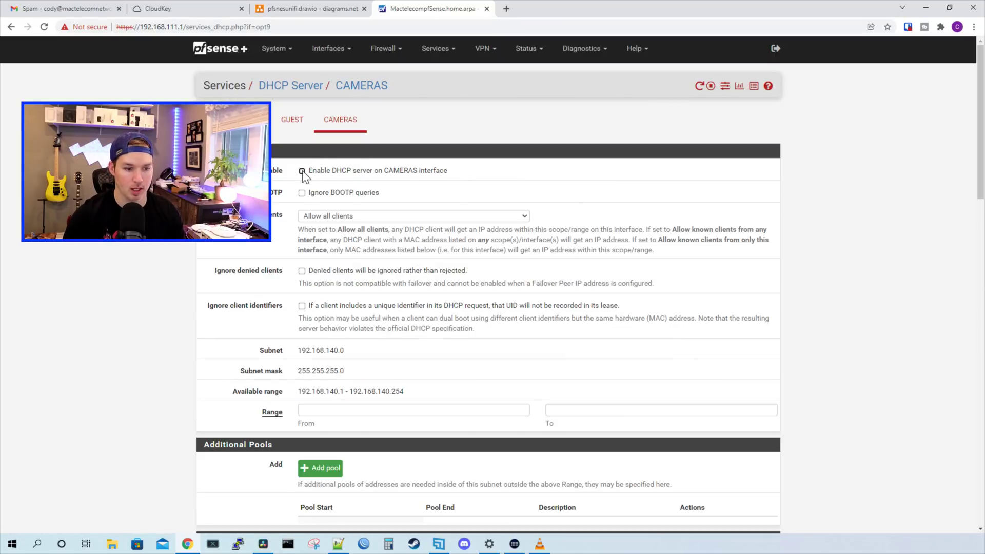
scroll(350, 228, down, 3)
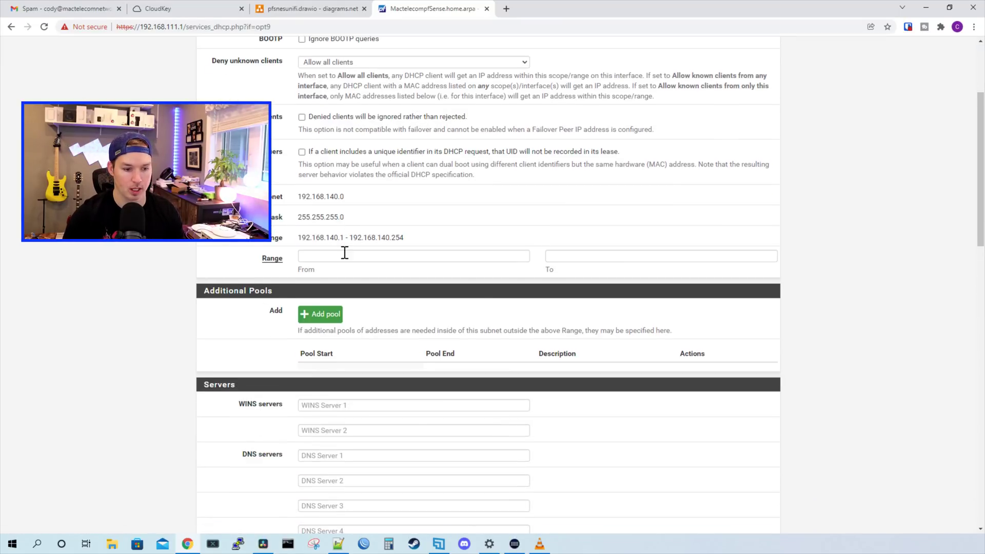
click(345, 252)
text(192.1)
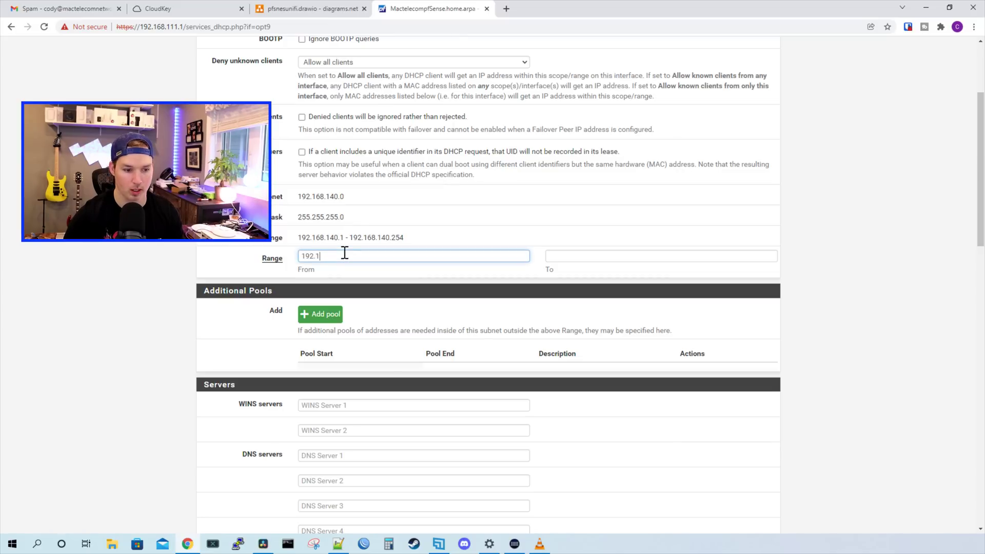
text(68.140.10)
key(Tab)
text(1)
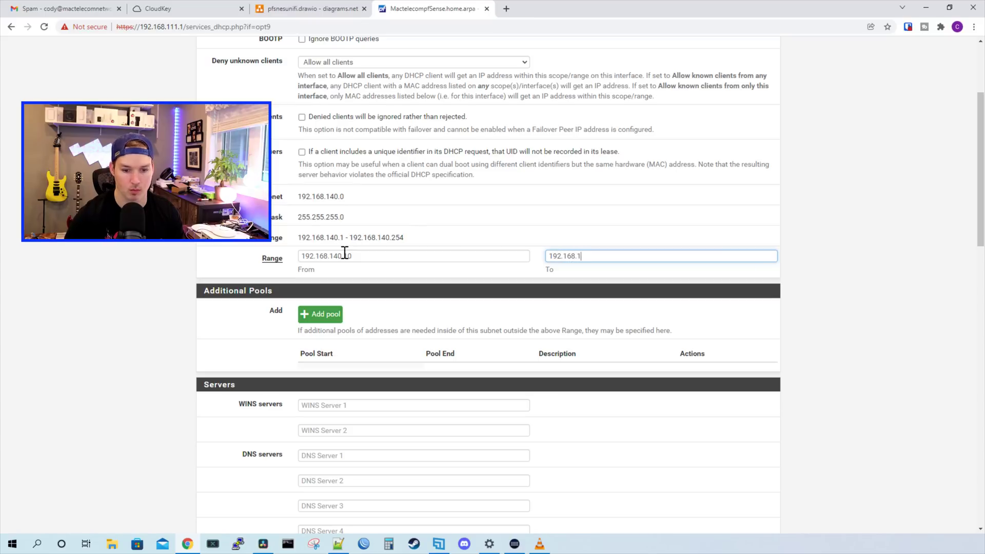
scroll(345, 252, down, 15)
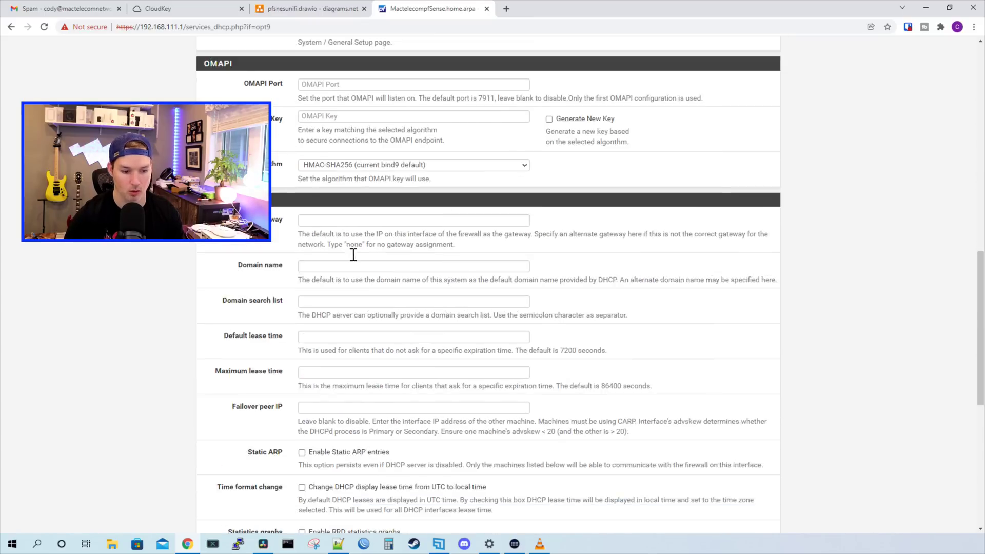
click(315, 416)
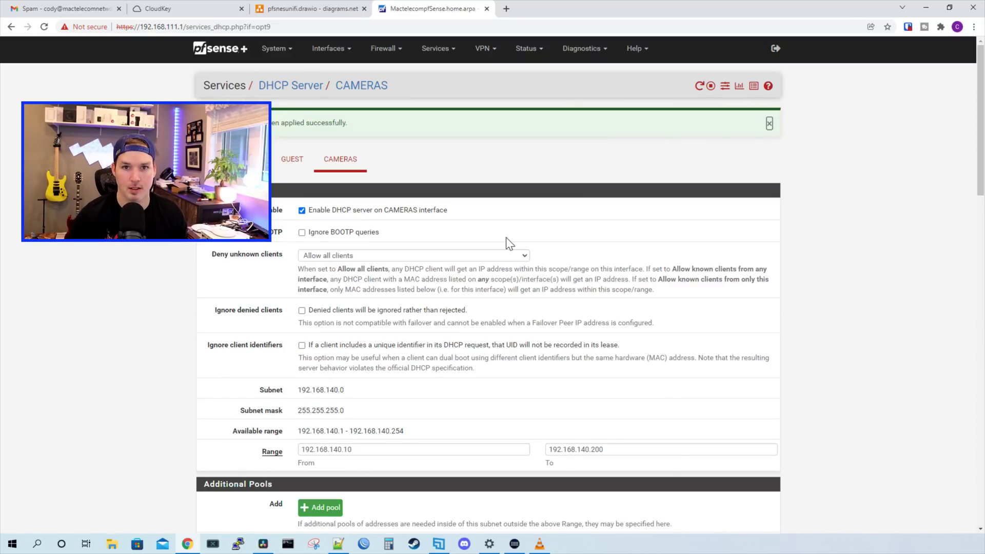
click(177, 7)
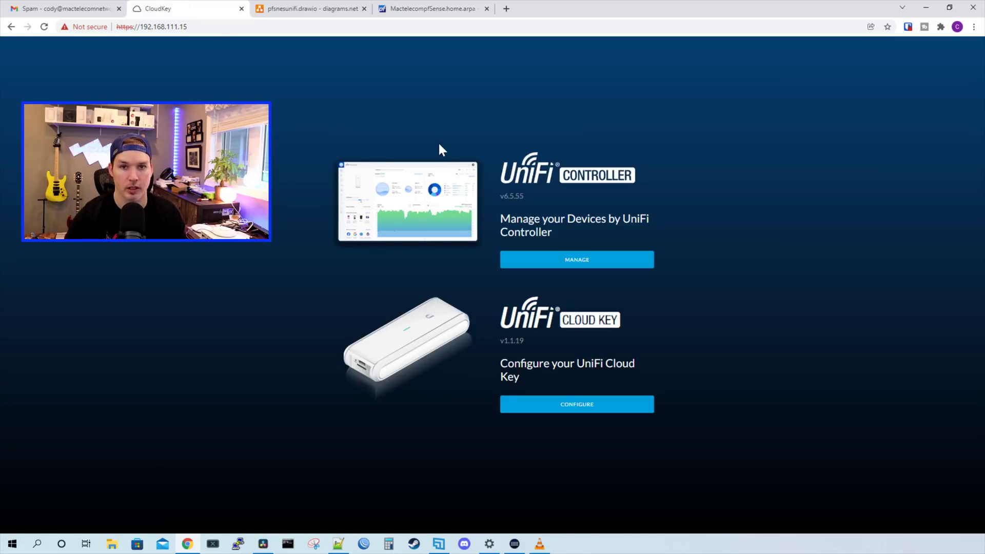
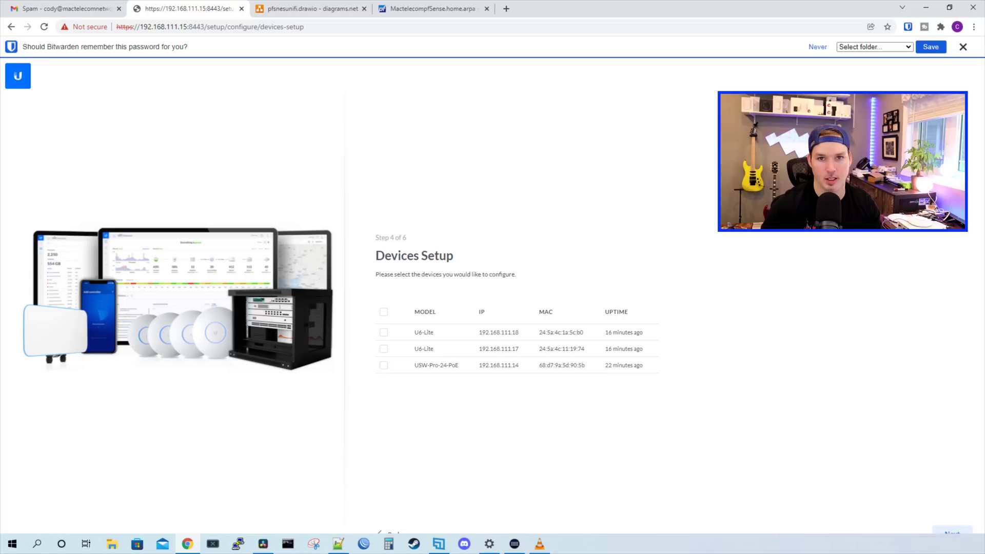
Step: Dismiss the password prompt and finish the UniFi setup wizard without creating a WiFi network
click(963, 47)
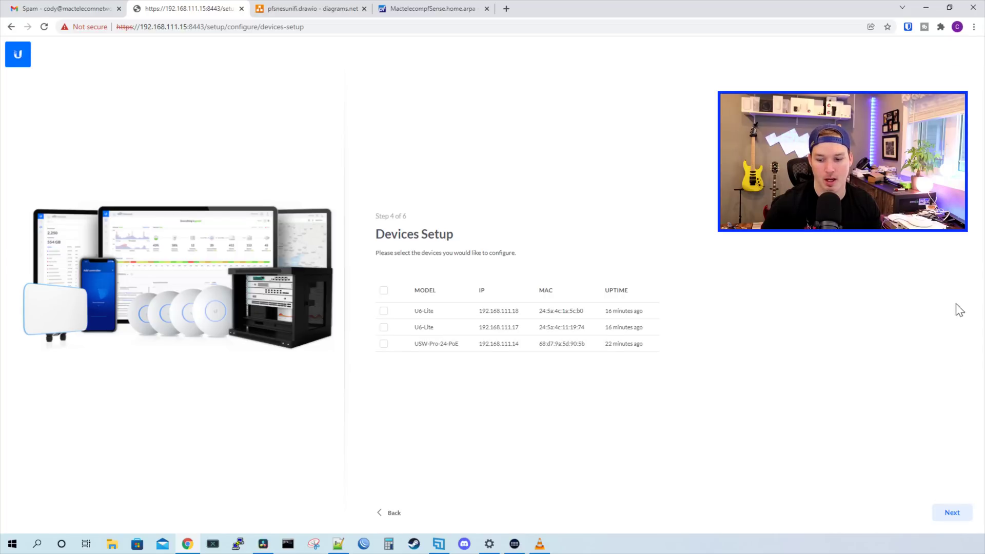
click(960, 520)
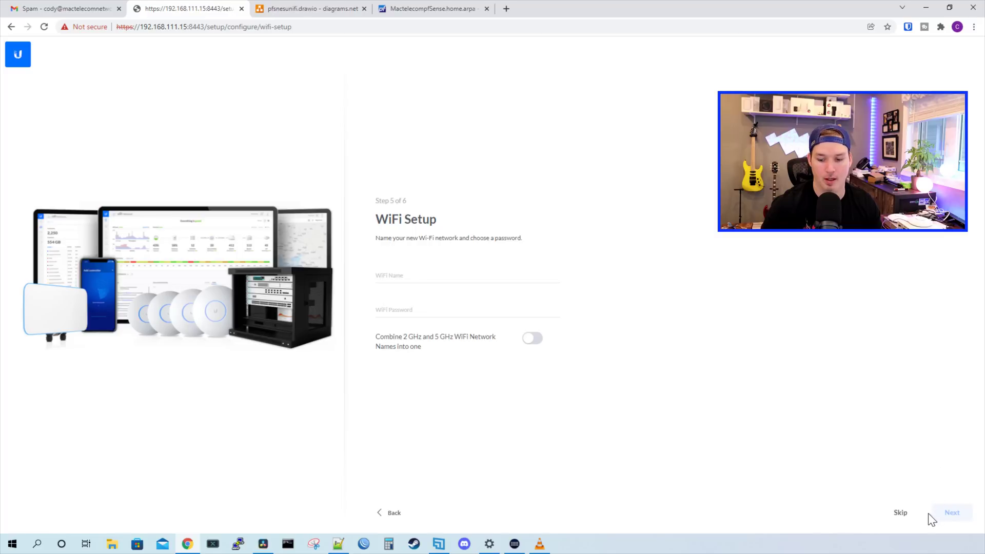
click(902, 515)
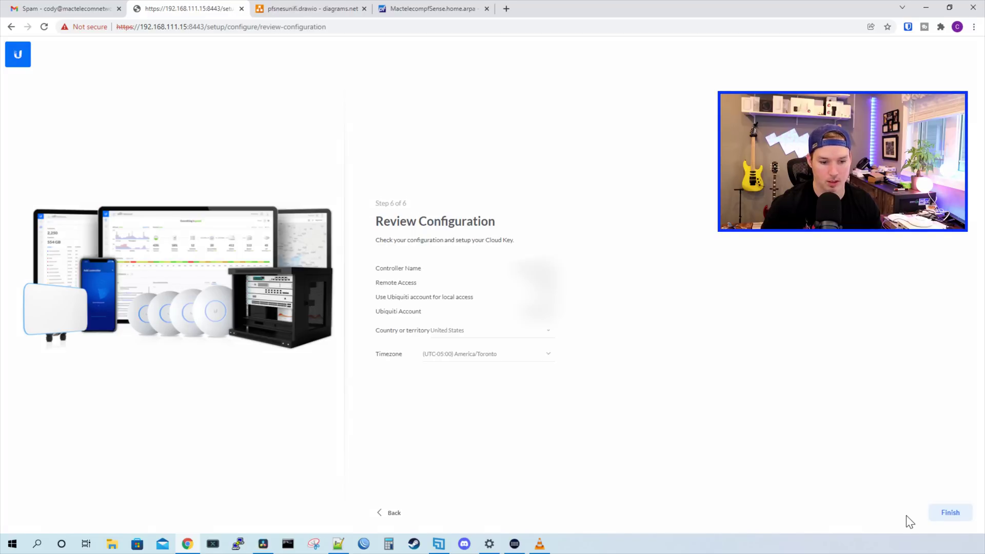
click(961, 517)
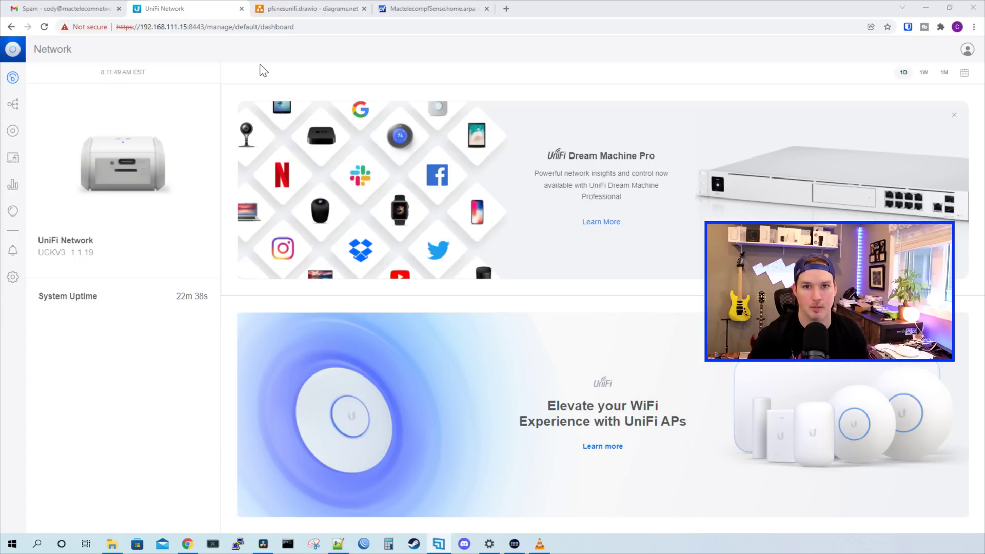
Step: Adopt the USW-Pro-24-PoE switch and both U6-Lite access points from the Devices list
click(13, 136)
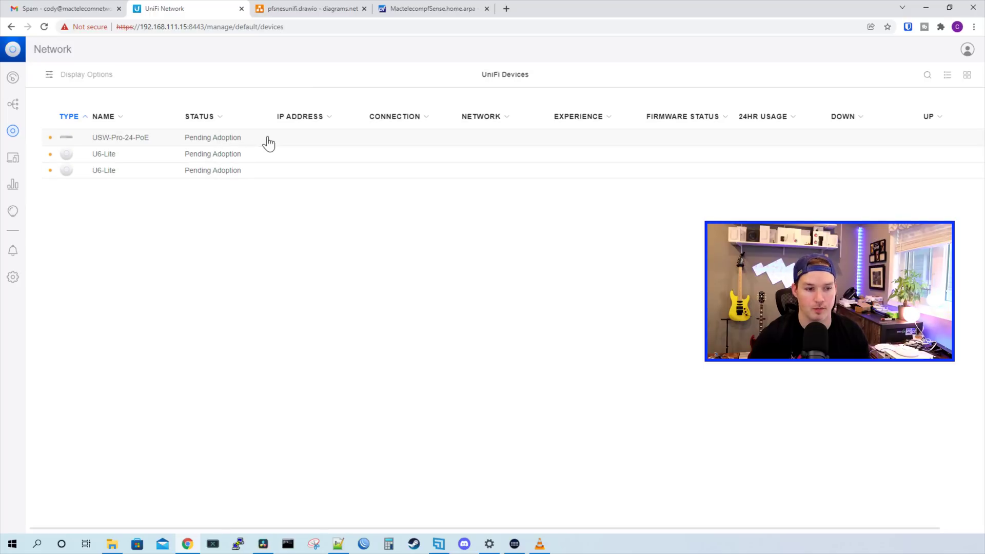
click(163, 138)
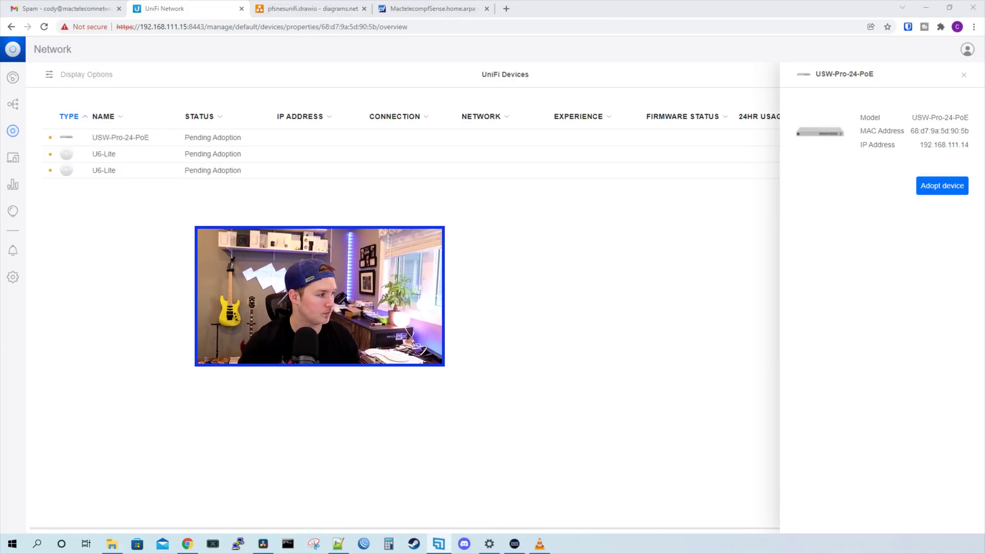
click(930, 189)
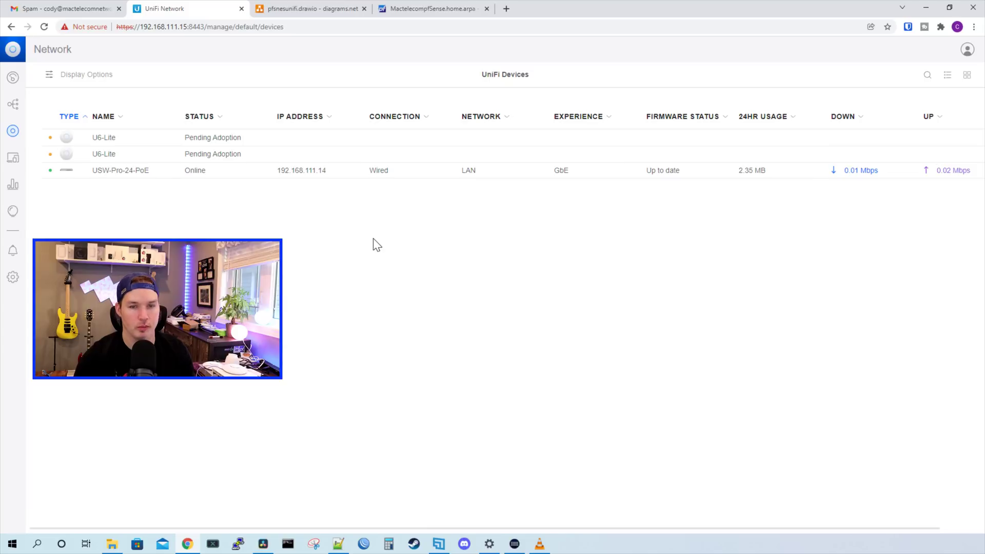
click(153, 138)
click(931, 191)
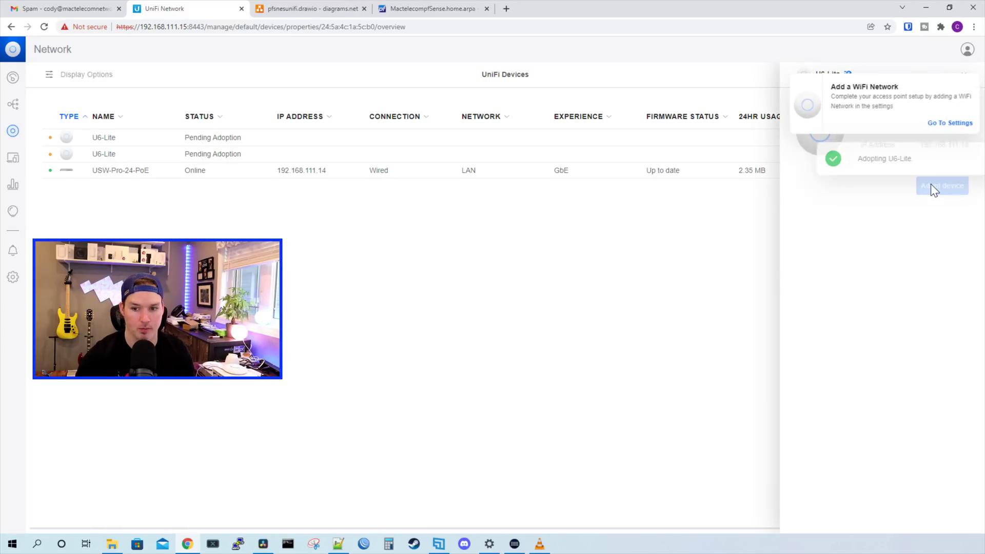
click(152, 156)
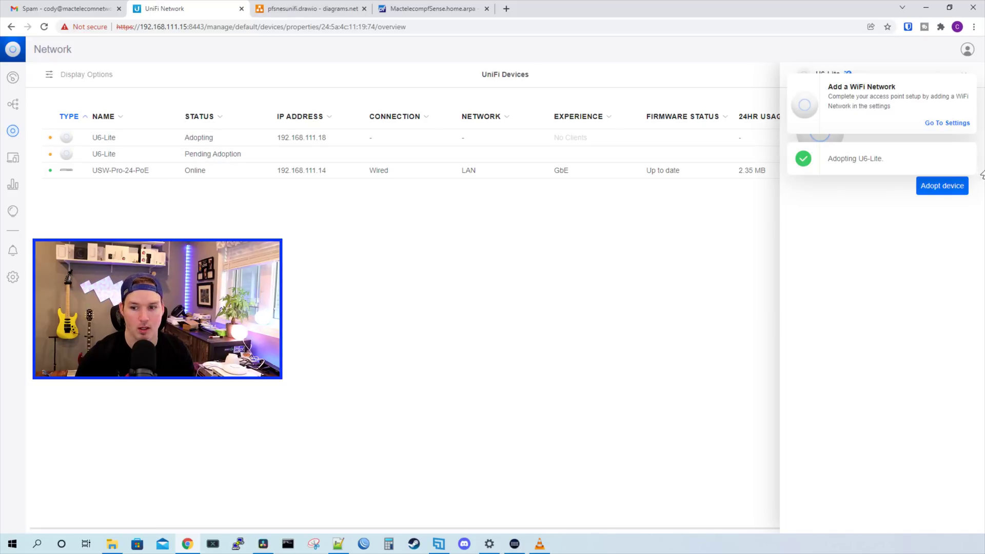
click(956, 186)
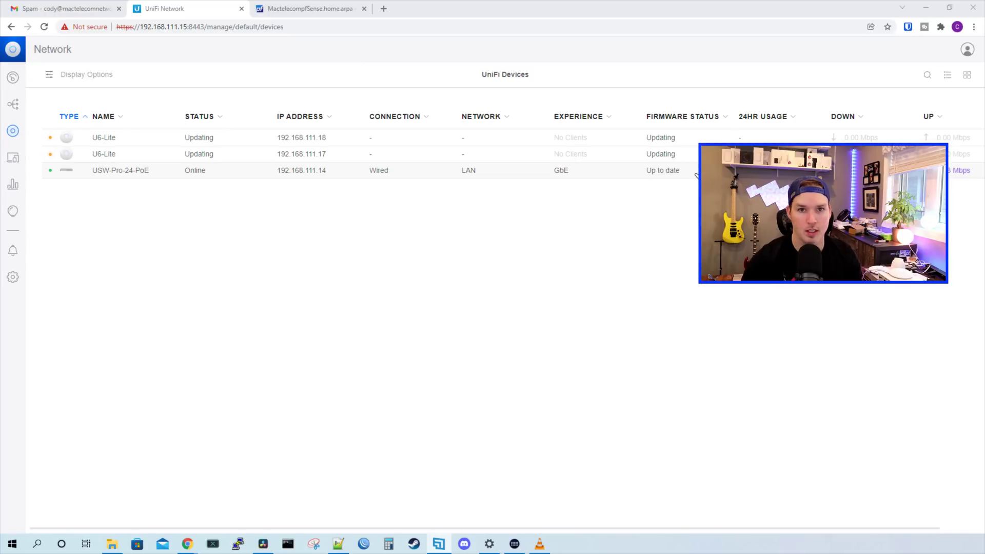
Step: Add a network named Staff with VLAN ID 120, giving subnet 192.168.2.0/24
click(13, 280)
click(78, 135)
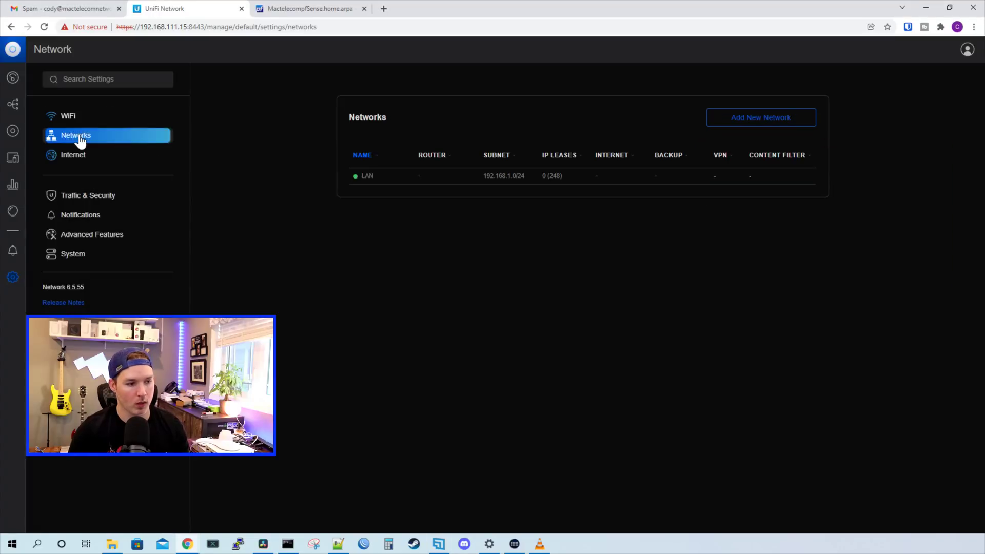
click(734, 122)
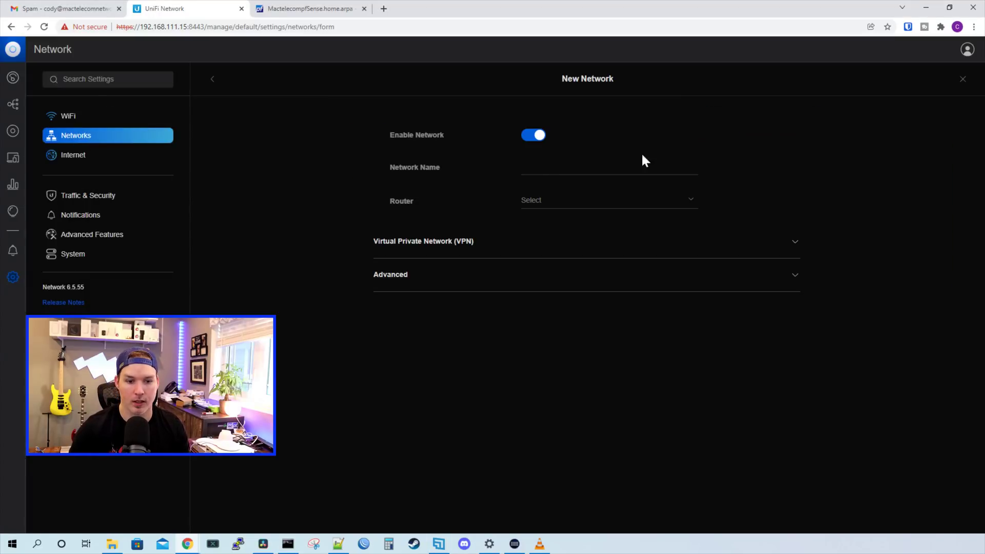
click(602, 164)
text(Staff)
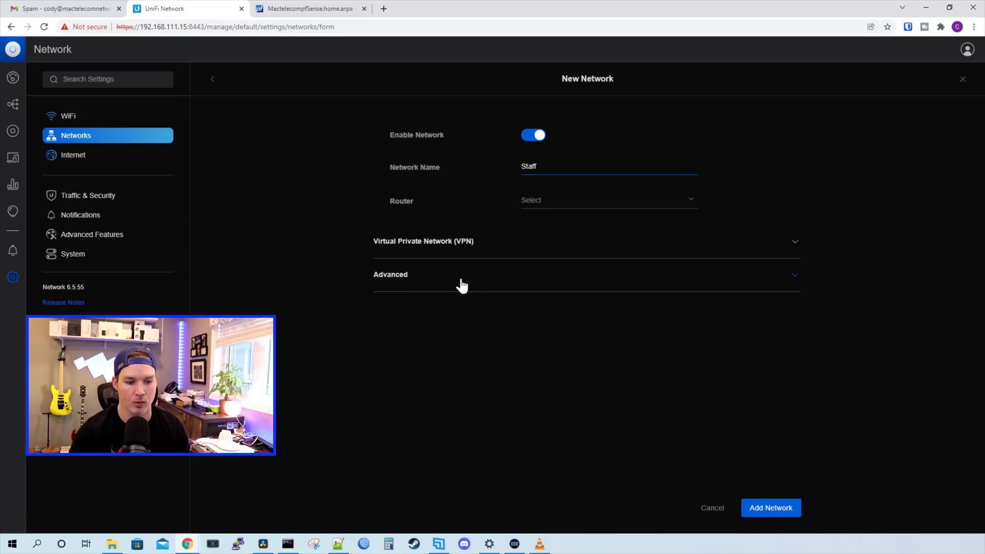
click(532, 287)
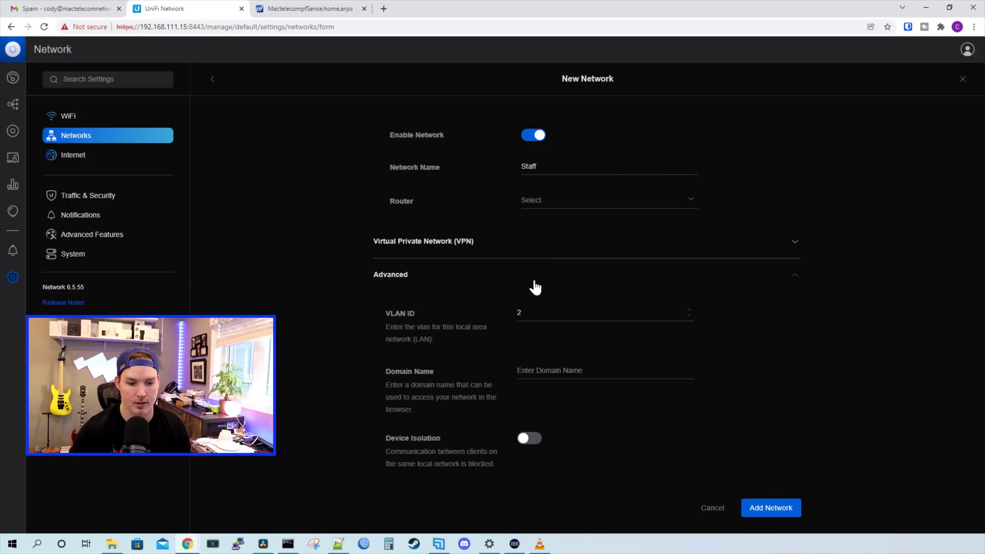
scroll(536, 259, down, 3)
double_click(519, 166)
text(100)
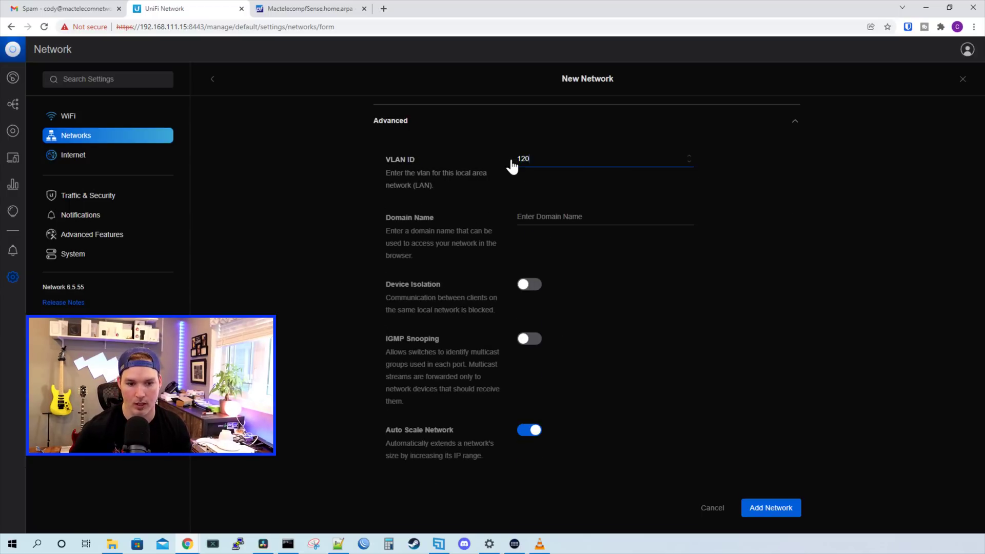
scroll(700, 162, down, 4)
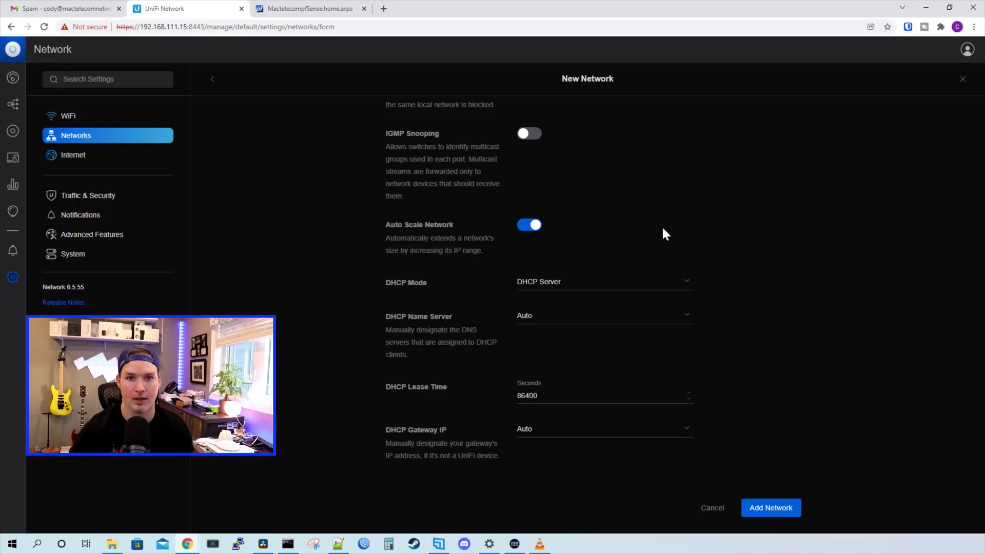
click(778, 515)
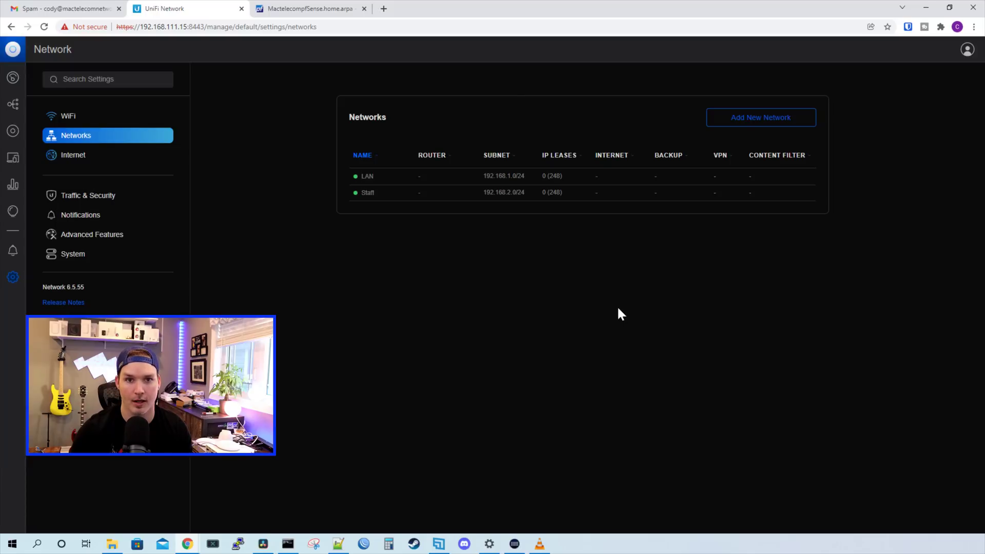
Step: Add a Guest network with VLAN ID 130
click(762, 124)
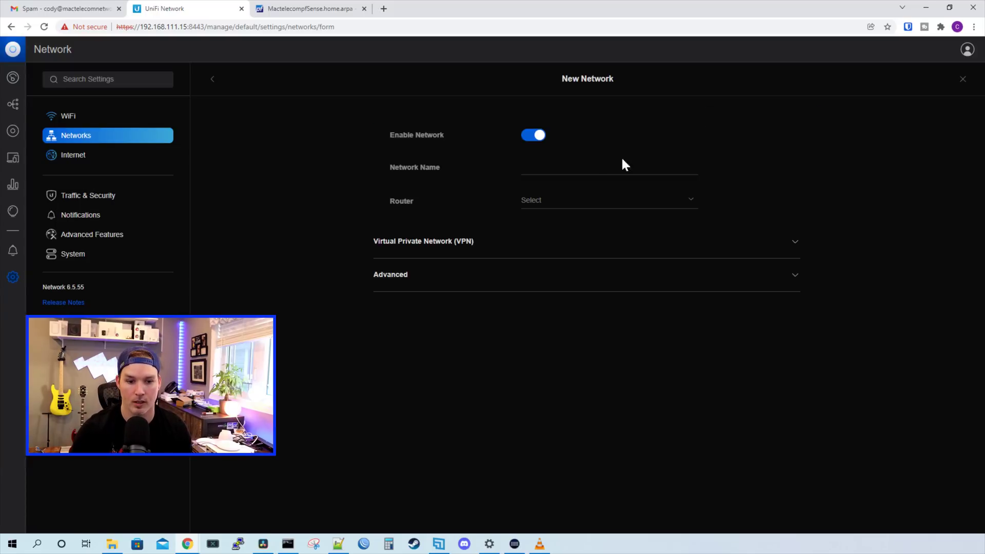
click(571, 160)
text(Guest)
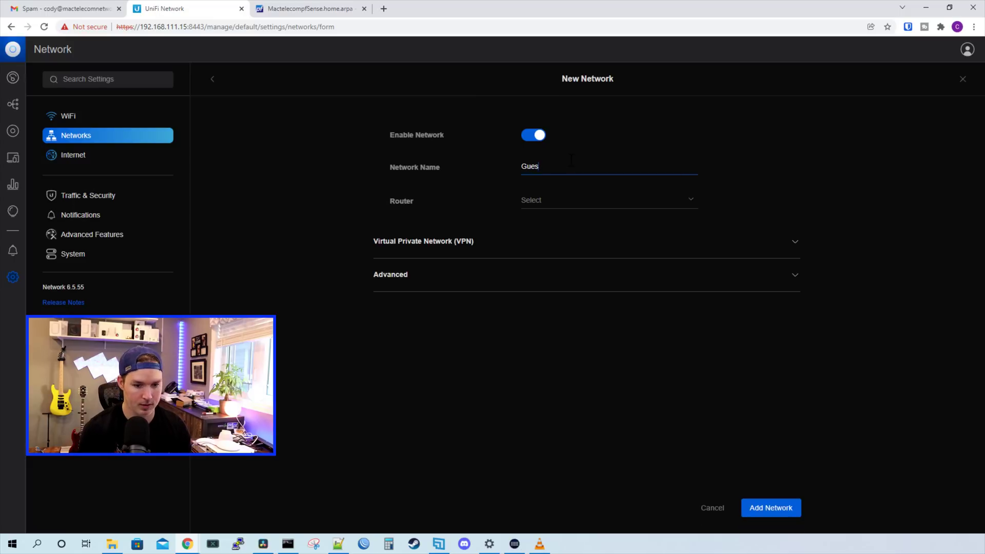
click(507, 283)
drag(528, 312, 513, 314)
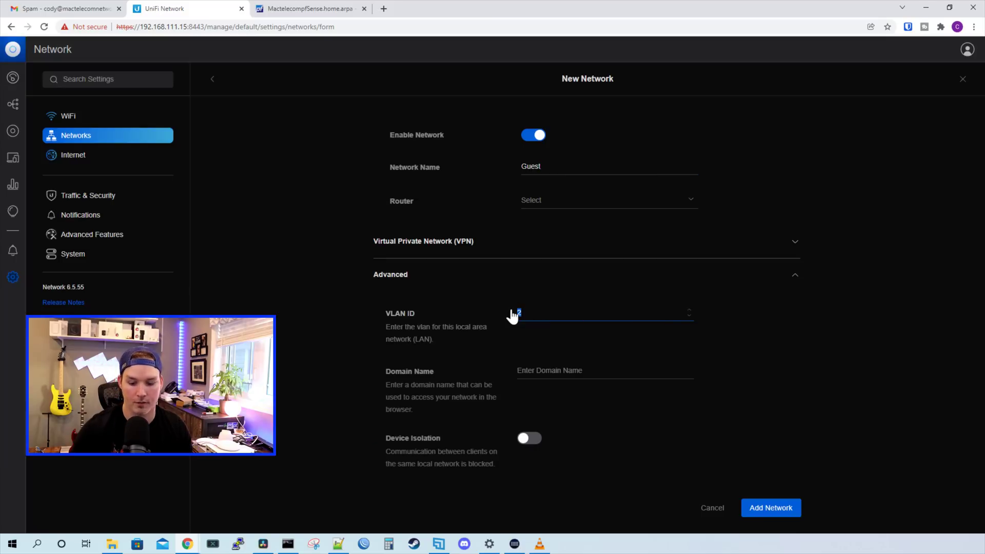
text(130)
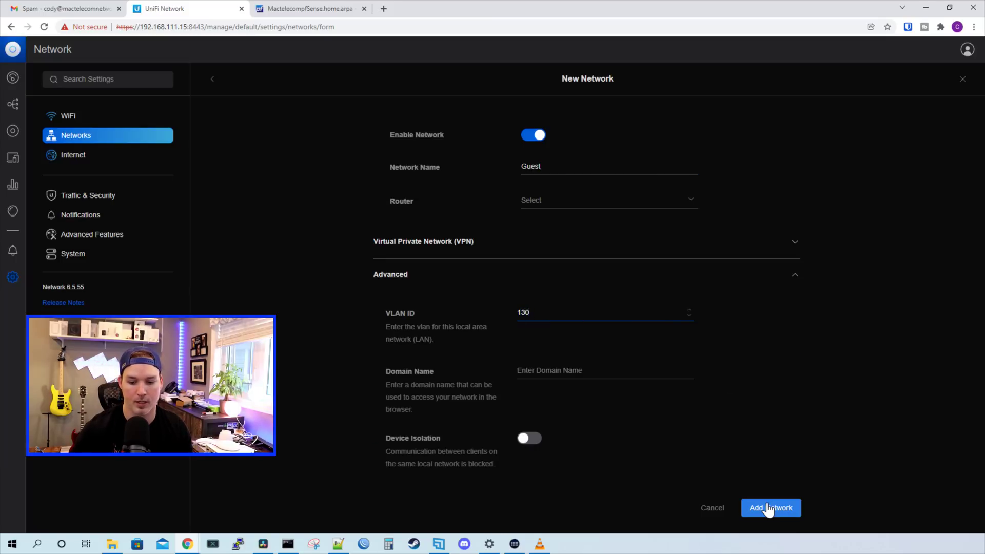
click(768, 510)
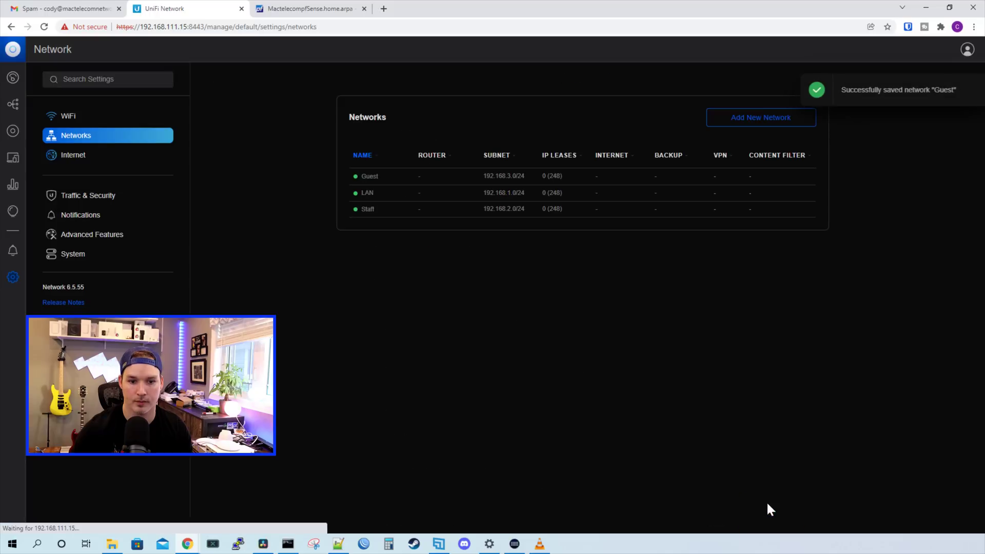
Step: Add a Camera network with VLAN ID 140
click(751, 118)
click(565, 165)
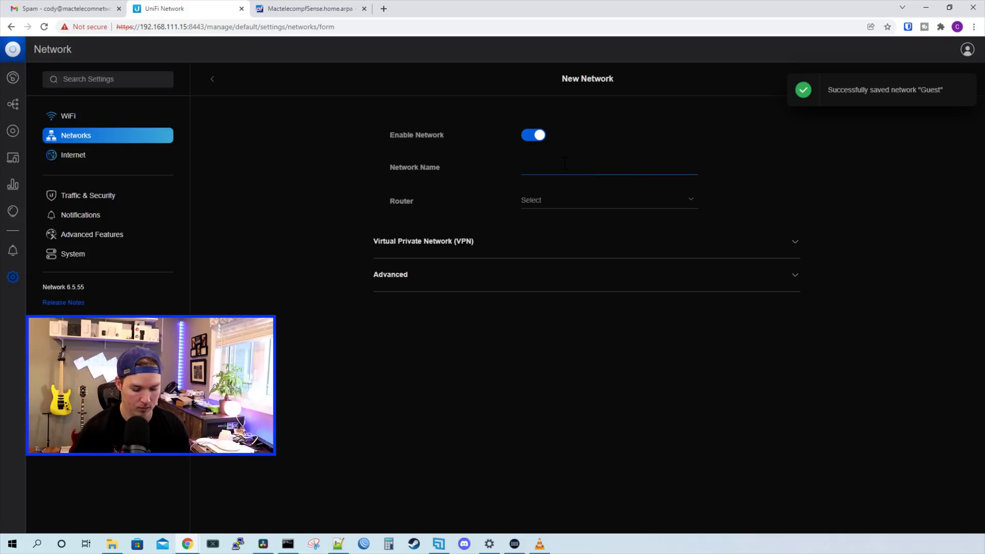
text(Camera)
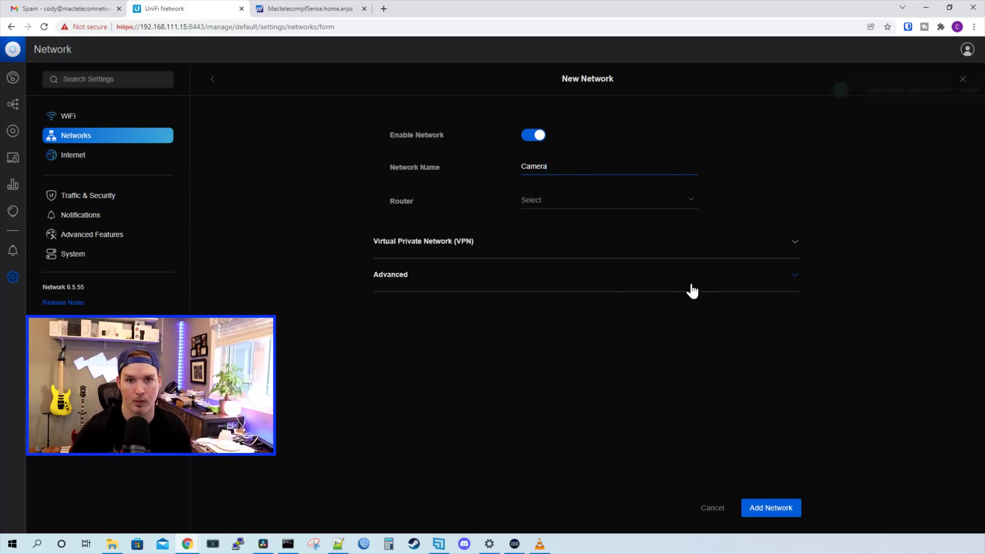
click(686, 291)
drag(524, 312, 512, 316)
text(140)
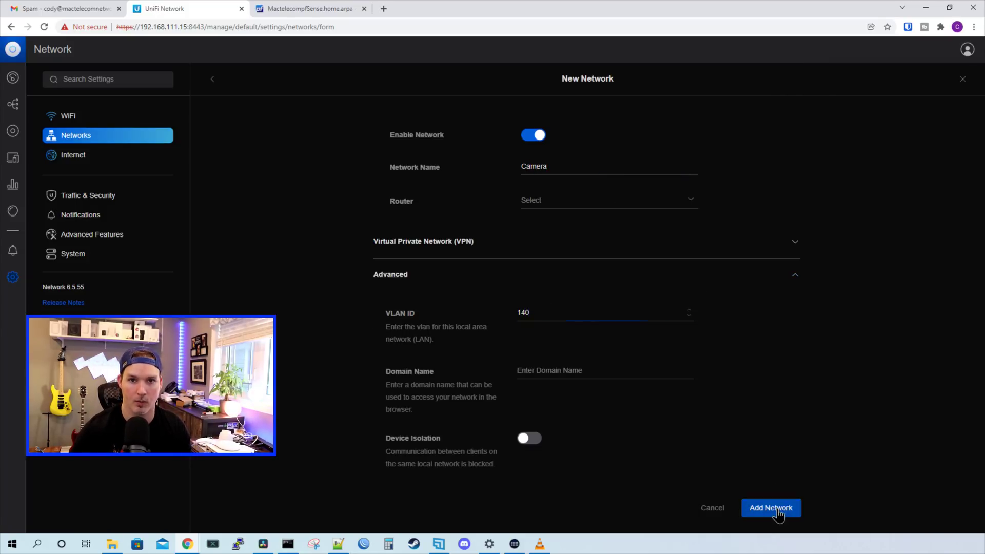
click(775, 508)
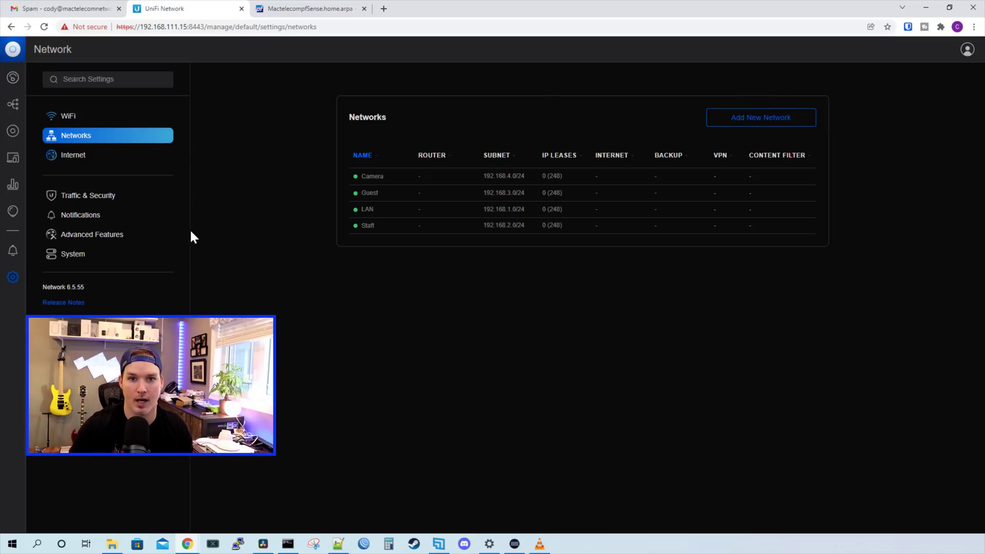
Step: Set port 22 of the USW-Pro-24-PoE switch to the Staff port profile and apply
click(11, 134)
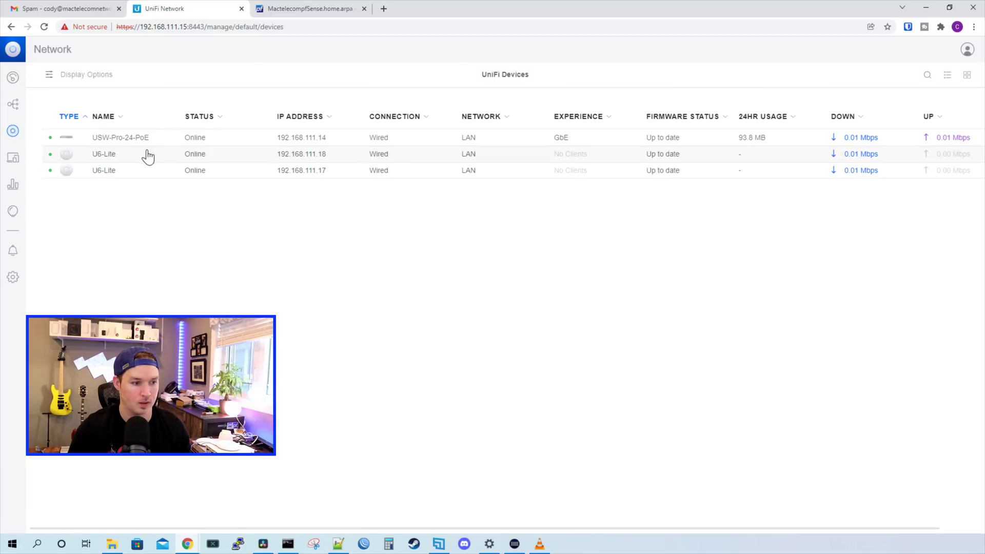
click(147, 140)
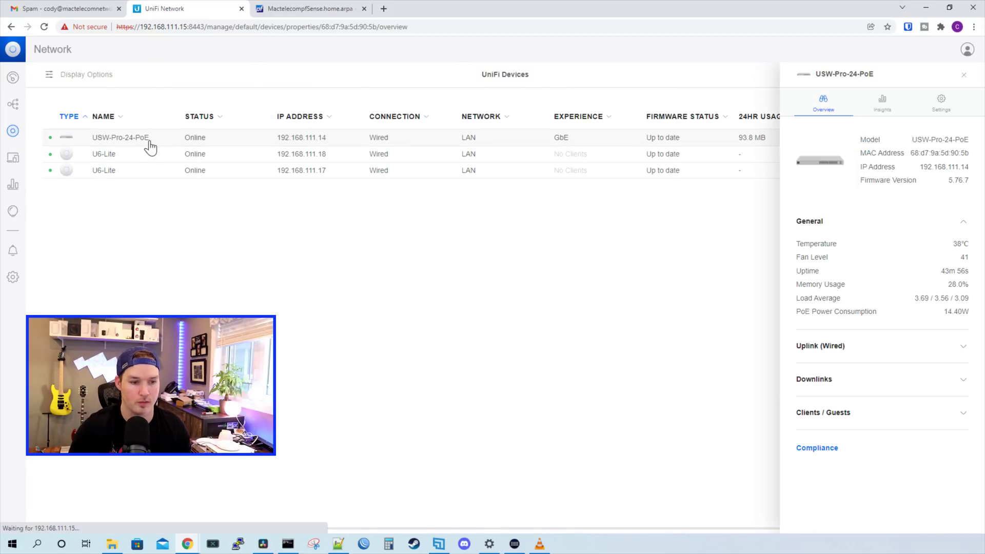
click(941, 108)
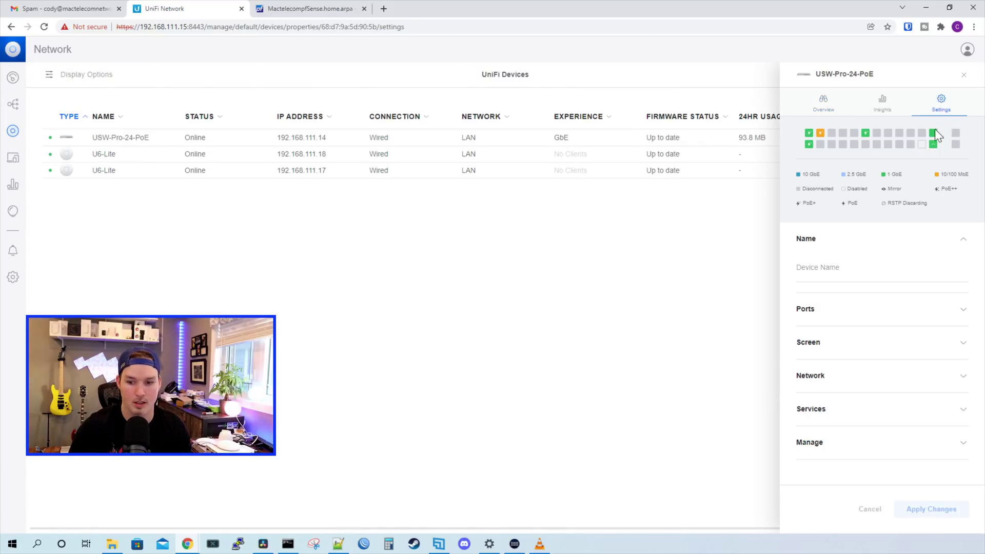
click(873, 307)
scroll(873, 341, down, 9)
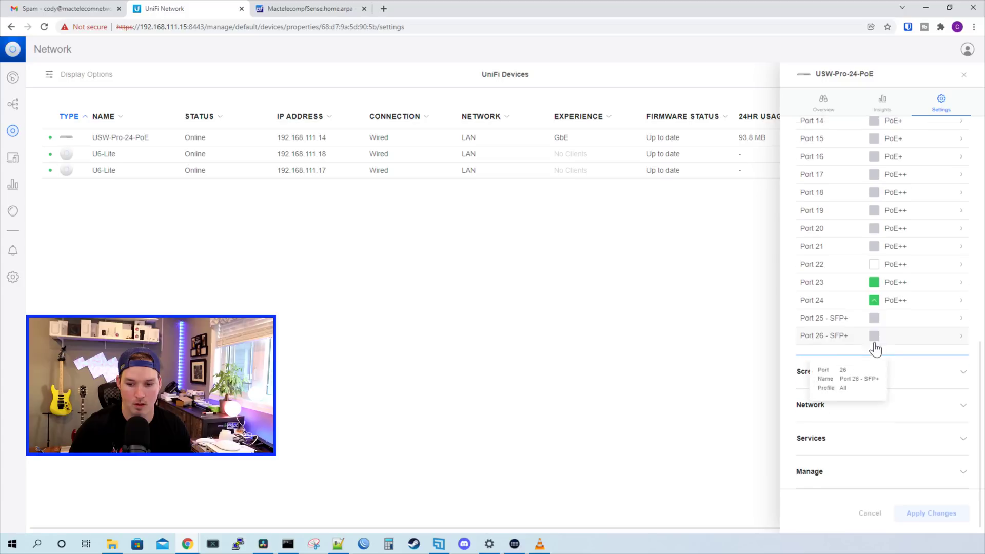
click(918, 265)
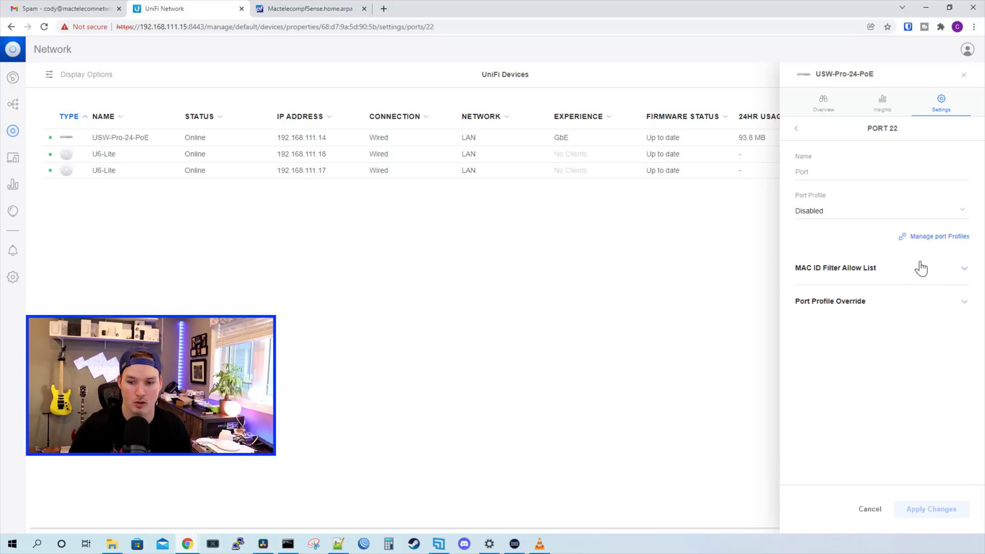
click(845, 220)
scroll(840, 257, down, 2)
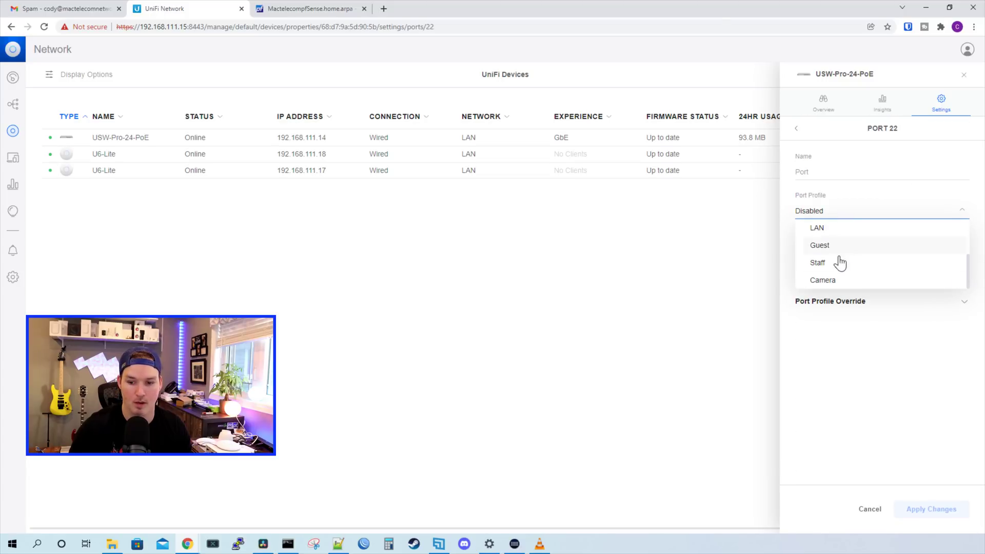
click(838, 265)
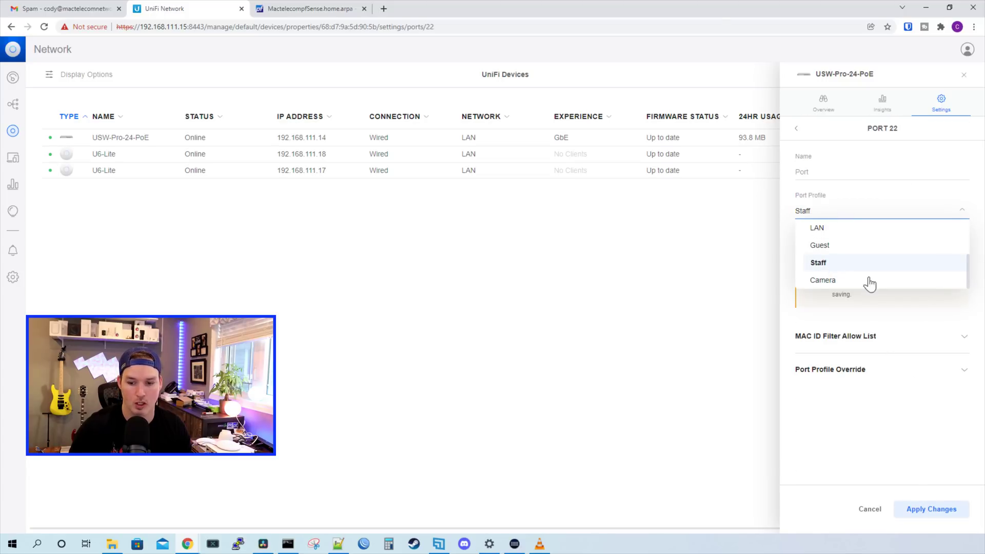
click(924, 508)
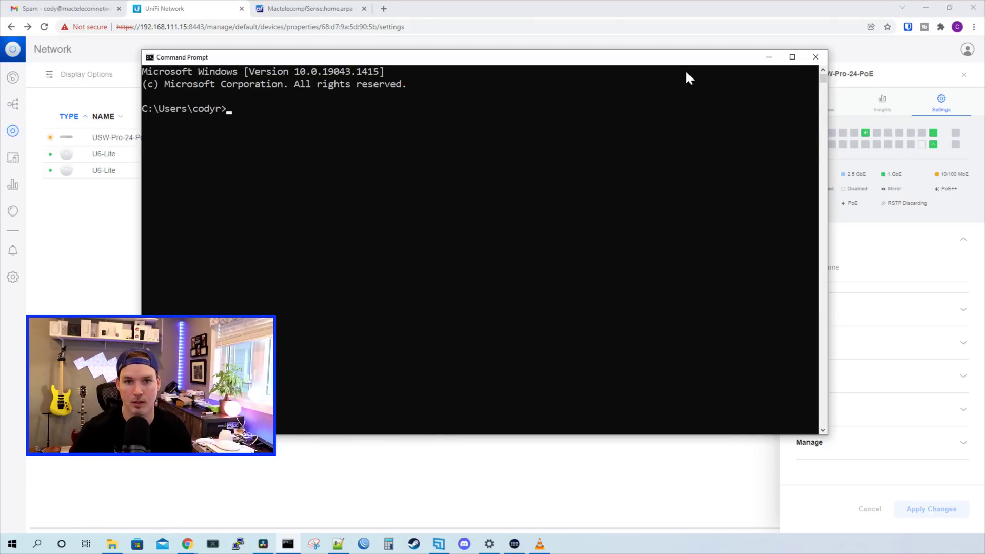
Step: Run ipconfig and check the adapter's IPv4 address, 192.168.120.10
text(ipconfig)
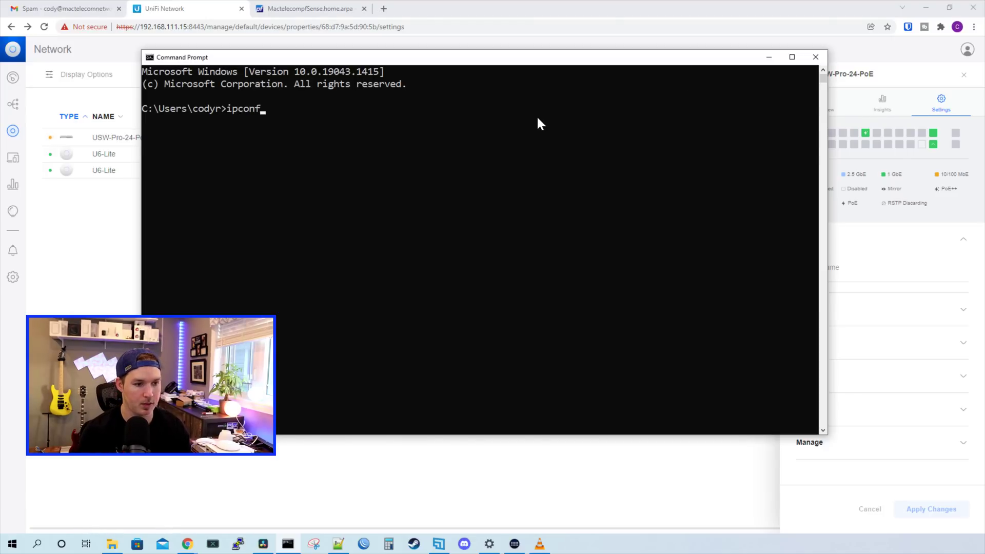
key(Return)
scroll(444, 139, up, 2)
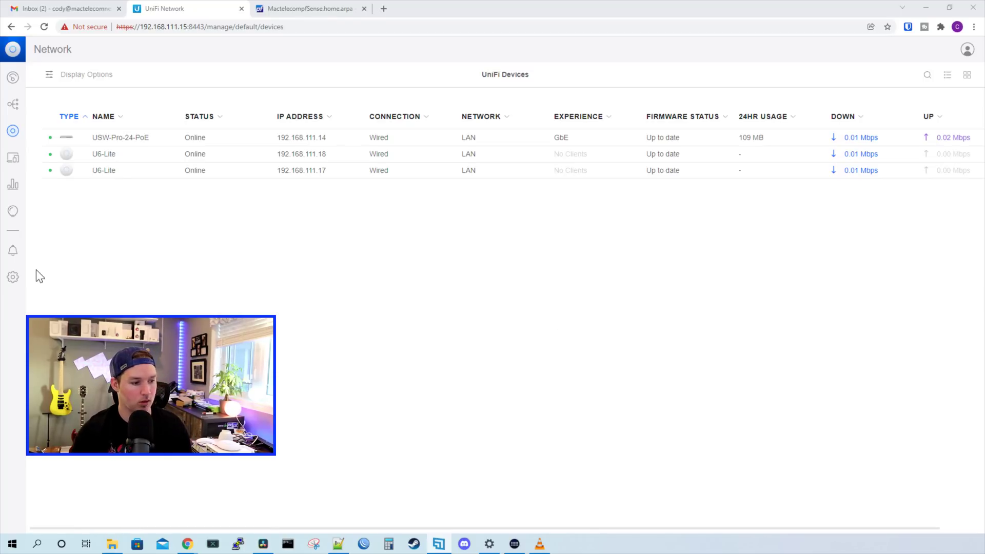
Step: Create a password-protected WiFi network named Staff attached to the Staff network
click(14, 278)
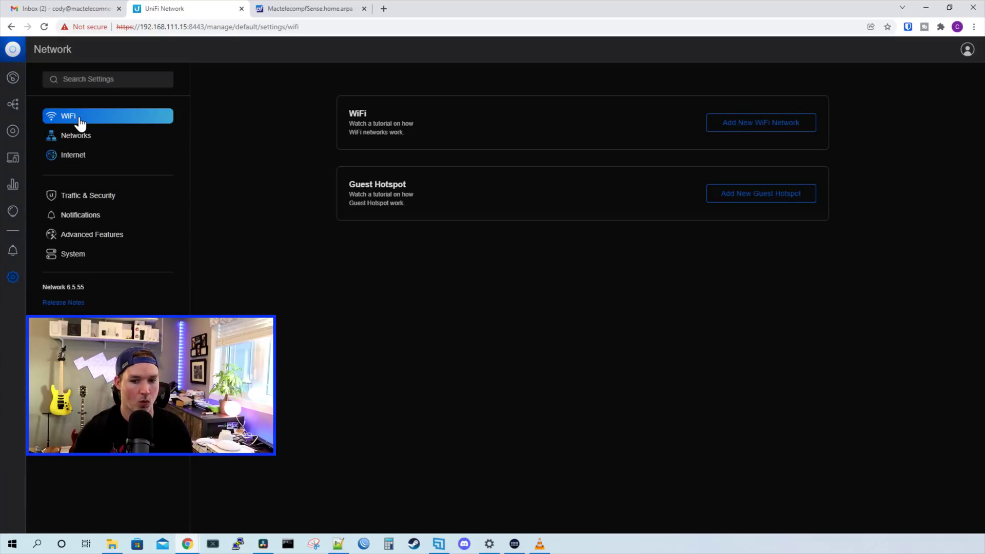
click(730, 128)
click(543, 168)
click(543, 169)
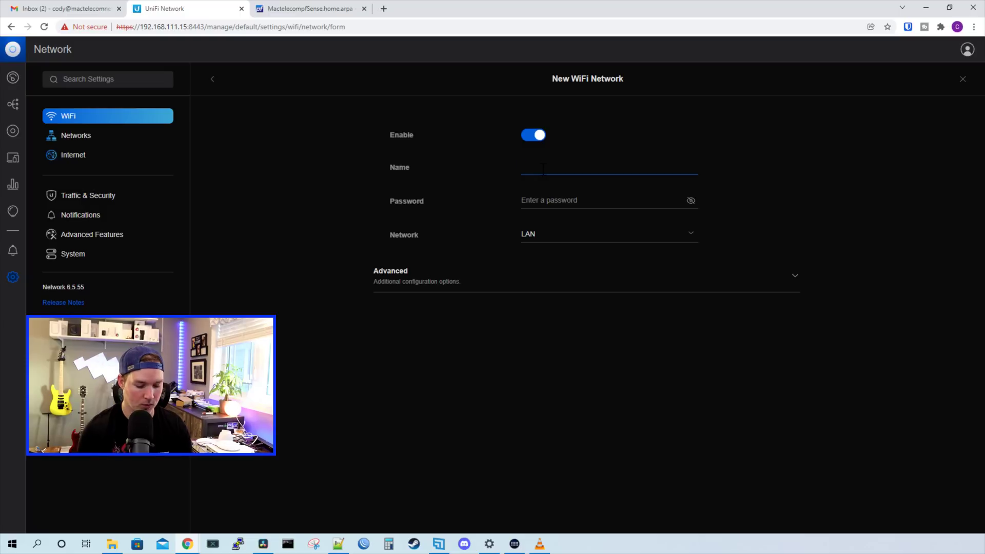
text(Staff)
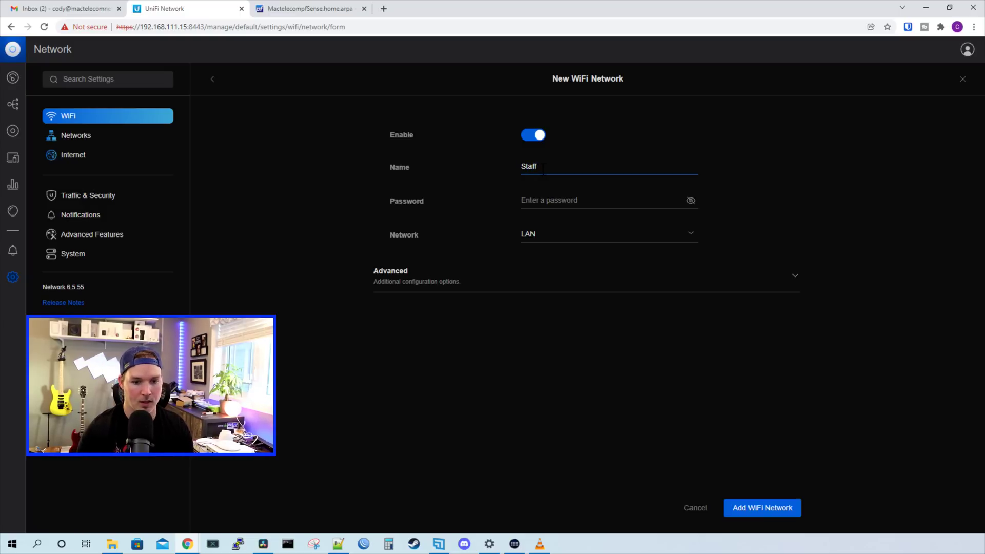
click(594, 201)
text(••••••)
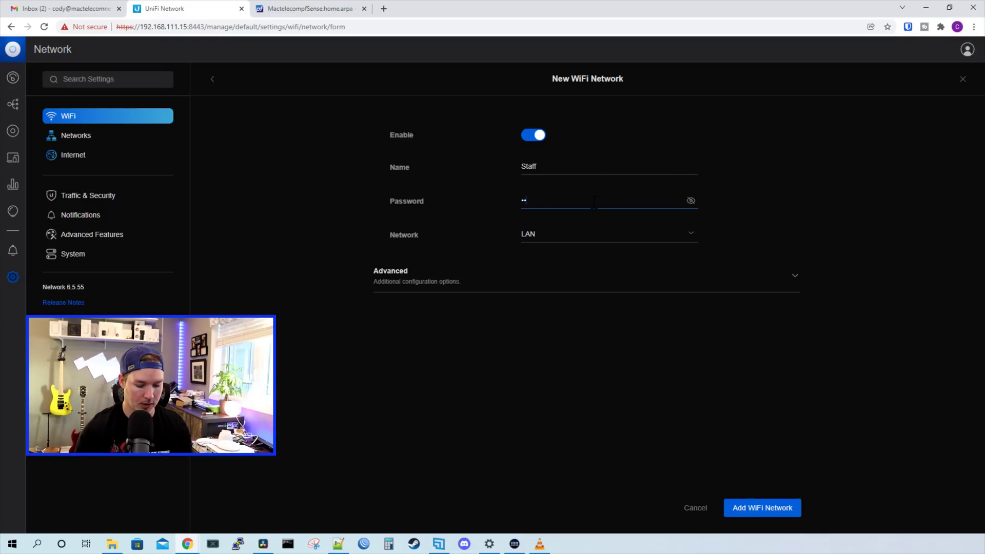
click(434, 285)
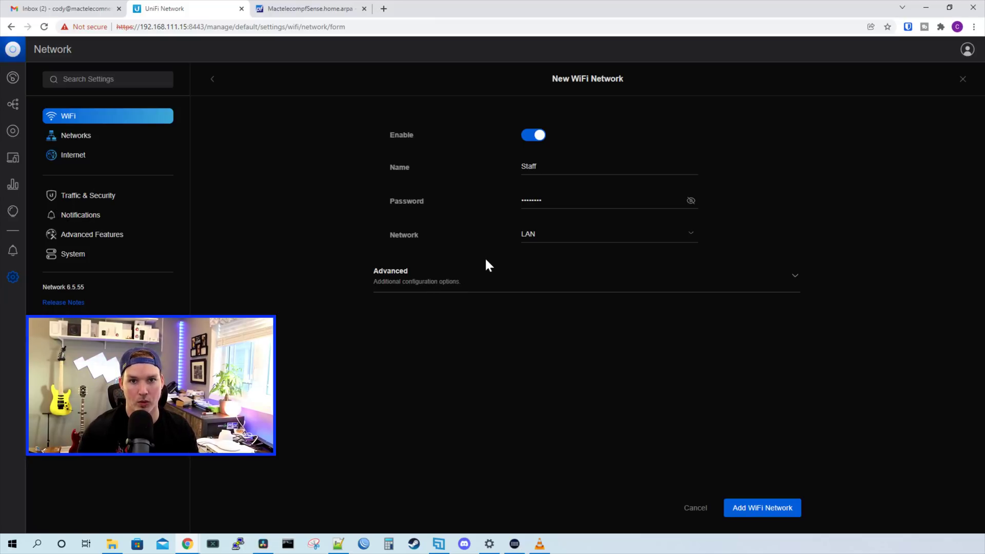
click(566, 240)
click(554, 286)
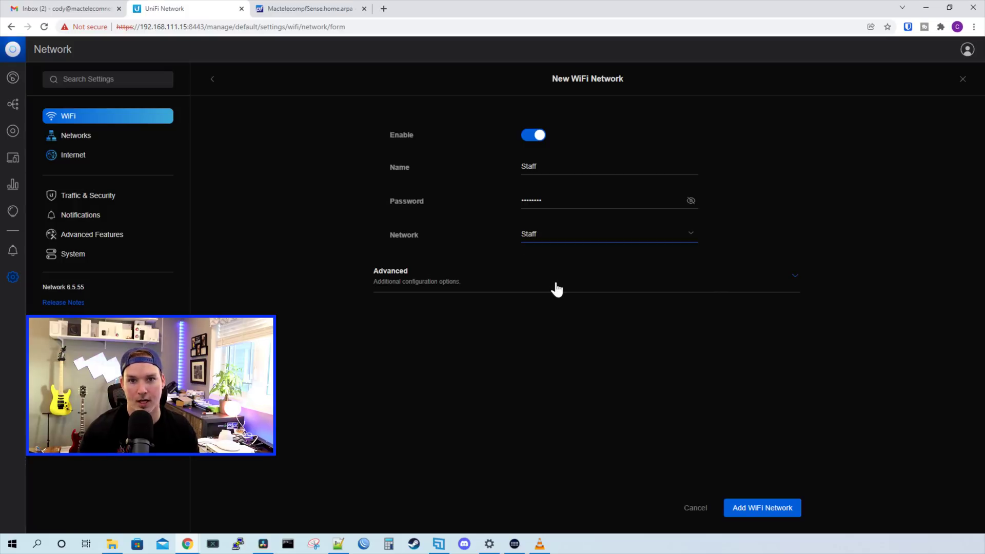
click(778, 508)
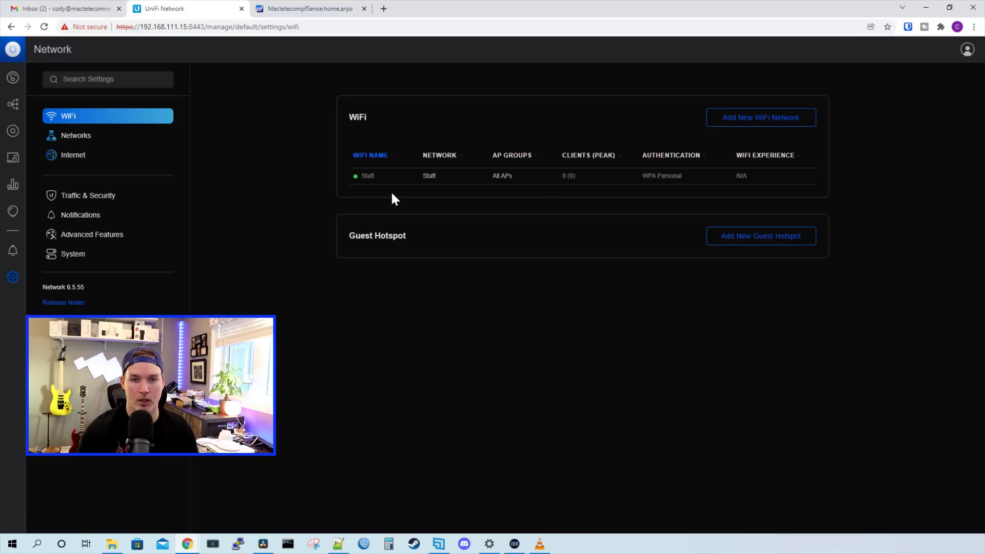
click(748, 121)
Step: Create a Guest WiFi network with a password, attached to the Guest network
click(619, 163)
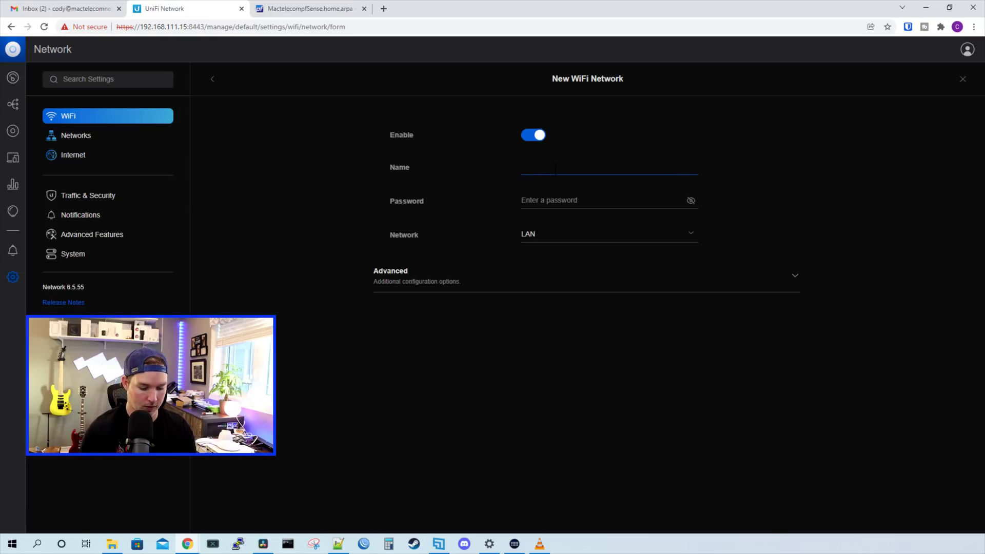
text(Guest)
click(543, 200)
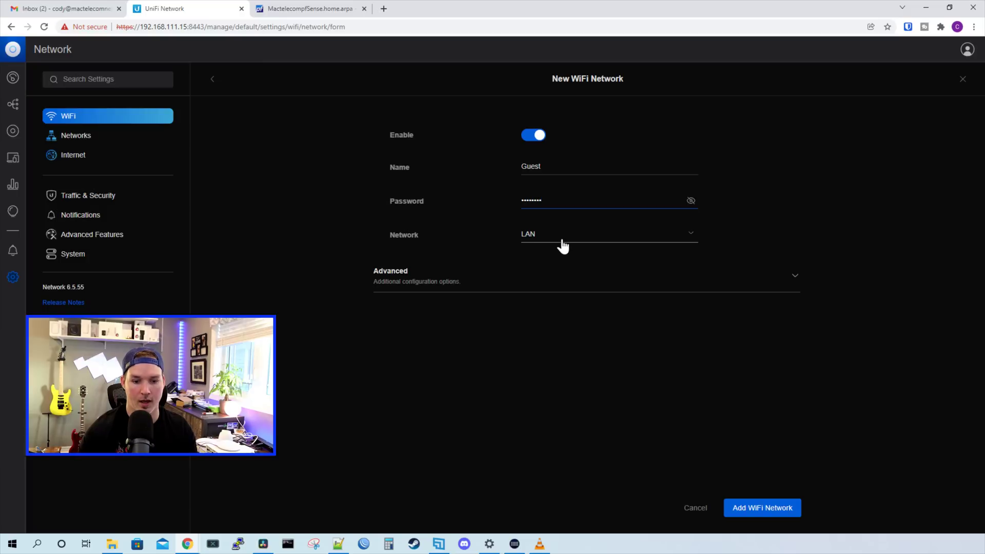
click(561, 243)
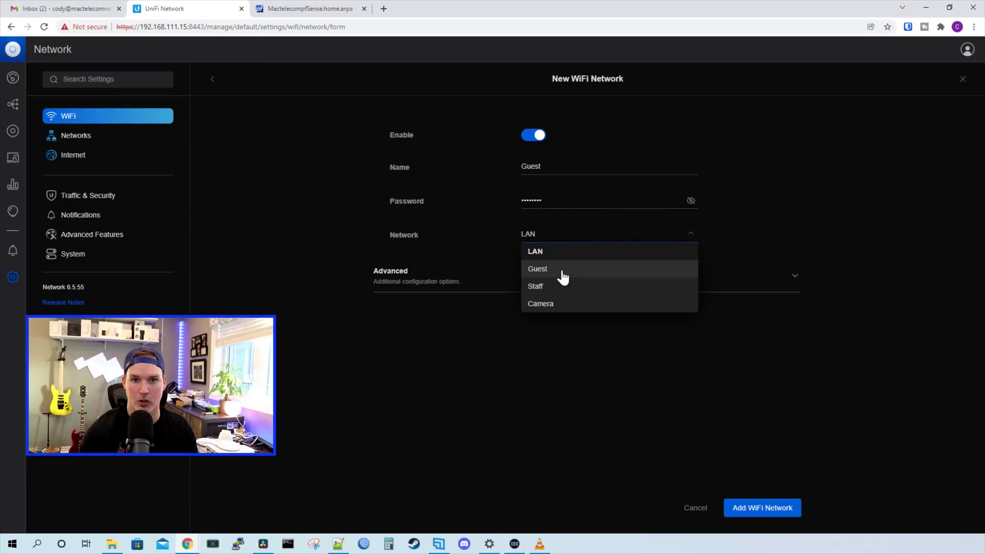
click(561, 271)
click(779, 512)
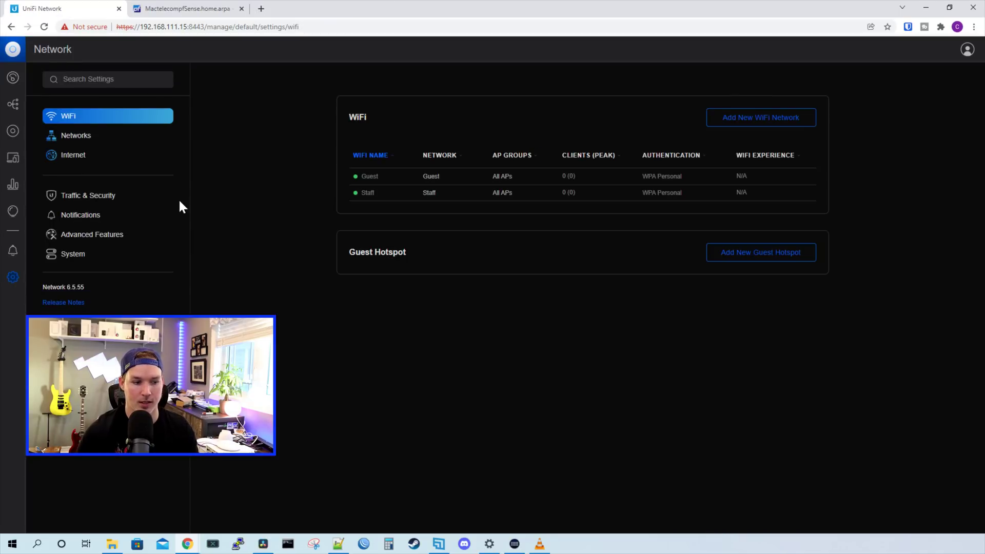
Step: Start a bandwidth profile named Guest with a 10 Mbps download limit
click(117, 240)
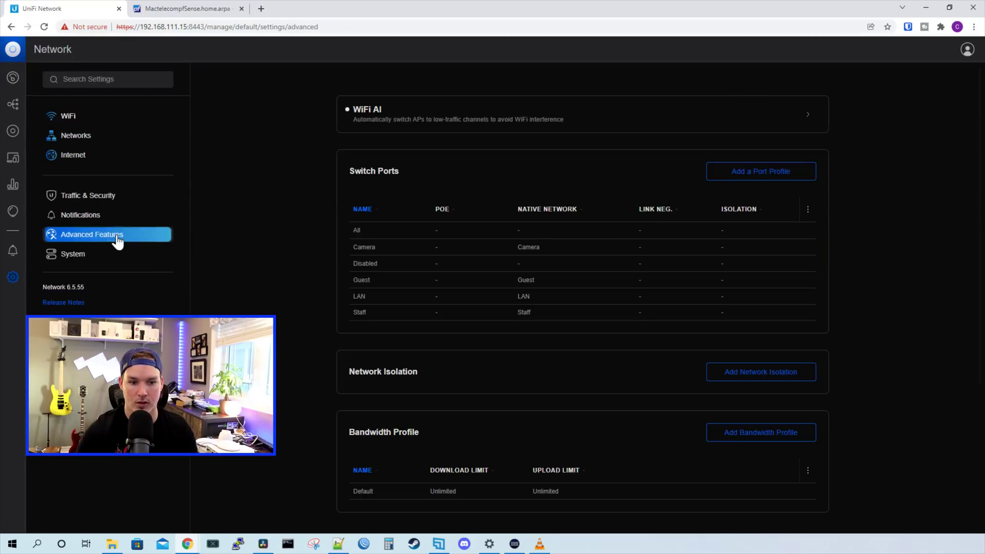
scroll(407, 237, down, 4)
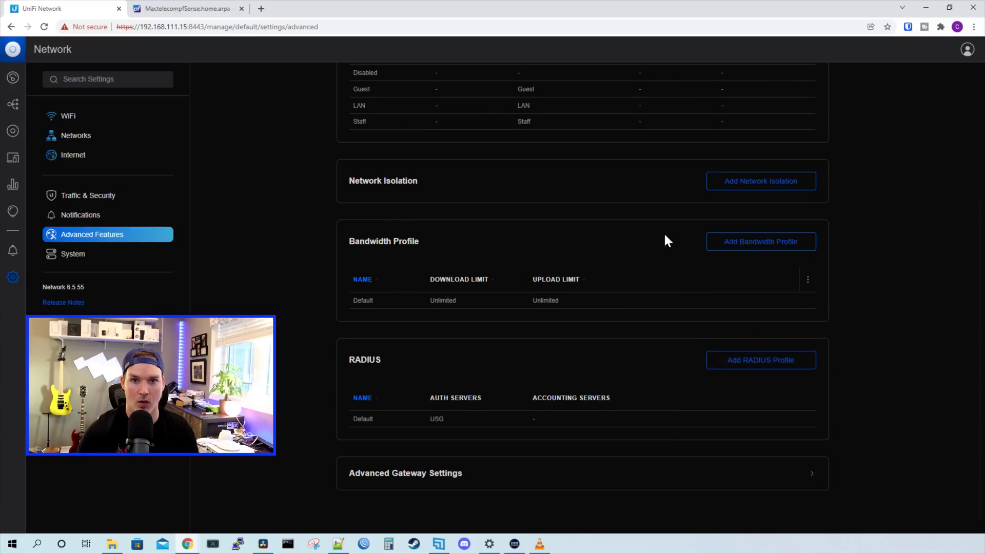
click(732, 244)
click(547, 134)
text(Guest)
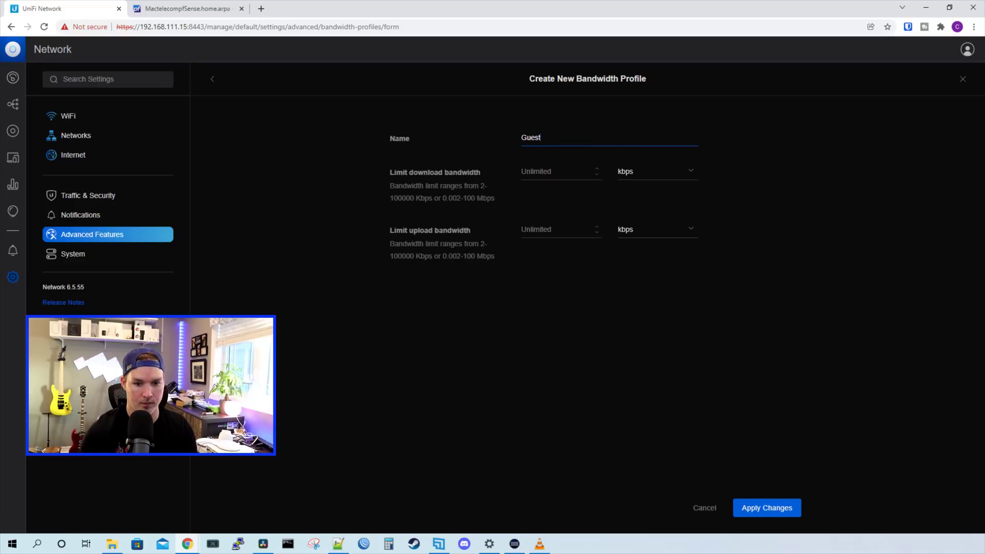
click(679, 176)
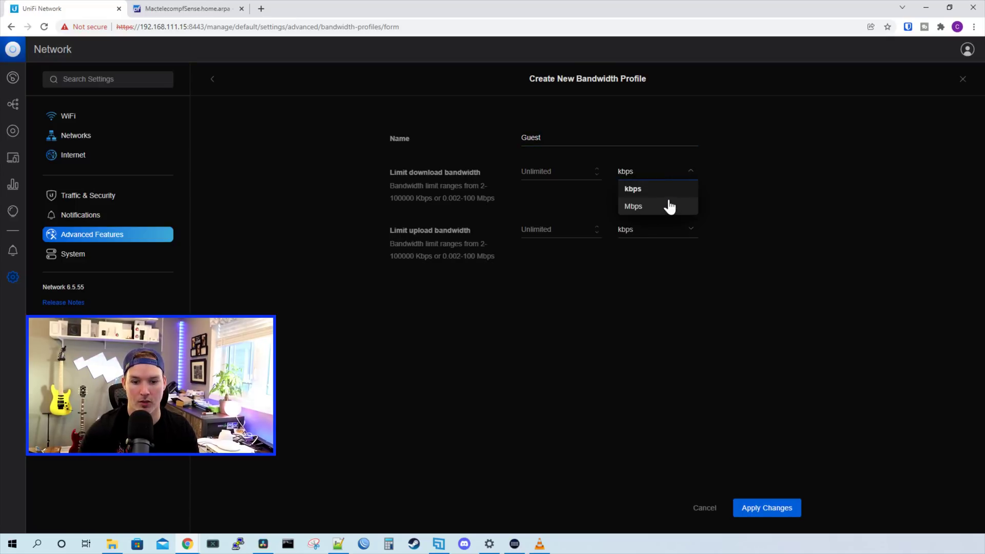
click(674, 206)
click(547, 166)
text(10)
Step: Set the Guest profile's upload limit to 5 Mbps and save it
click(649, 230)
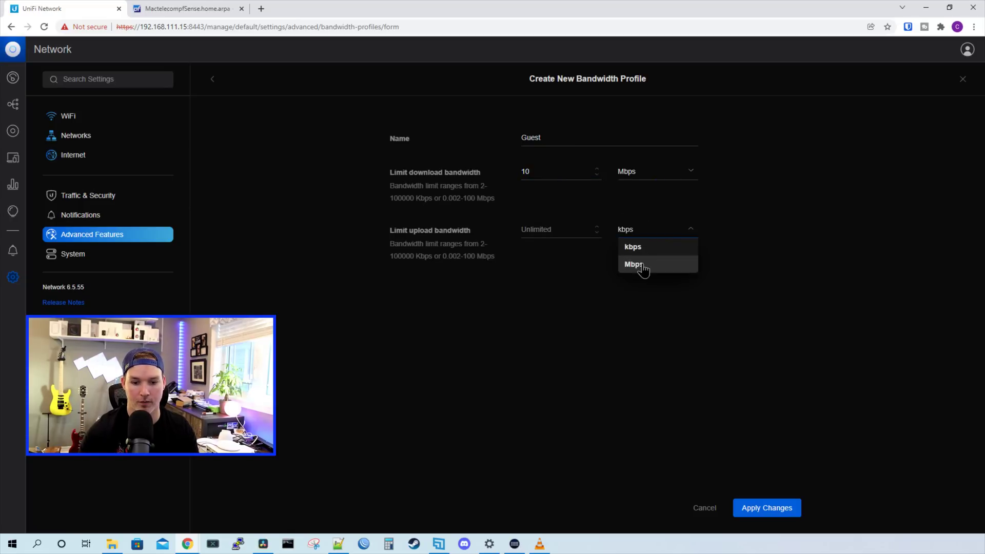
click(643, 264)
click(554, 229)
text(5)
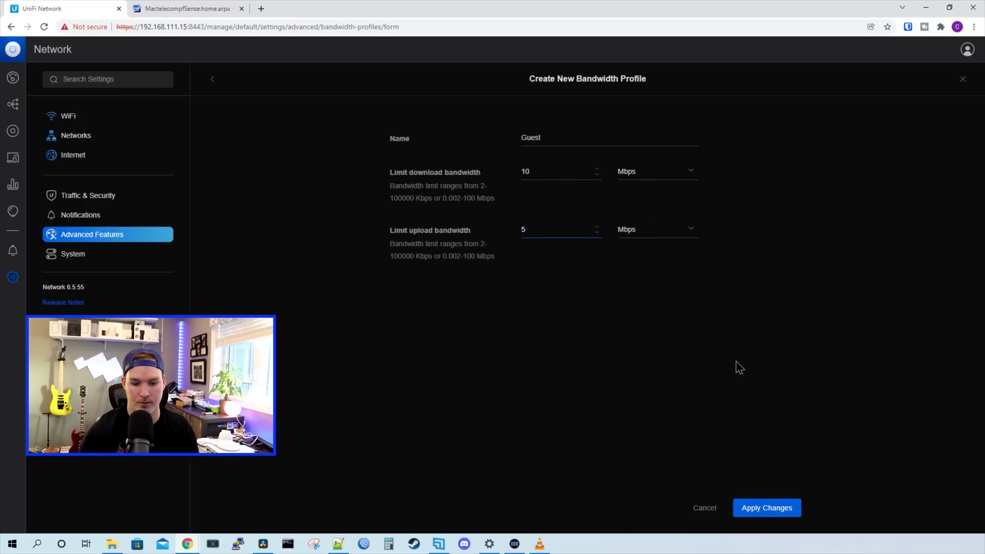
click(790, 509)
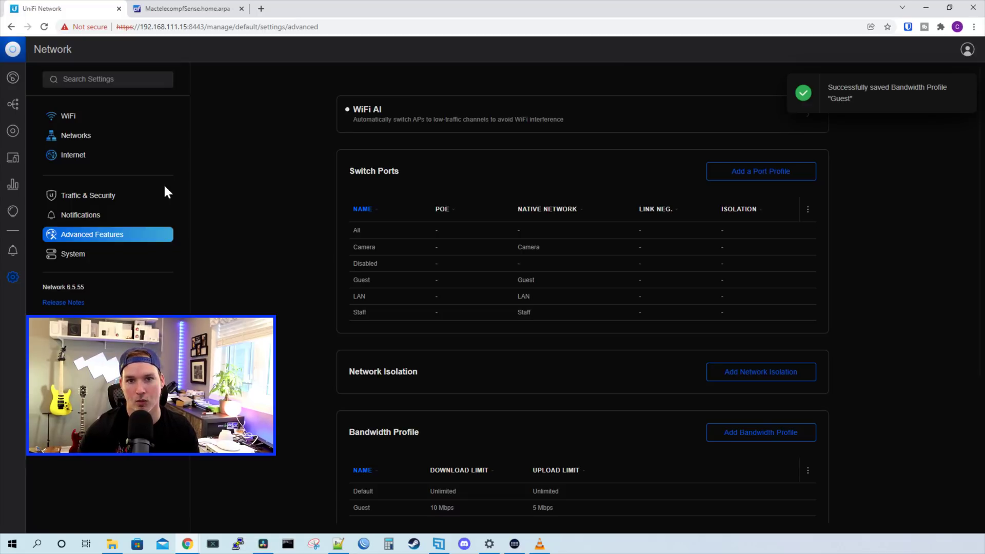
click(79, 118)
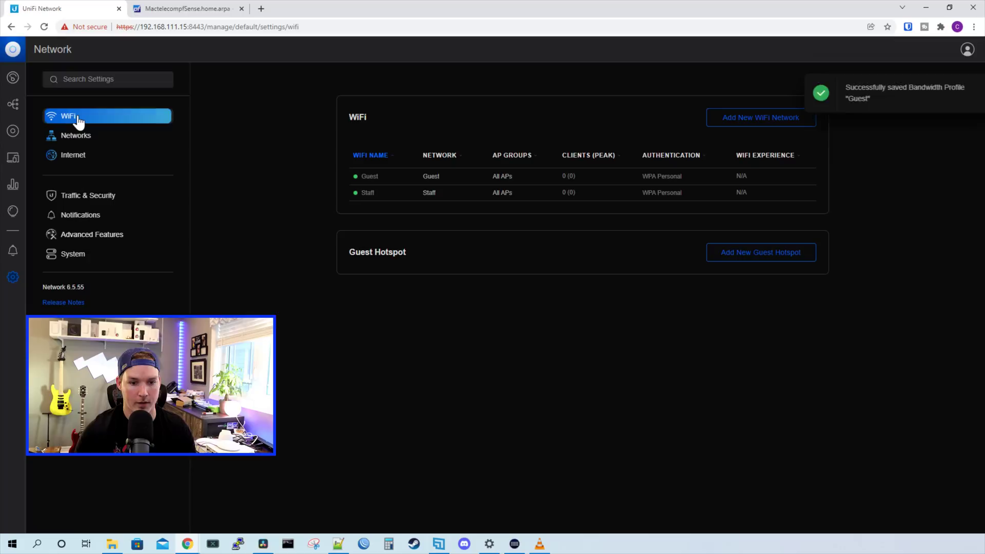
Step: Change the Guest WiFi's bandwidth profile from Default to Guest and apply
click(394, 180)
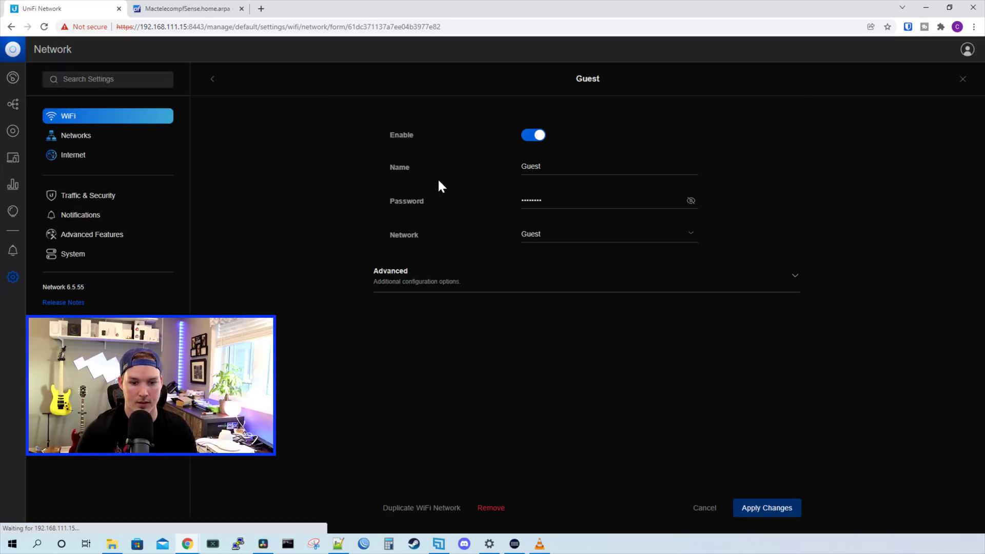
click(731, 289)
scroll(674, 292, down, 4)
scroll(673, 290, down, 3)
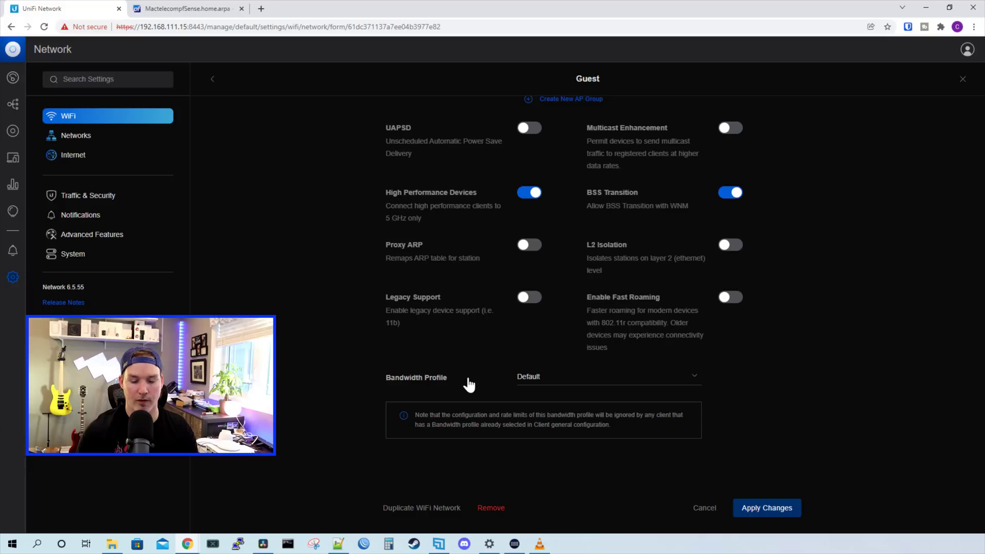
click(563, 378)
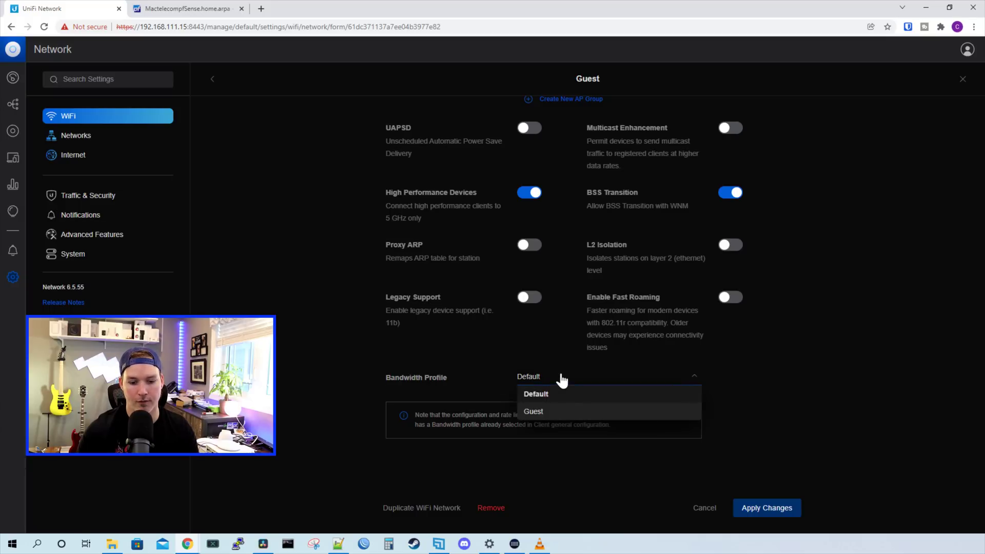
click(556, 413)
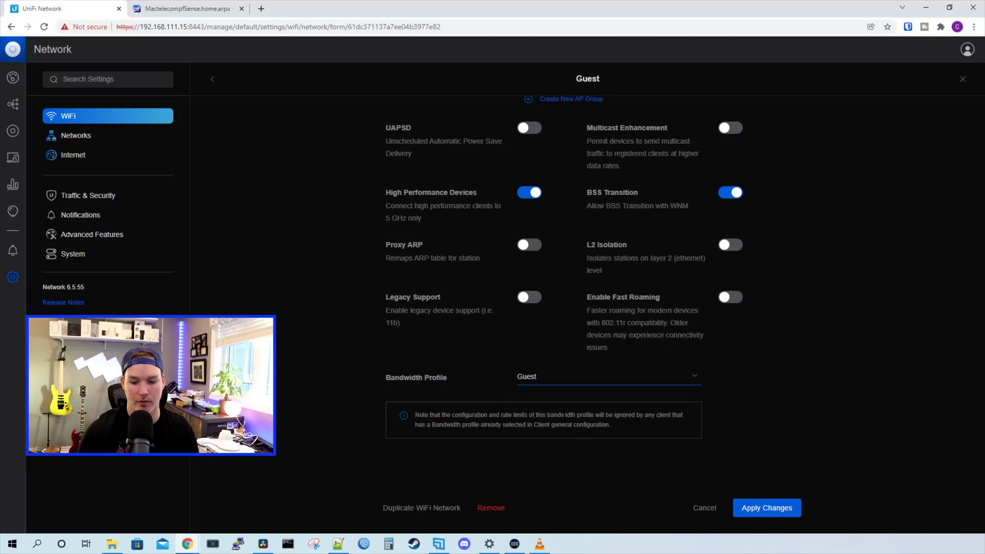
click(781, 509)
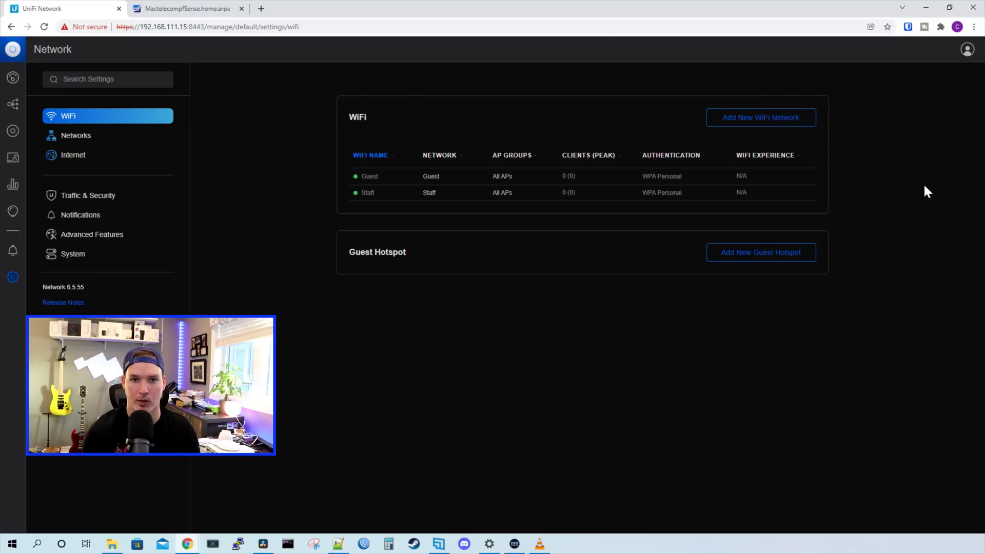
Step: Assign the Camera port profile to port 3 of the USW-Pro-24-PoE switch and apply it
click(14, 132)
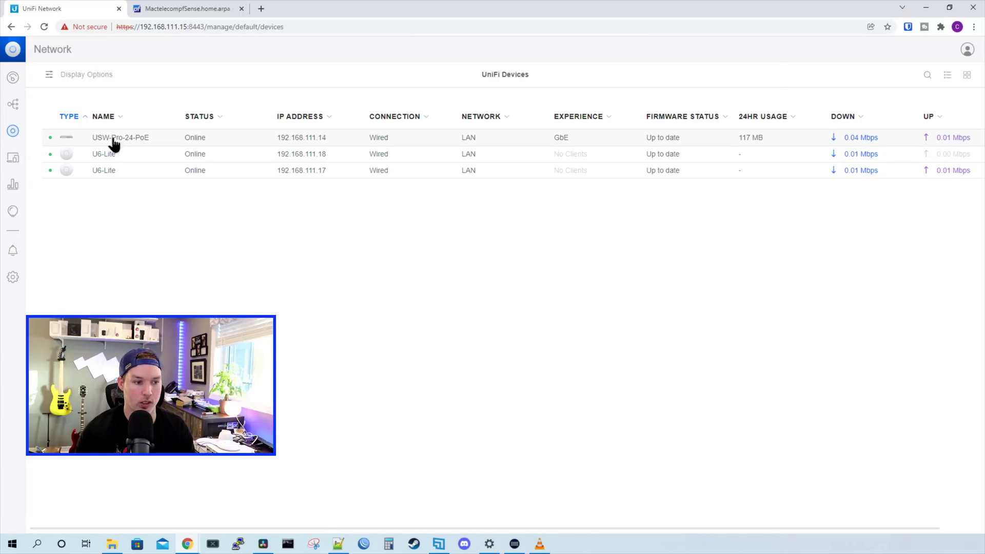
click(113, 139)
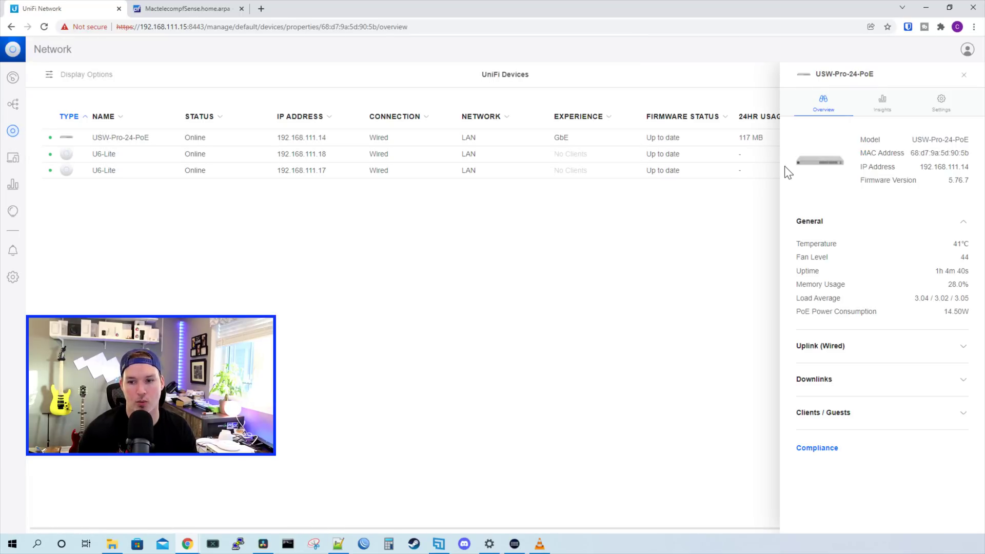
click(942, 105)
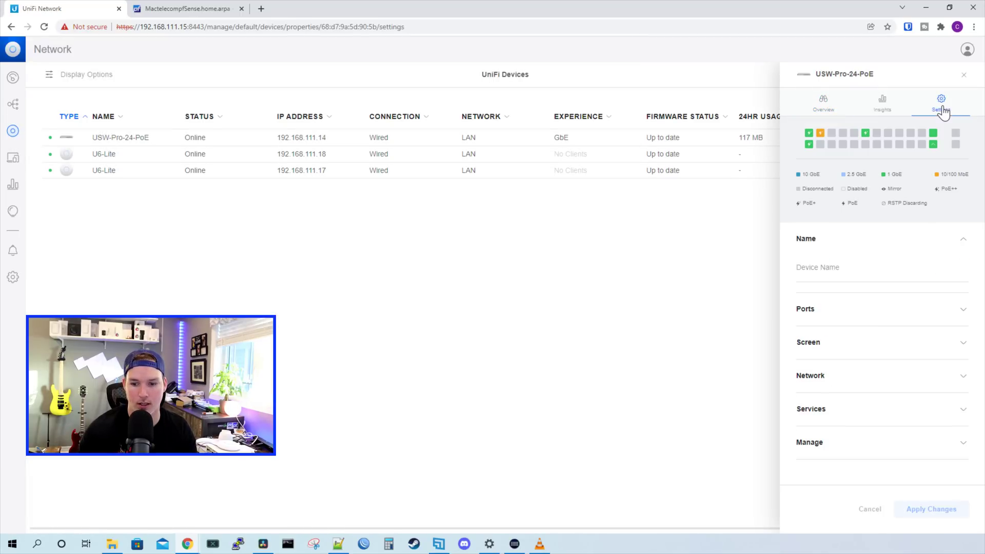
click(882, 313)
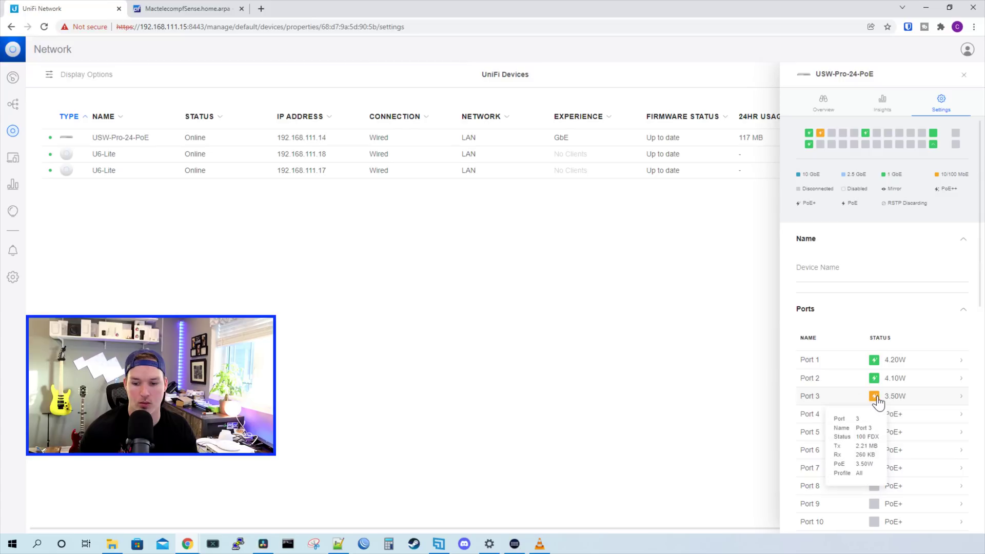
click(903, 401)
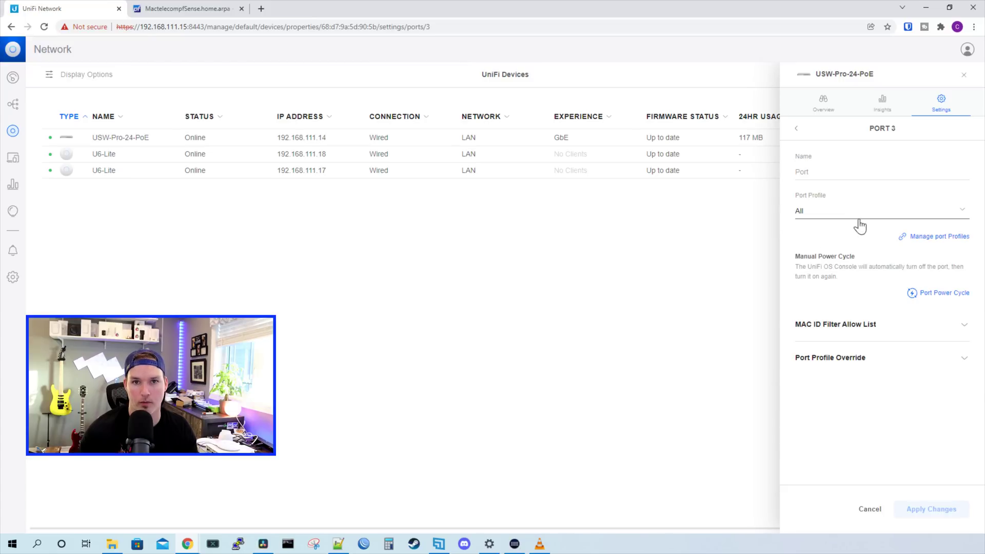
click(894, 216)
scroll(879, 244, down, 2)
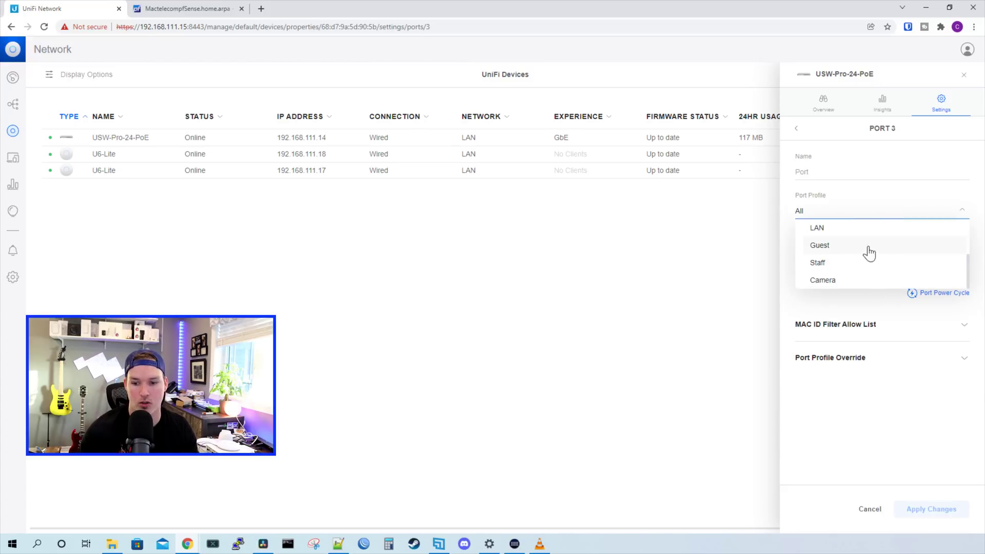
click(835, 280)
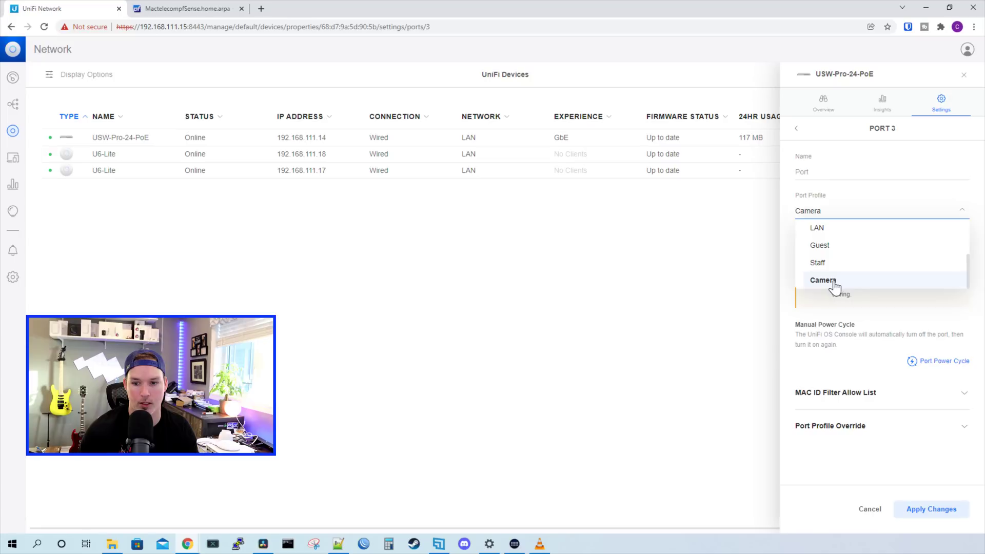
click(941, 510)
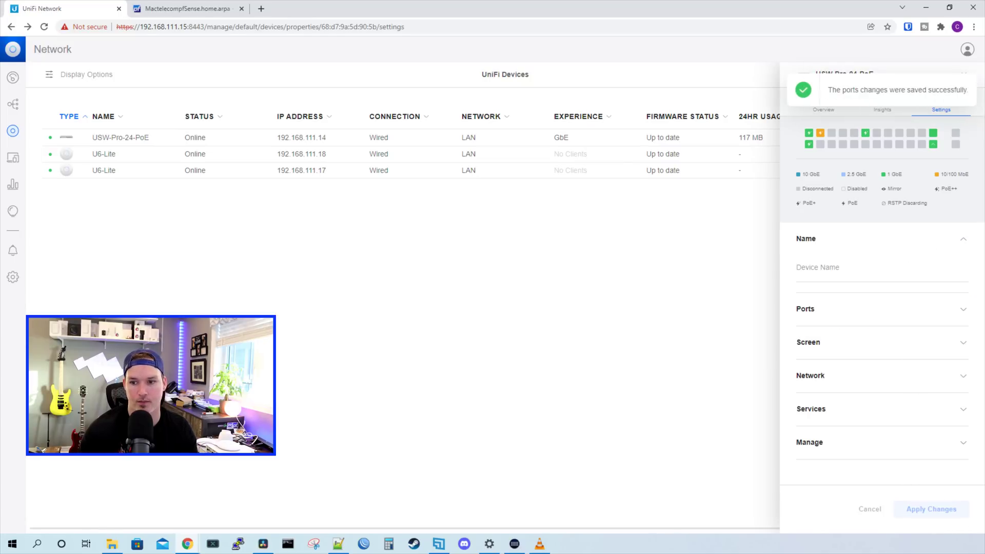
Step: Power cycle switch port 3 and confirm
mouse_move(889, 143)
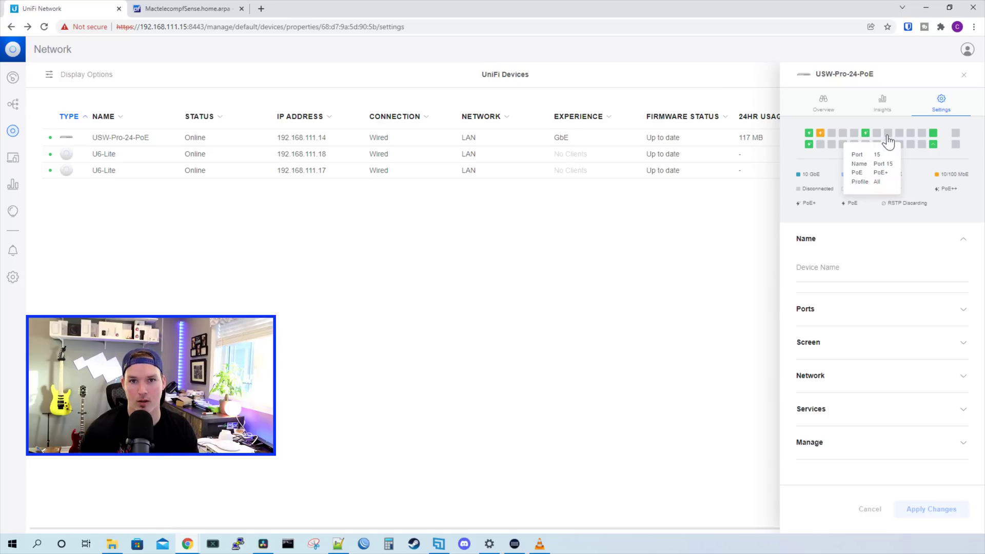
click(820, 134)
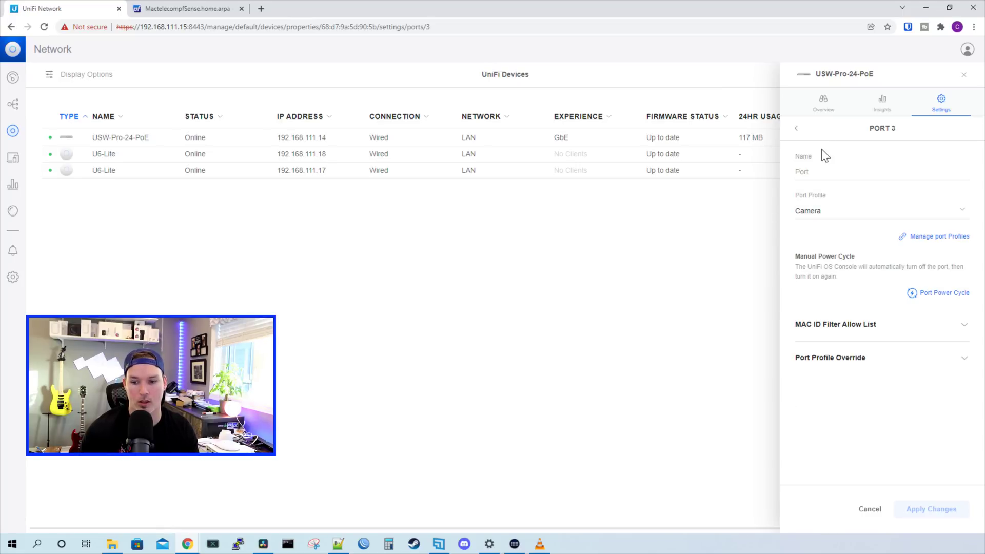
click(931, 294)
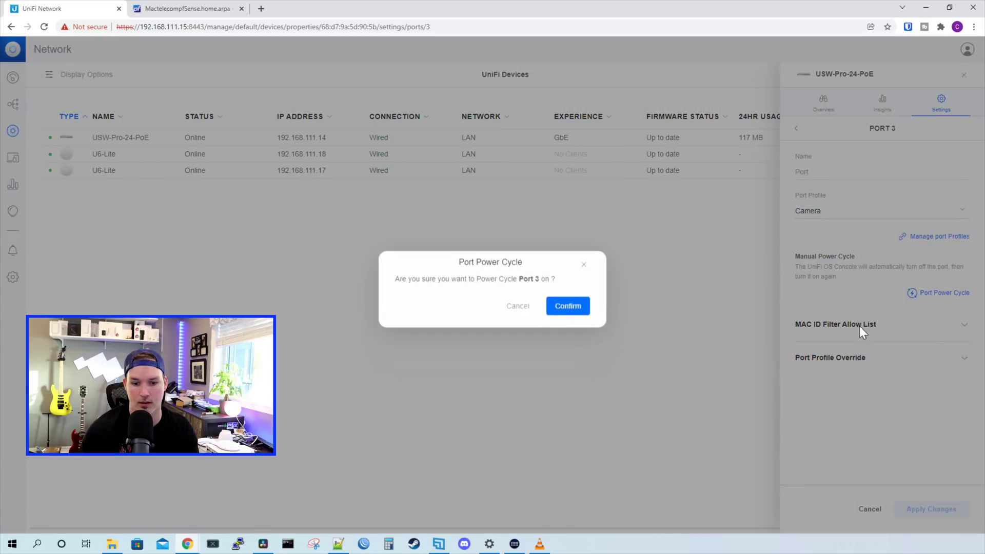
click(571, 307)
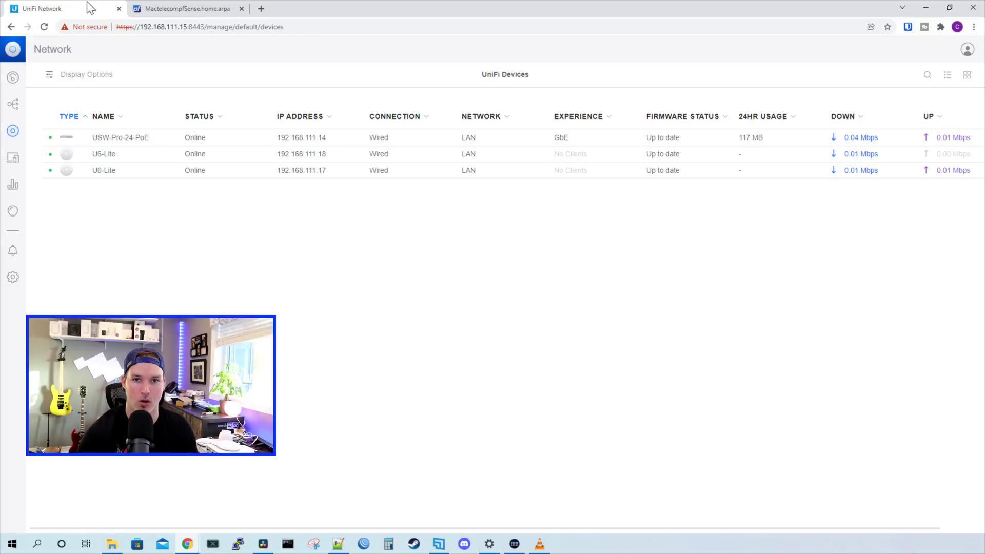
Step: In pfSense, go to Firewall > Rules and view the empty STAFF interface tab
click(182, 8)
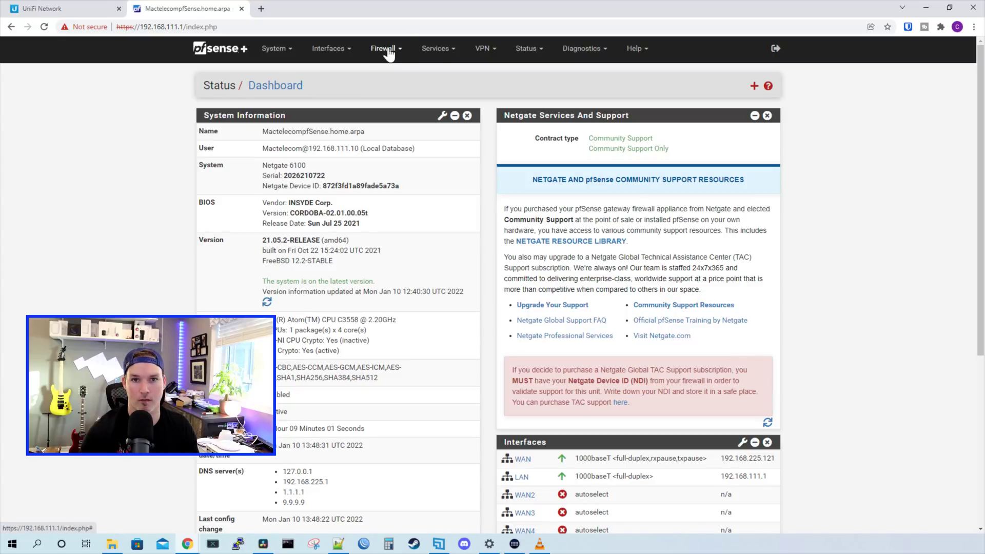
click(385, 49)
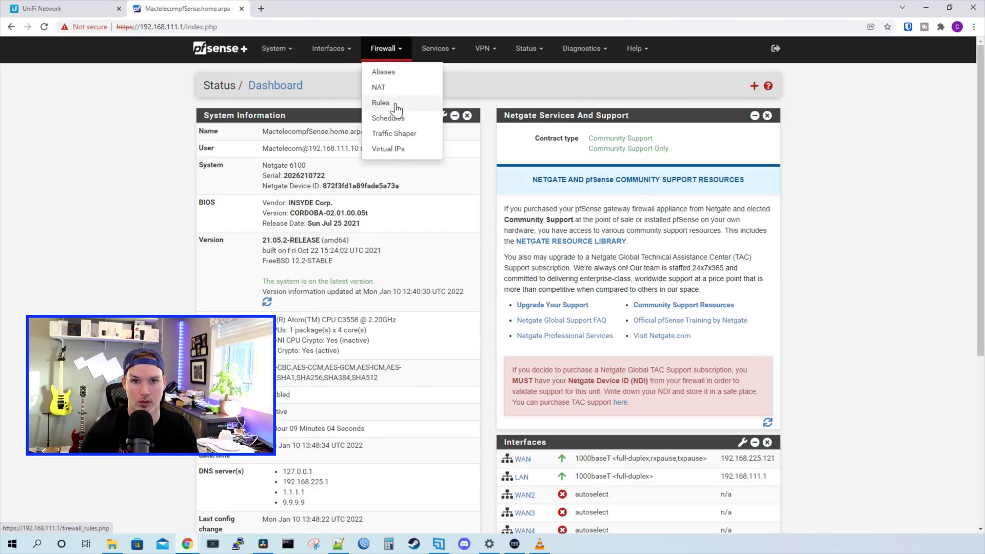
click(395, 103)
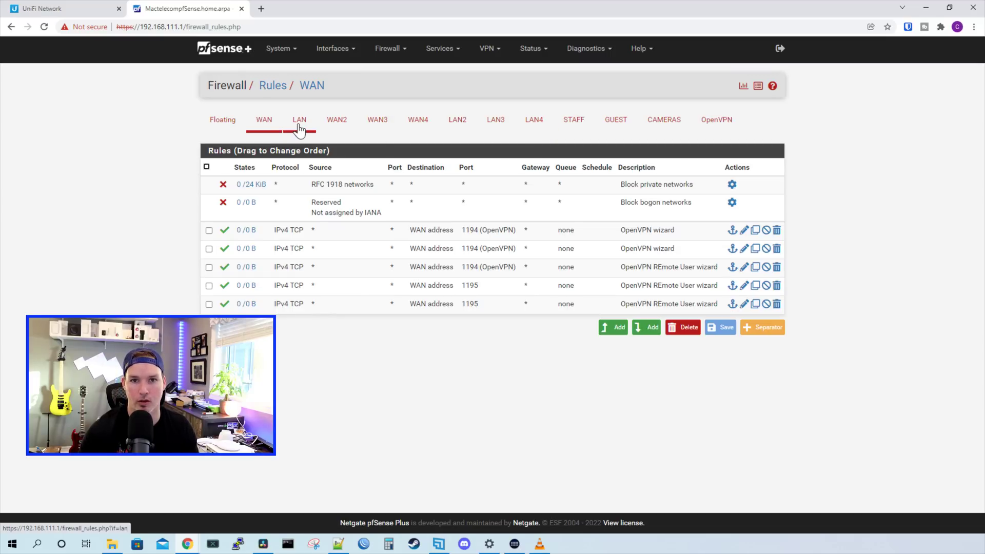
click(298, 126)
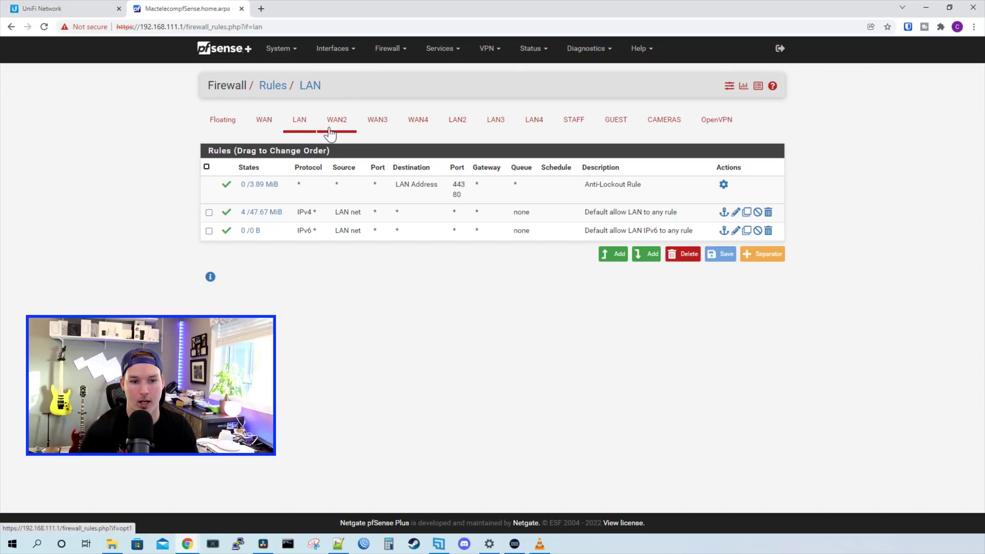
click(581, 127)
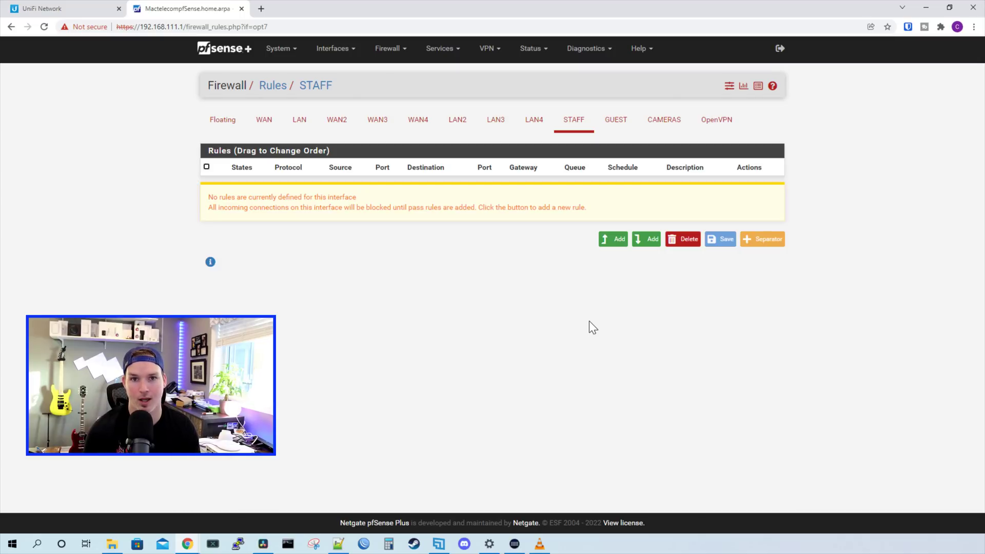
Step: Add a top STAFF pass rule matching any protocol, save it and apply the changes
click(614, 241)
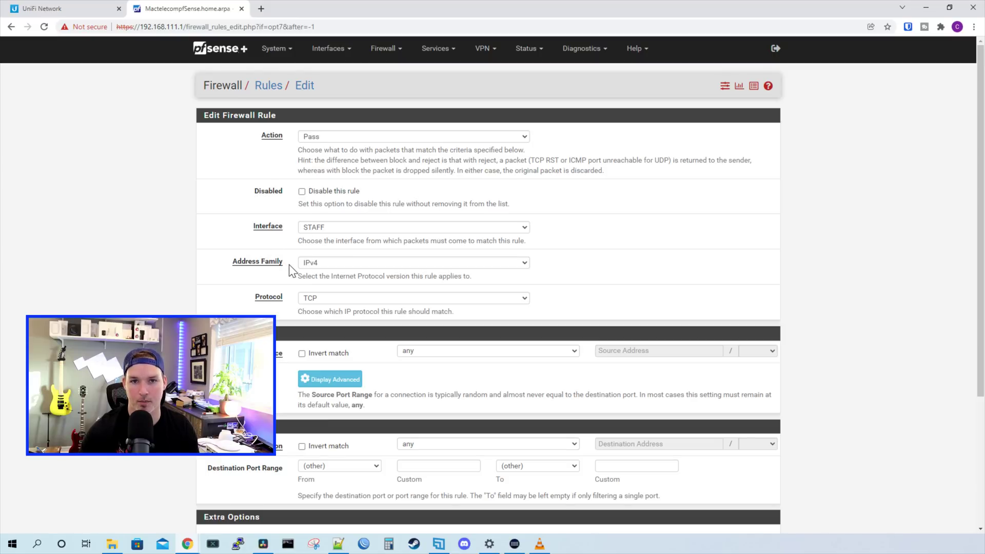
click(322, 300)
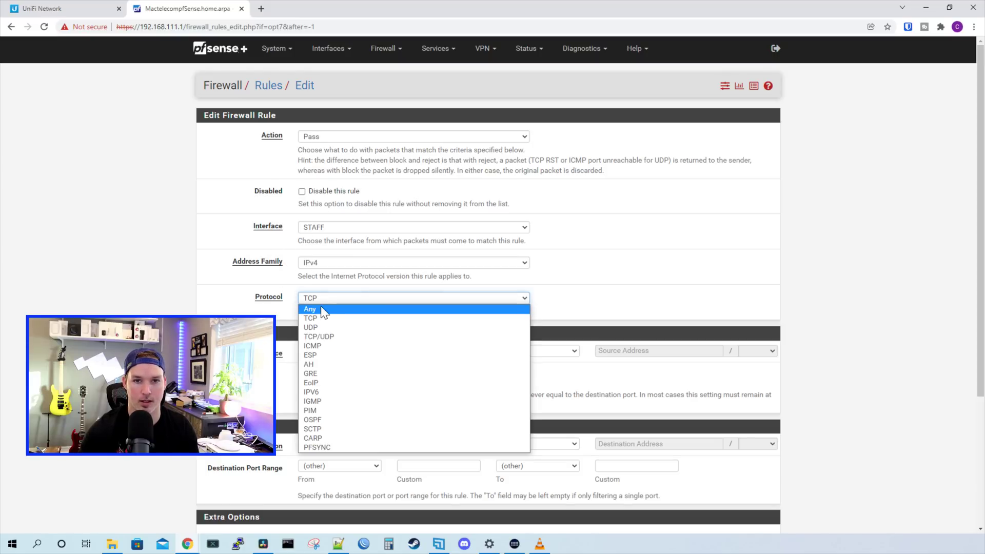
click(322, 310)
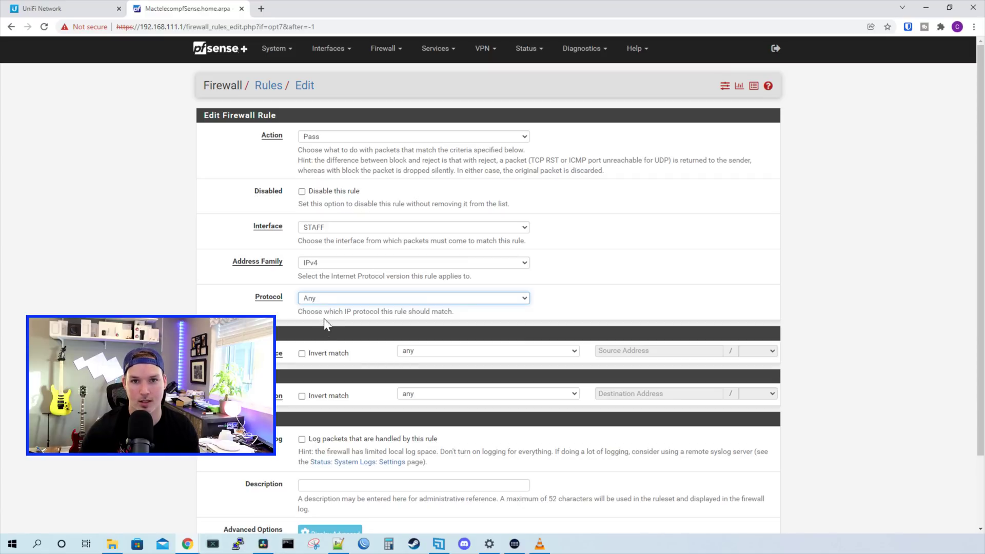
scroll(346, 333, down, 3)
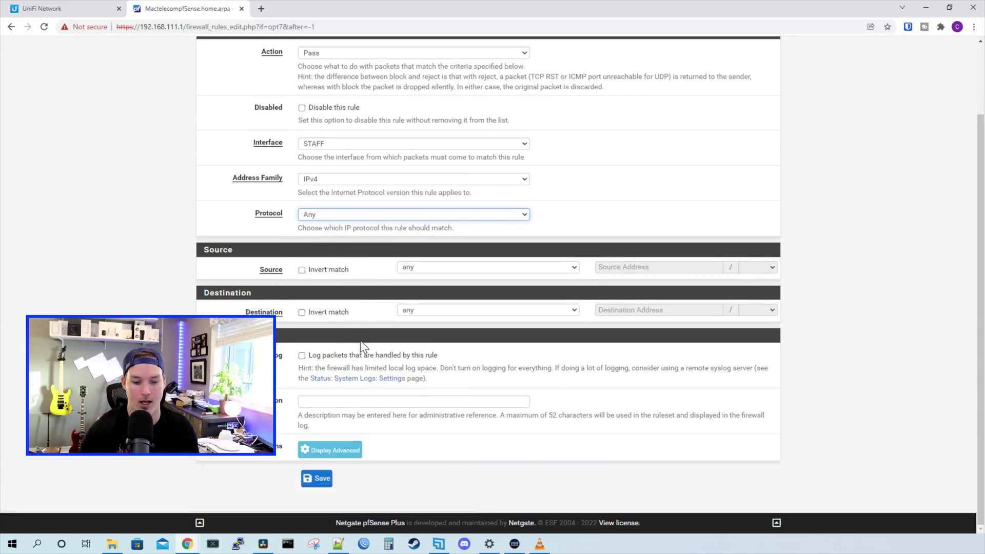
click(317, 479)
click(745, 126)
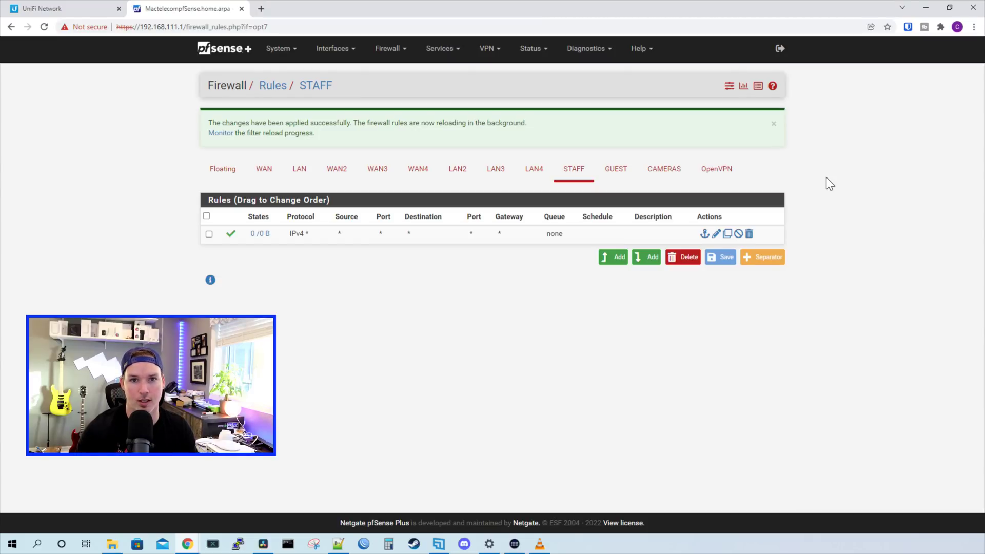
Step: Run ipconfig and check the IPv4 address 192.168.120.10 and gateway 192.168.120.1
key(alt+Tab)
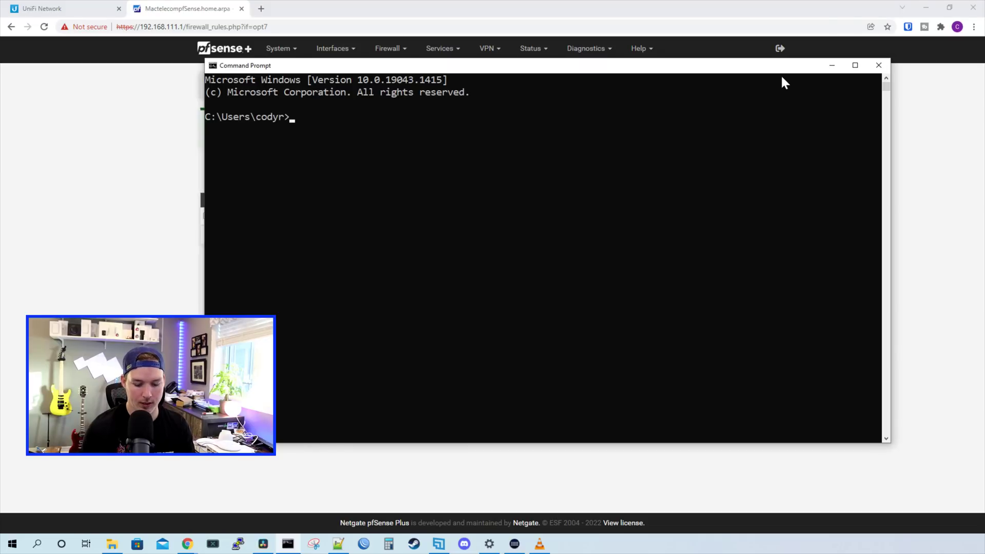
text(ipconfig)
key(Return)
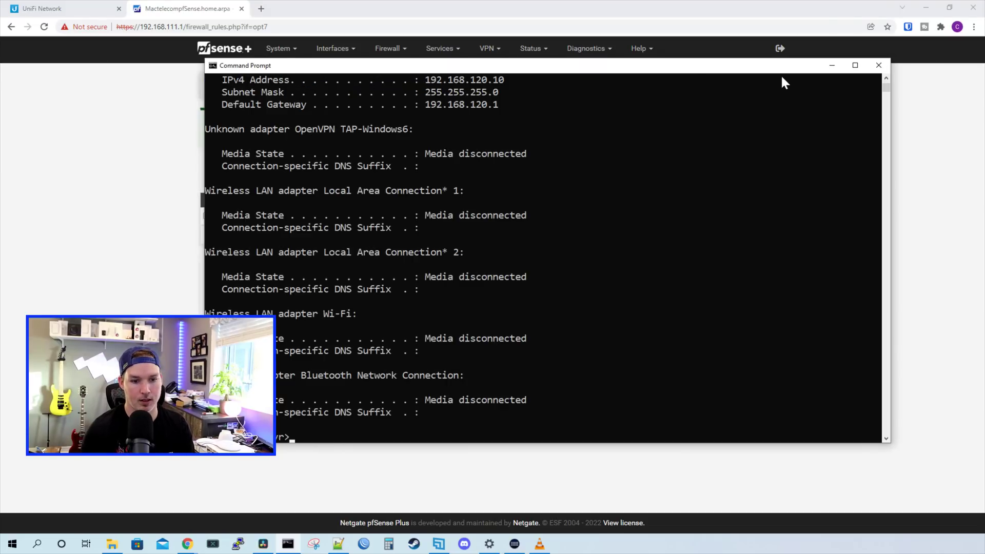
scroll(616, 138, up, 2)
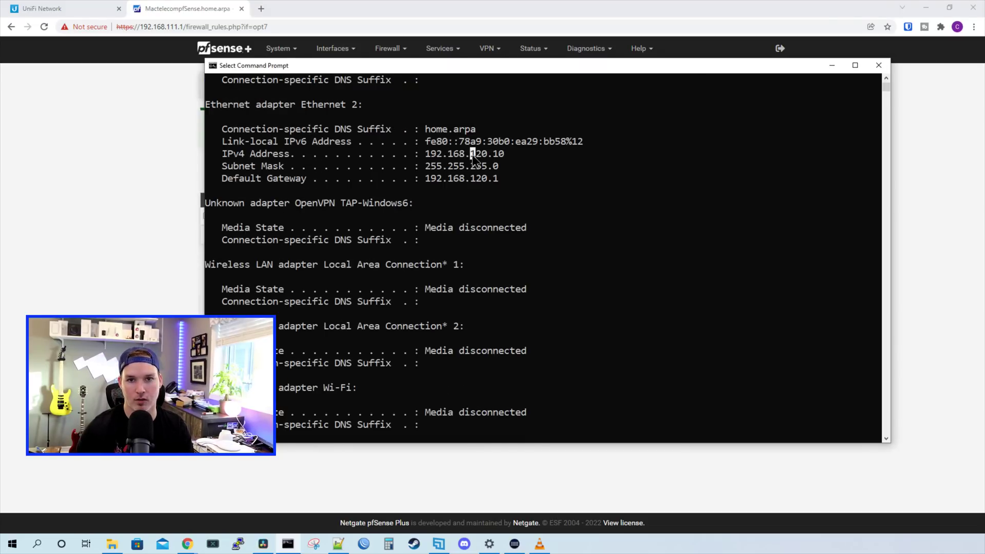
drag(470, 153, 533, 159)
scroll(528, 205, down, 5)
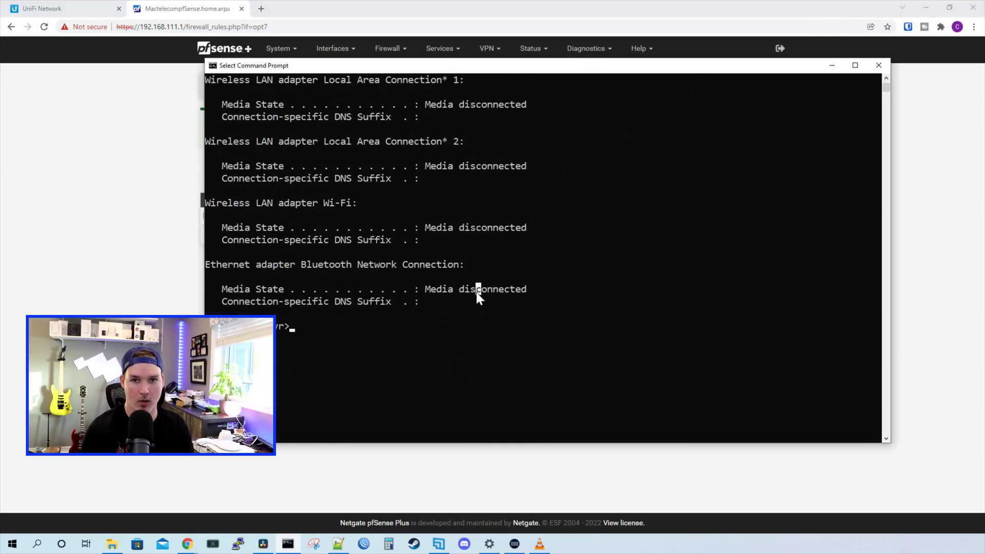
Step: Ping google.ca and stop the ping once replies come back
text(ping google.ca)
key(Return)
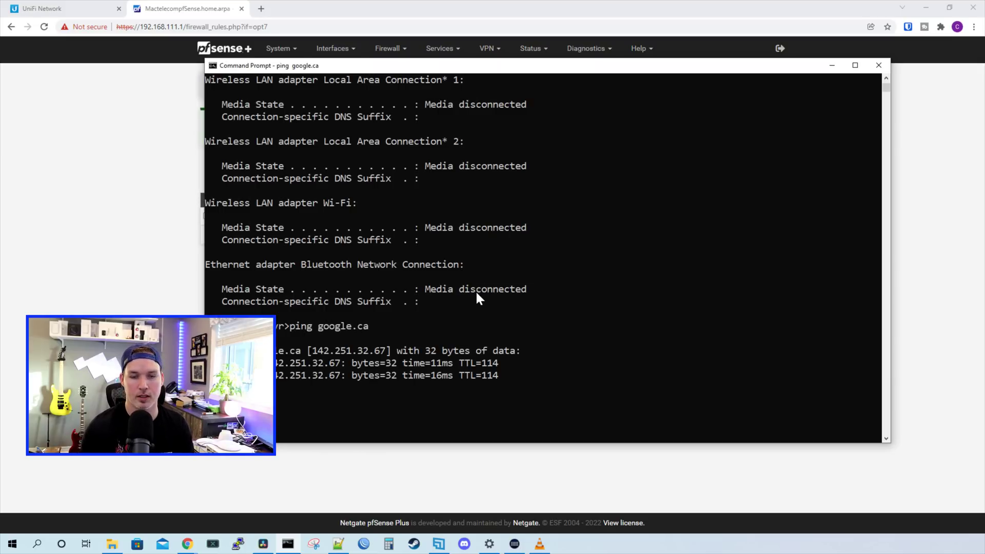
key(Return)
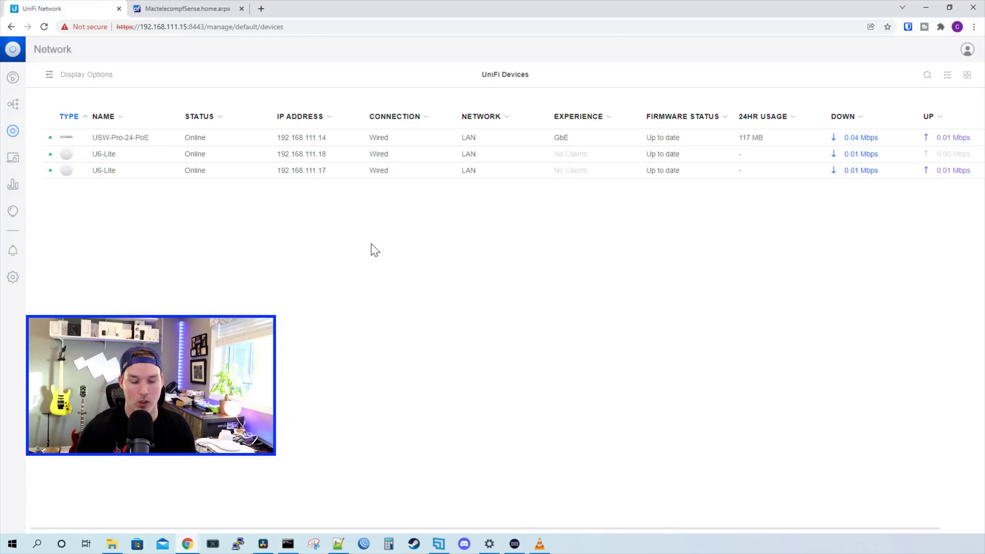
Step: Ping the switch at 192.168.111.14 from Command Prompt and get 4 replies
click(287, 544)
key(Return)
key(Return)
key(Return)
key(Return)
key(Return)
key(Return)
key(Return)
key(Return)
key(Return)
key(Return)
key(Return)
key(Return)
key(Return)
text(ping )
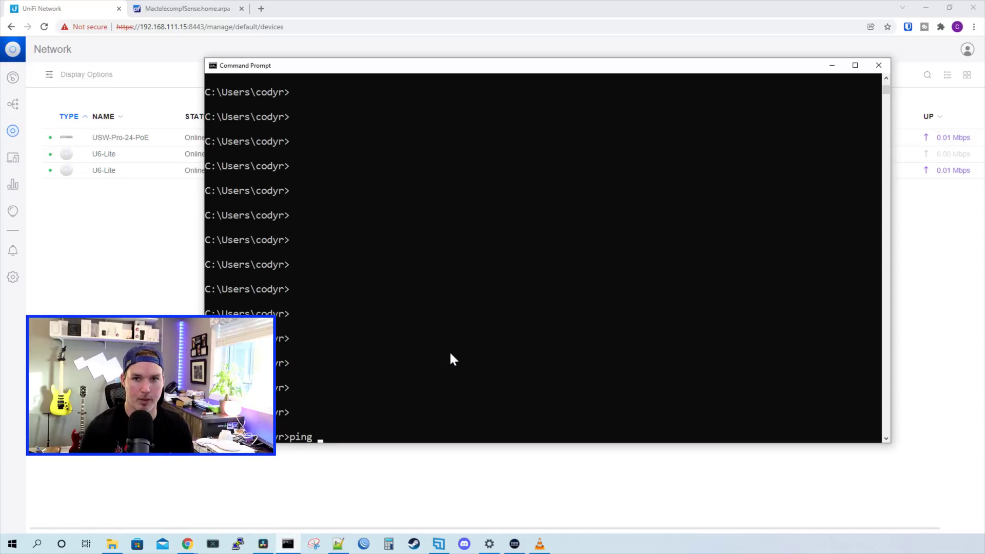
text(192.168.111.14)
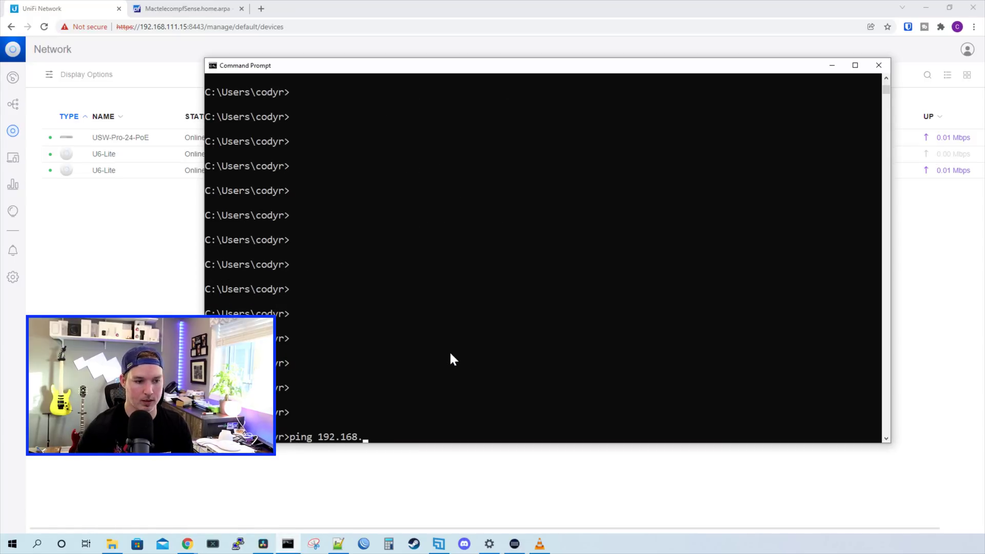
key(Return)
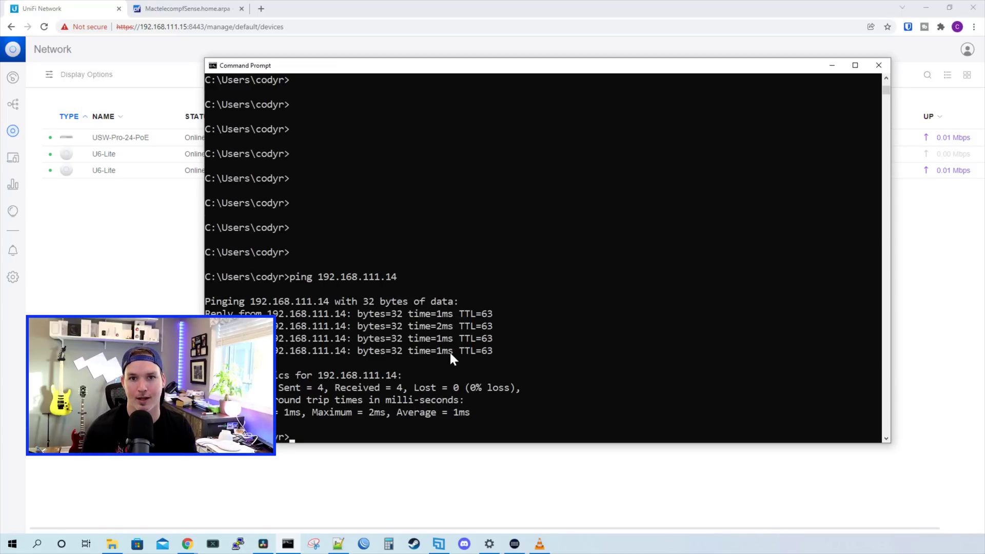
key(alt+Tab)
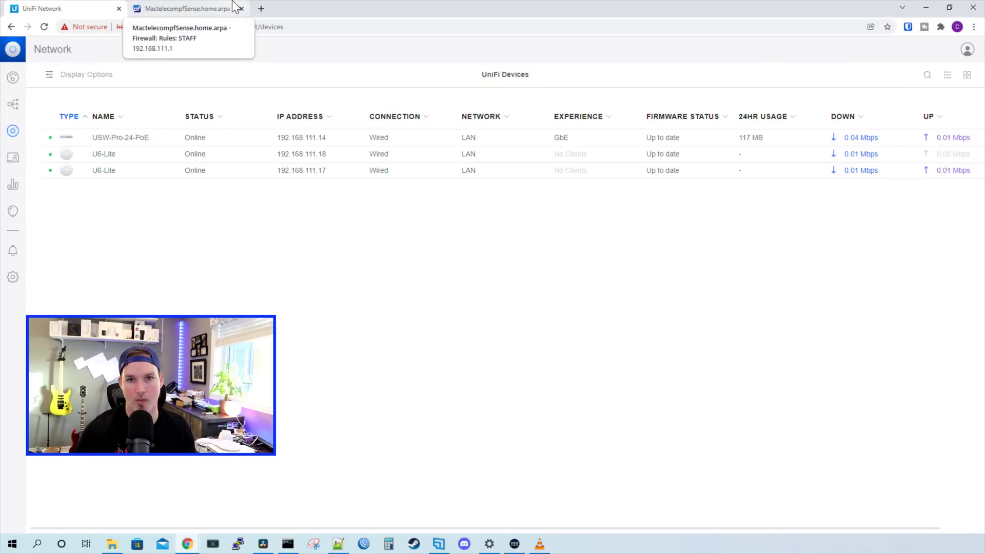
Step: Create a new Network(s) alias named RFC1918 with description RFC1918
click(235, 7)
click(395, 50)
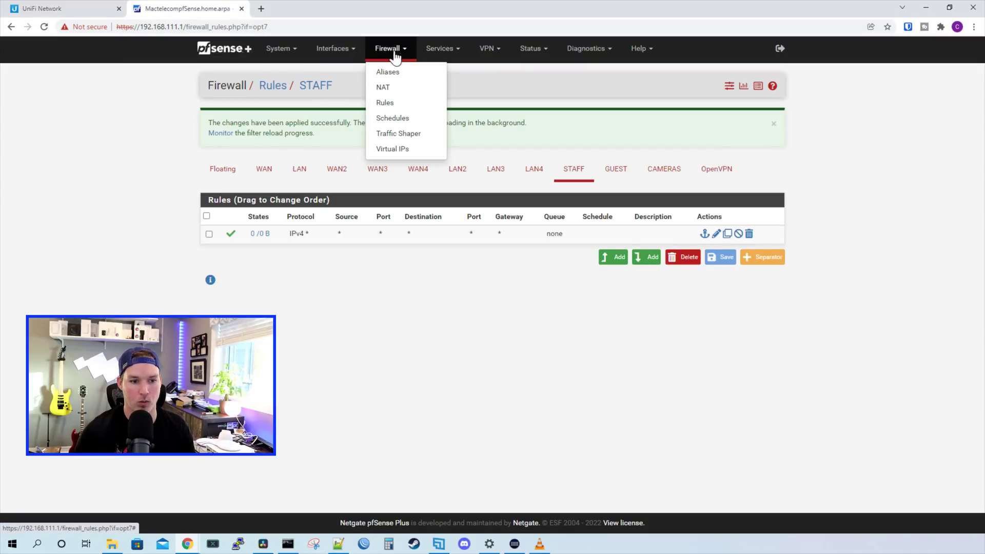
click(400, 75)
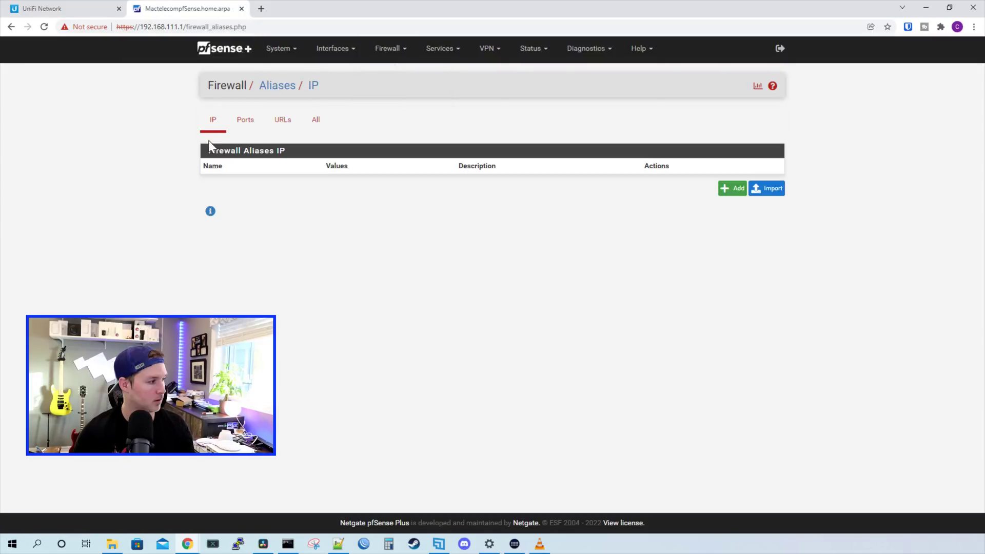
click(731, 189)
text(RFC1918)
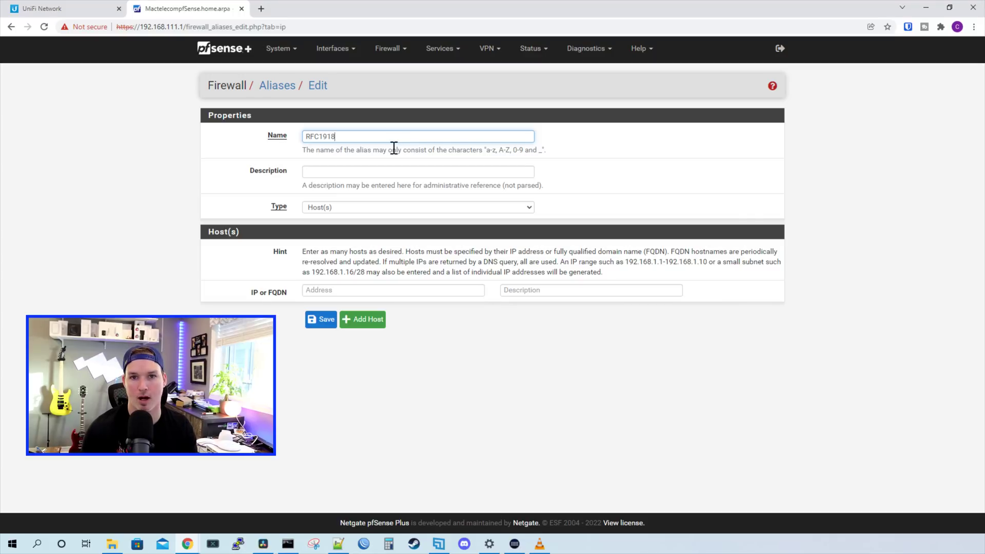
drag(354, 135, 316, 165)
key(ctrl+c)
click(316, 169)
key(ctrl+v)
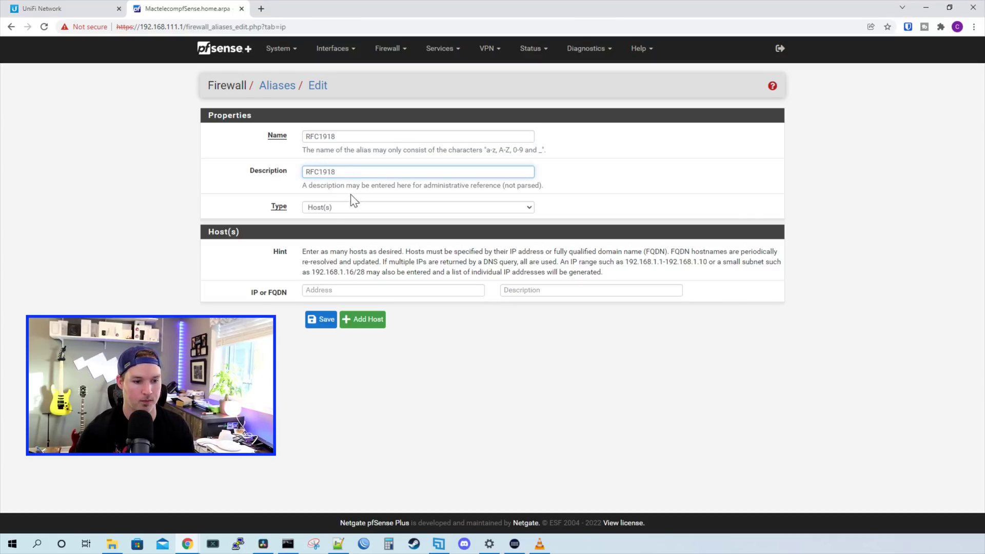
click(339, 211)
click(335, 226)
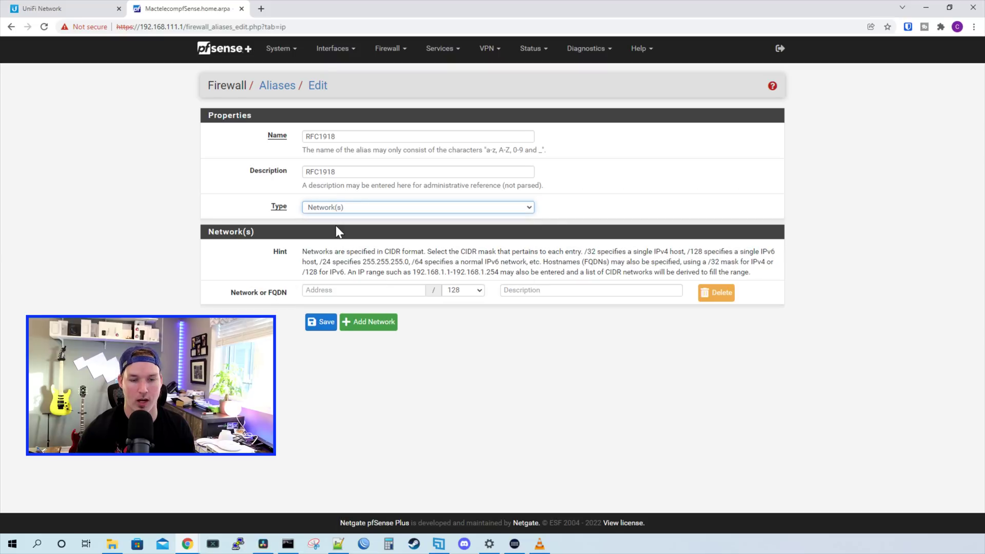
Step: Add networks 192.168.0.0/16 and 172.16.0.0/12 to the alias
click(328, 291)
text(1)
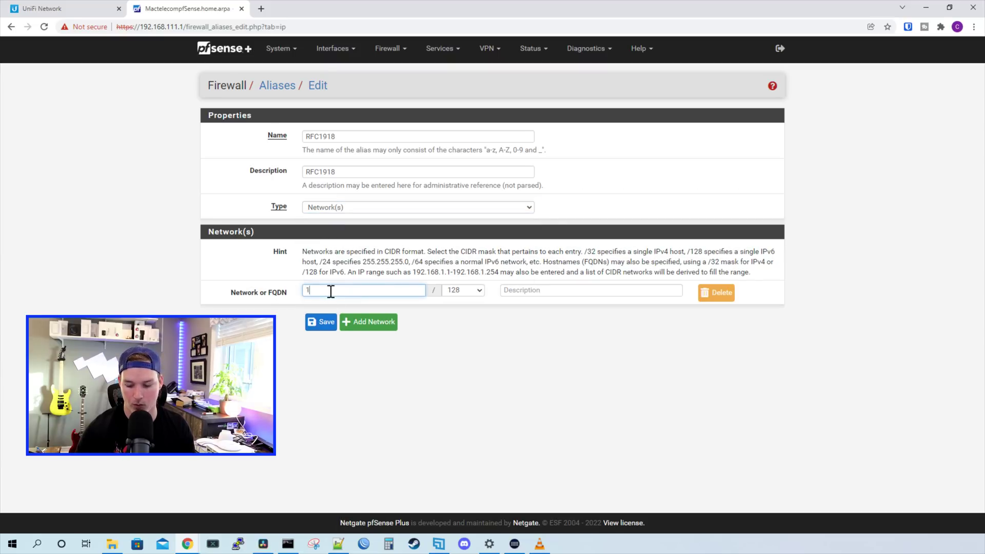
text(92.168.0.0)
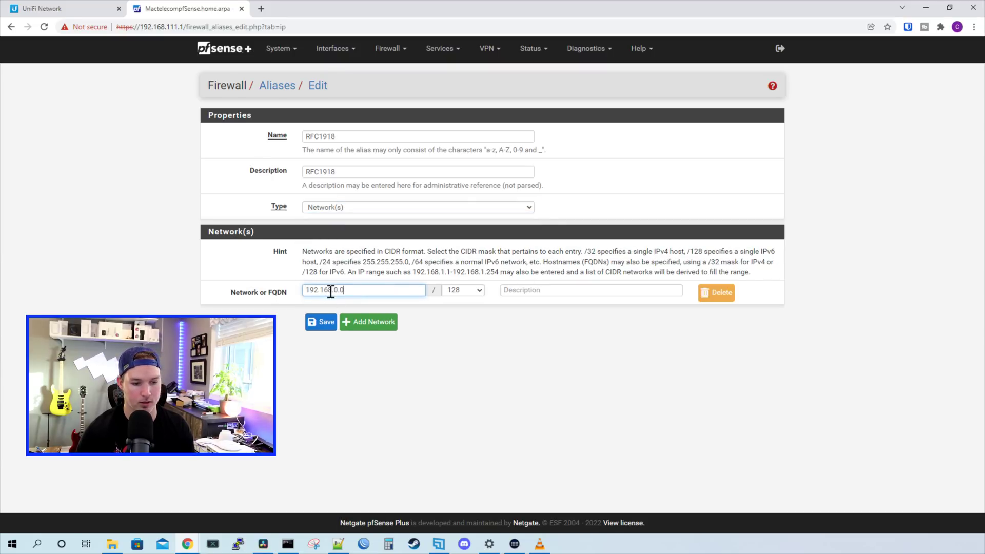
click(464, 291)
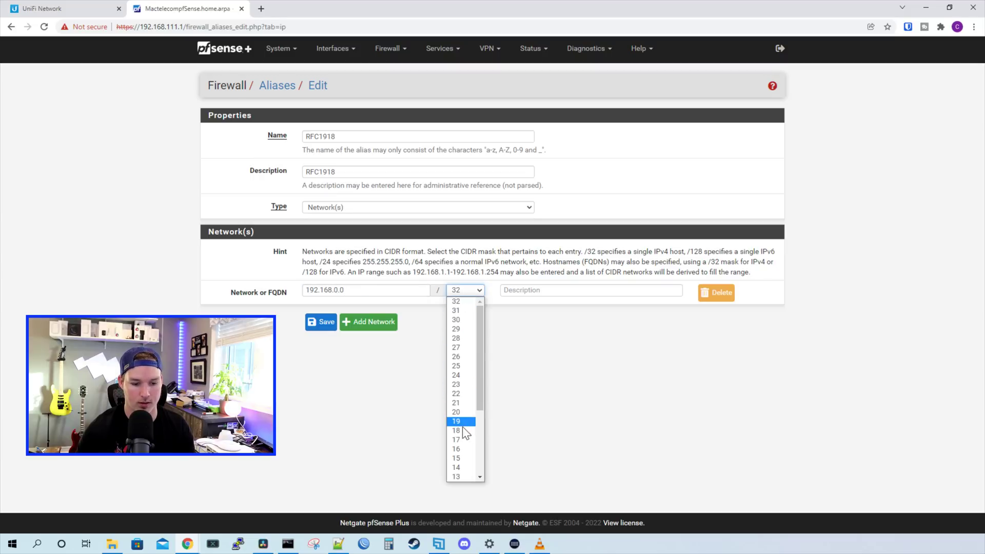
click(461, 447)
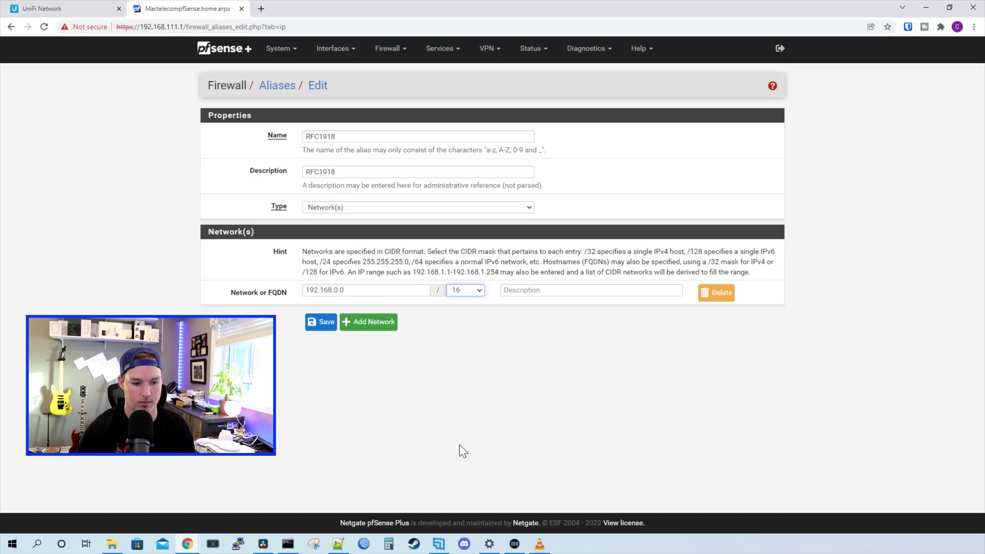
click(389, 328)
click(351, 314)
text(172.16)
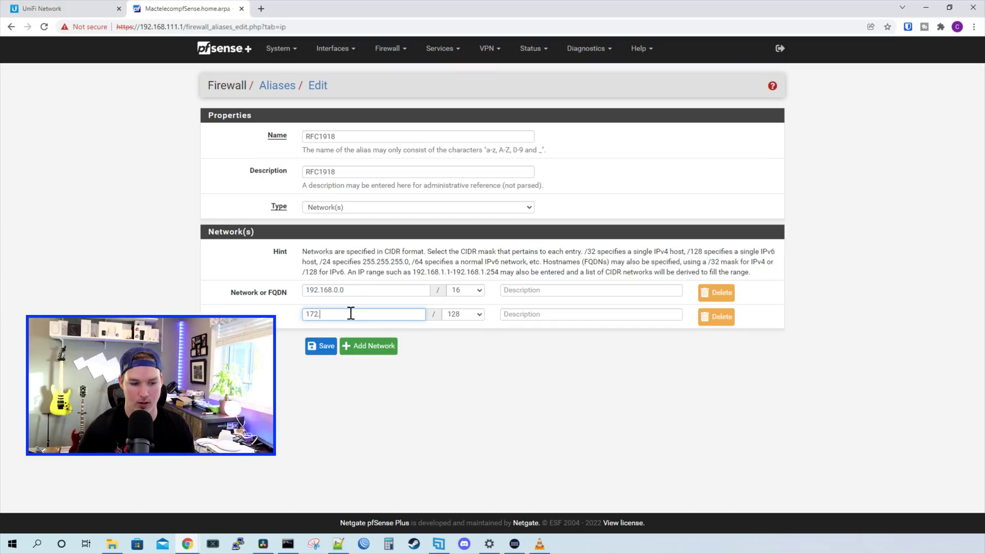
text(.0.0)
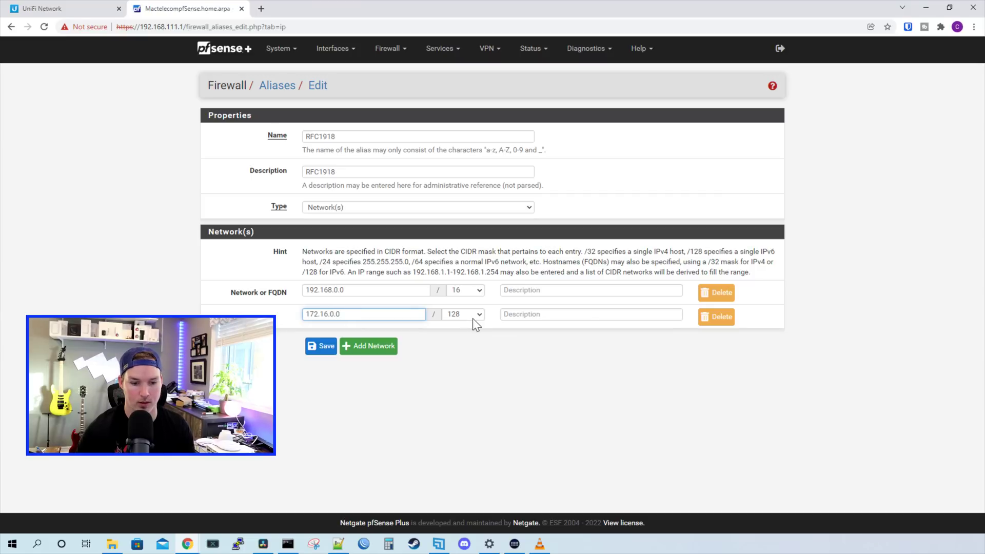
click(472, 315)
scroll(462, 467, down, 2)
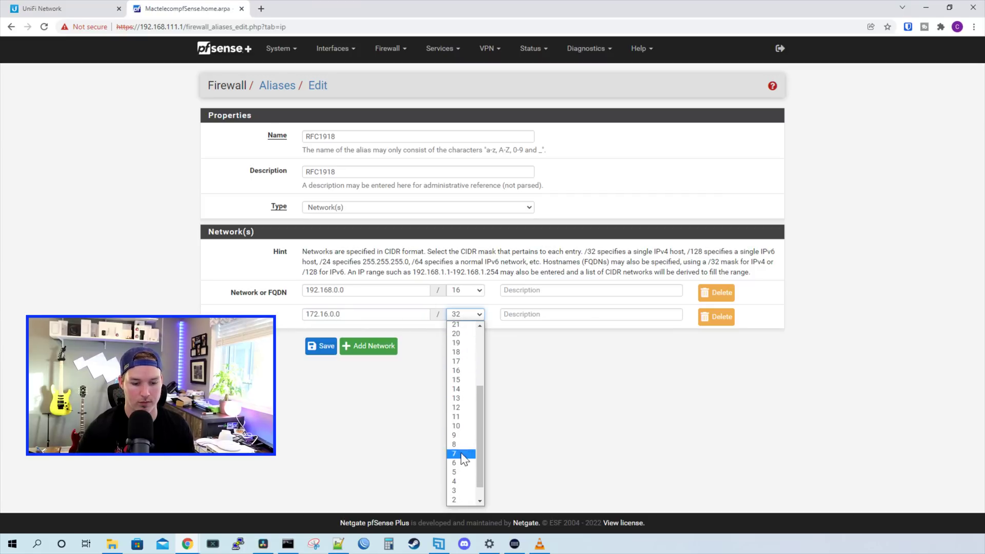
click(459, 409)
Step: Add a third network 10.0.0.0 with mask /8
click(382, 358)
click(345, 337)
text(100)
key(BackSpace)
text(.)
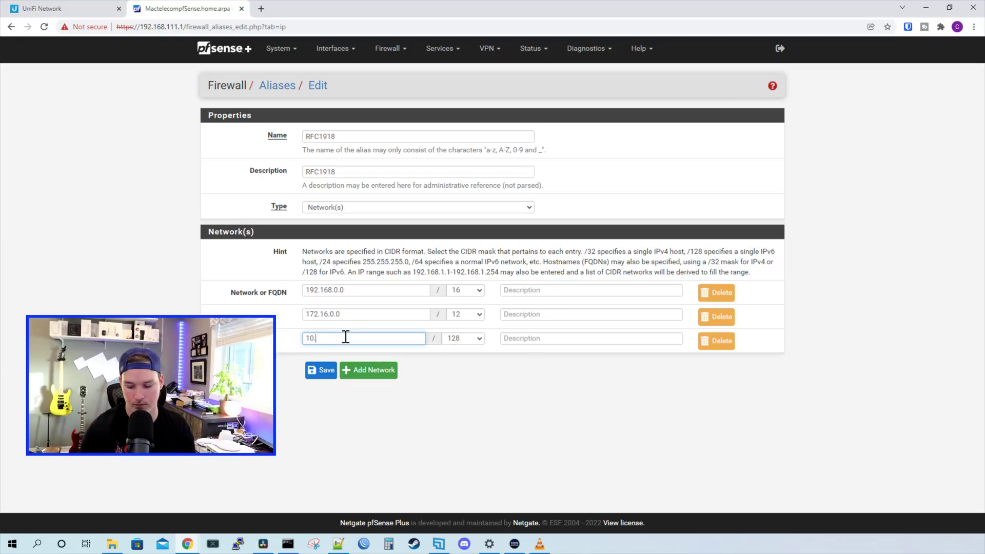
text(0.0.0)
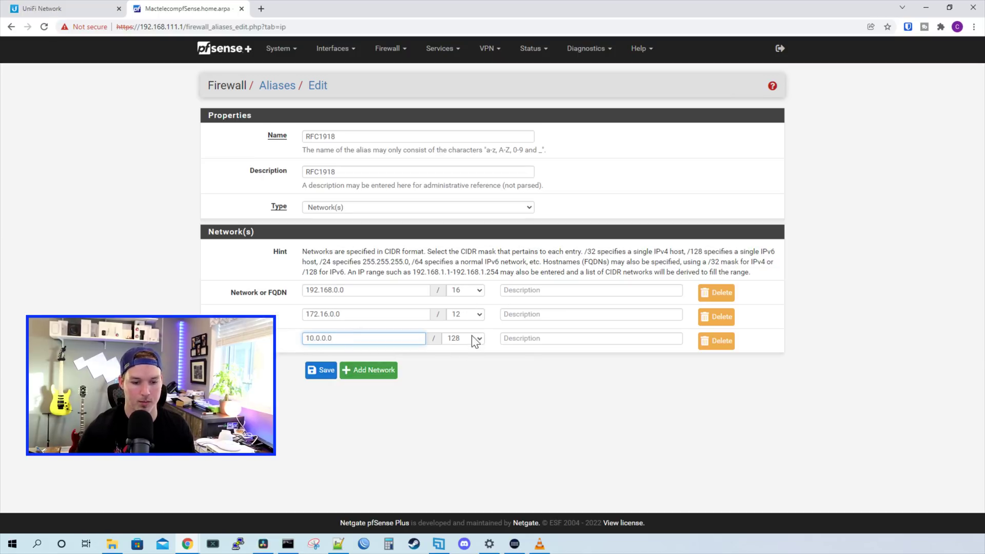
click(472, 340)
scroll(471, 452, down, 3)
click(469, 442)
click(472, 340)
scroll(464, 472, up, 1)
scroll(463, 471, down, 3)
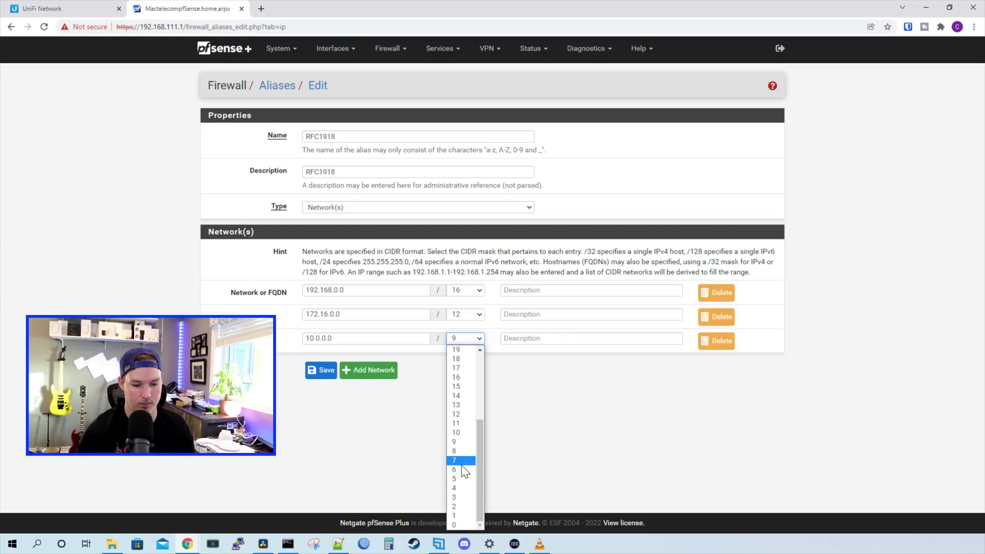
click(463, 467)
Step: Save the RFC1918 alias, apply the changes and reopen it to verify
click(321, 370)
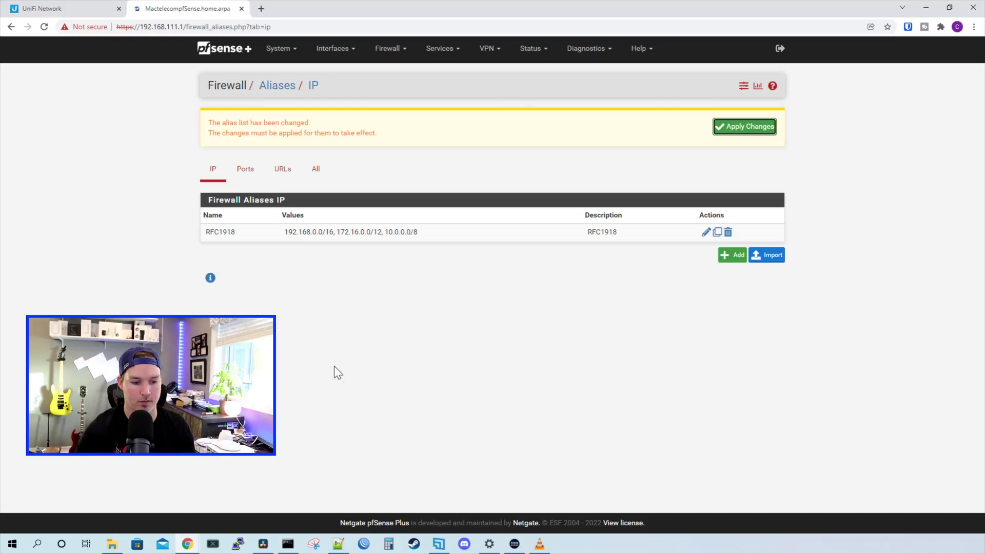
click(744, 126)
click(706, 231)
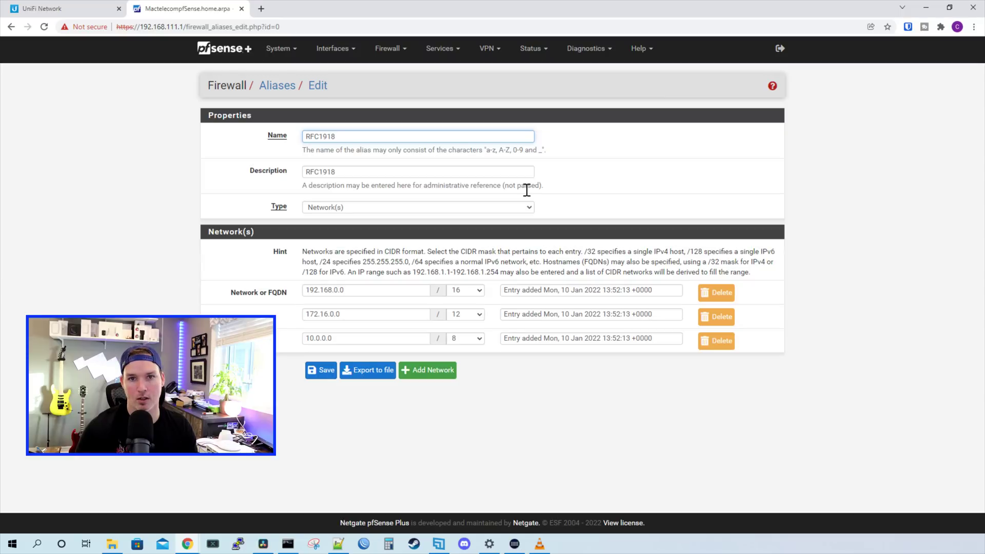
Step: Start a new top rule on the STAFF interface with action Block and protocol Any
click(404, 57)
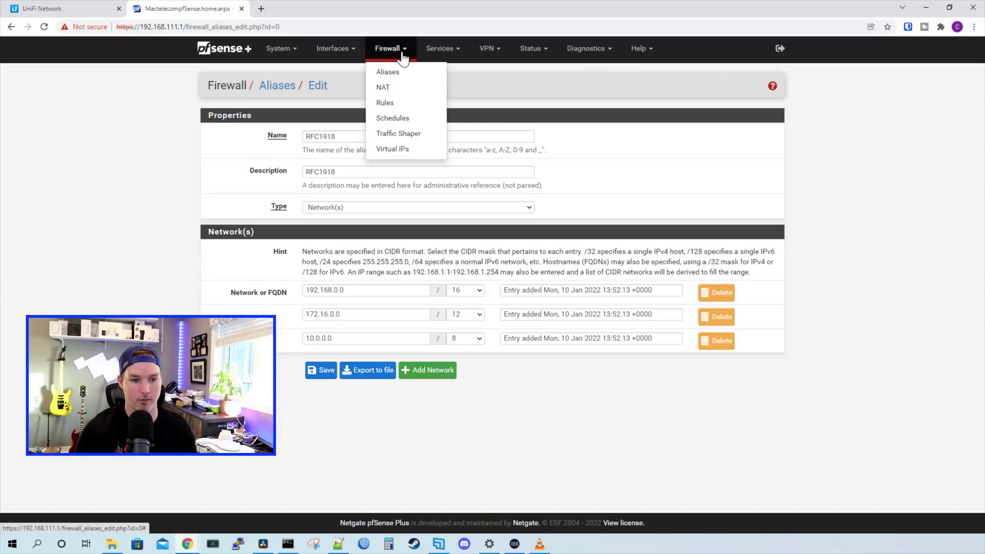
click(399, 102)
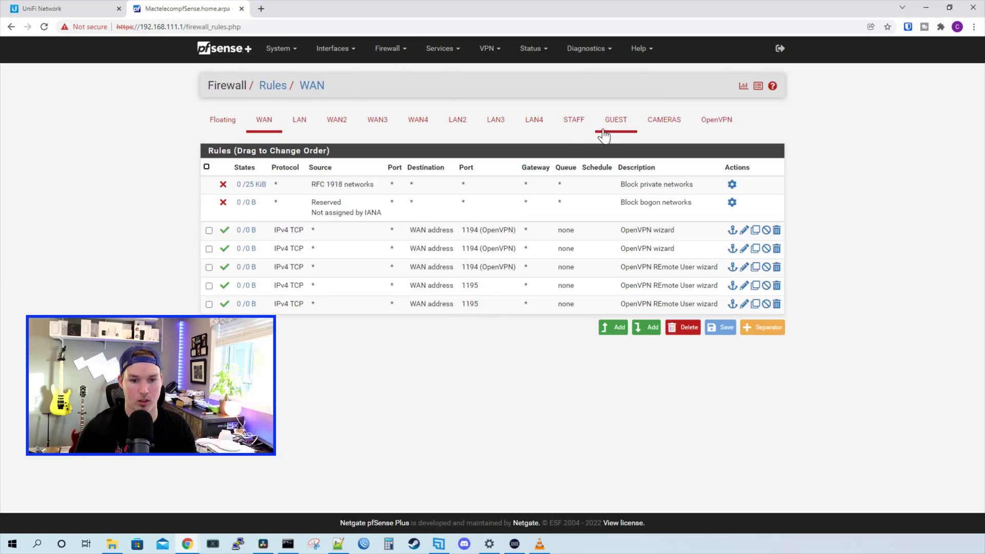
click(583, 127)
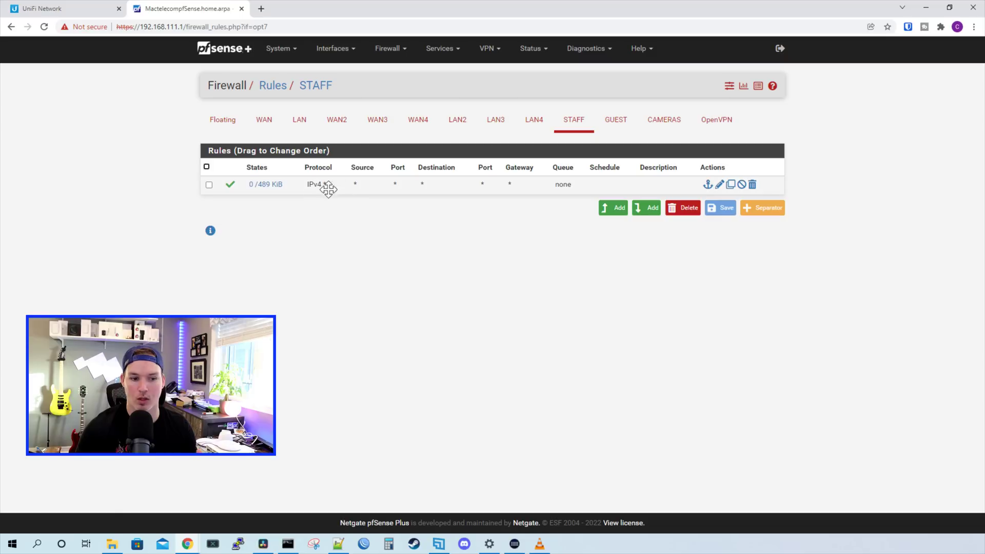
click(607, 214)
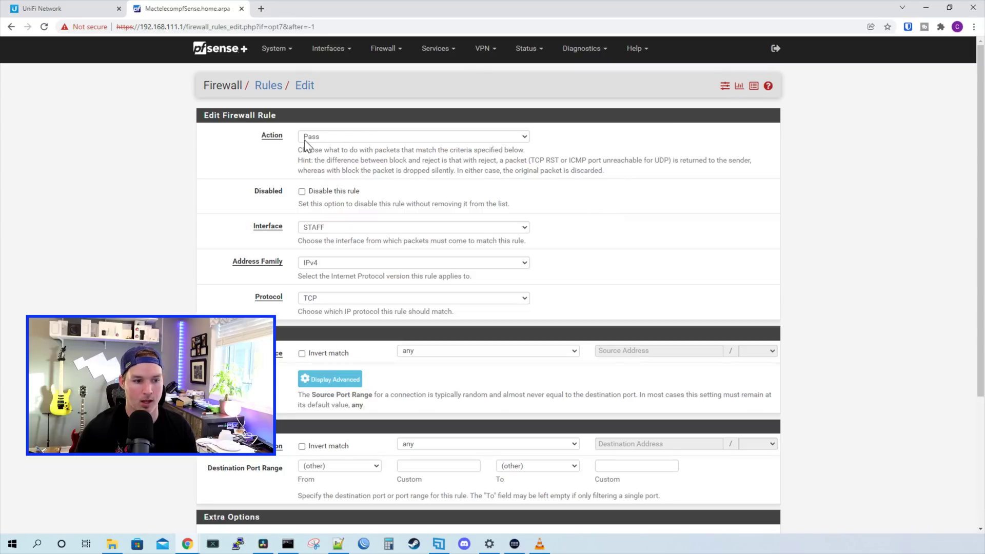
click(305, 140)
click(335, 155)
click(347, 298)
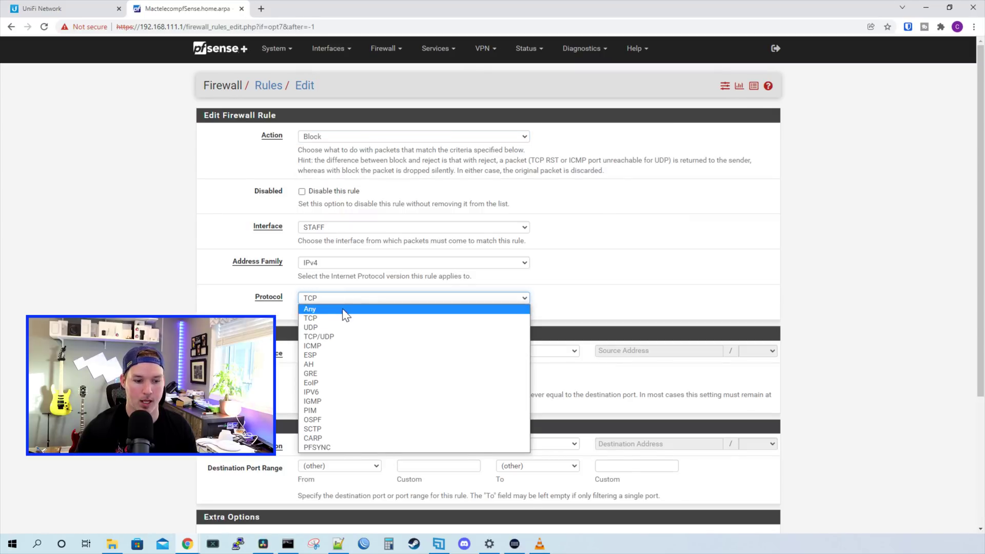
click(343, 310)
Step: Set the rule's source to STAFF net and destination to the RFC1918 alias
scroll(410, 304, down, 1)
click(411, 303)
scroll(440, 325, down, 2)
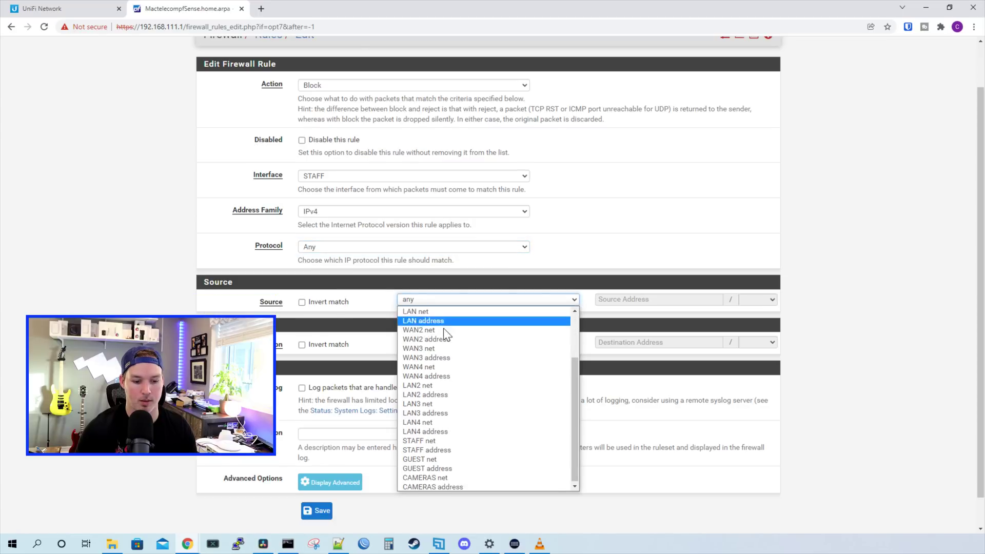
click(456, 442)
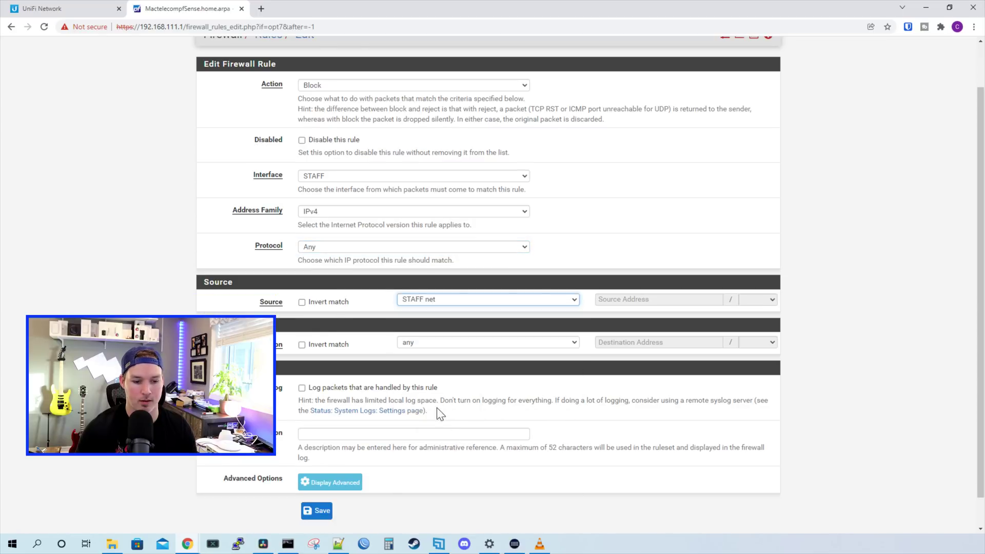
click(465, 347)
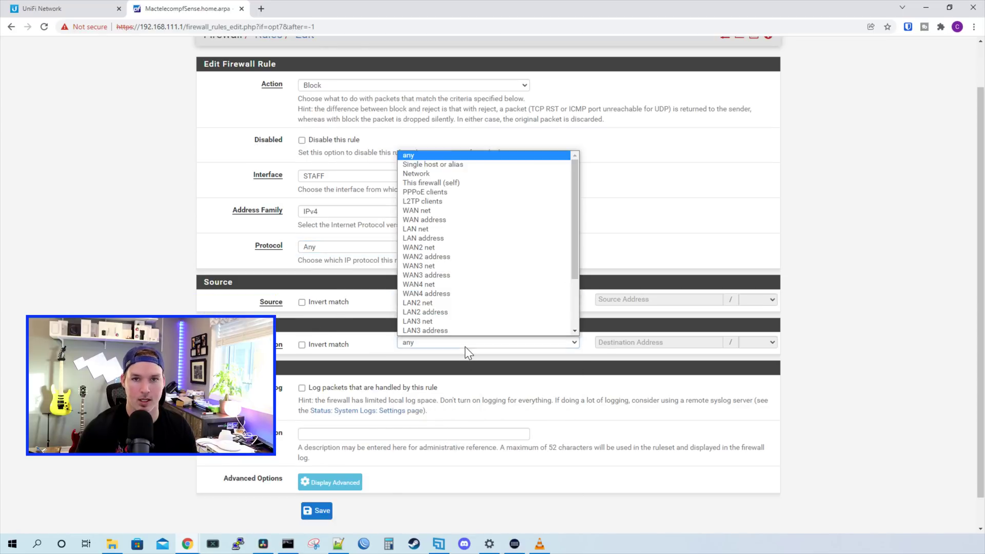
click(426, 164)
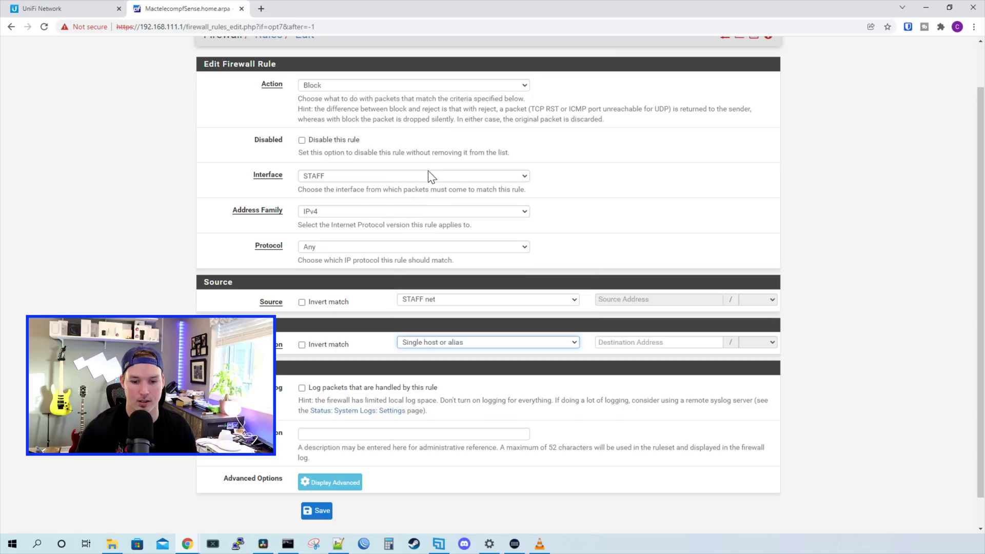
click(616, 343)
text(rfc19)
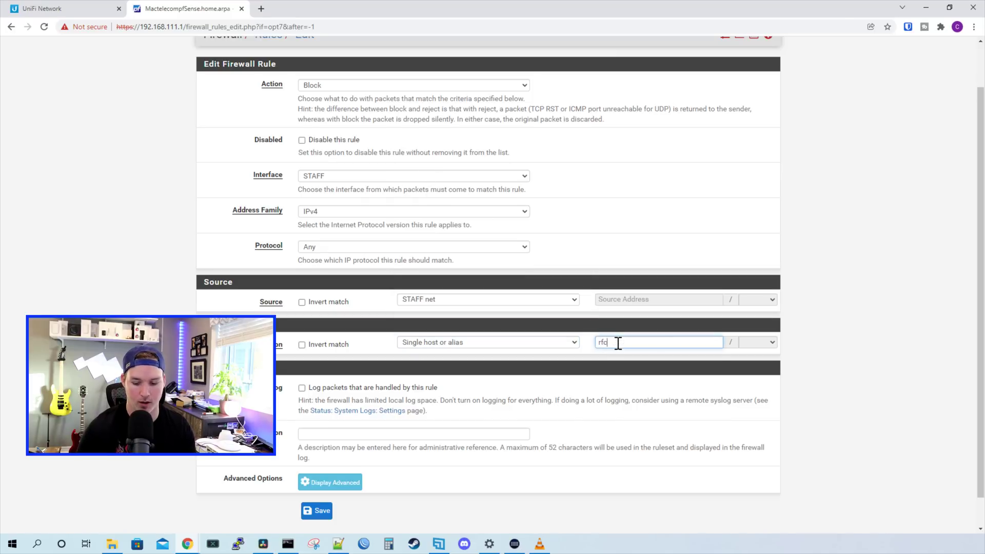
Step: Pick RFC1918 as the destination, save the block rule and apply the changes
click(613, 357)
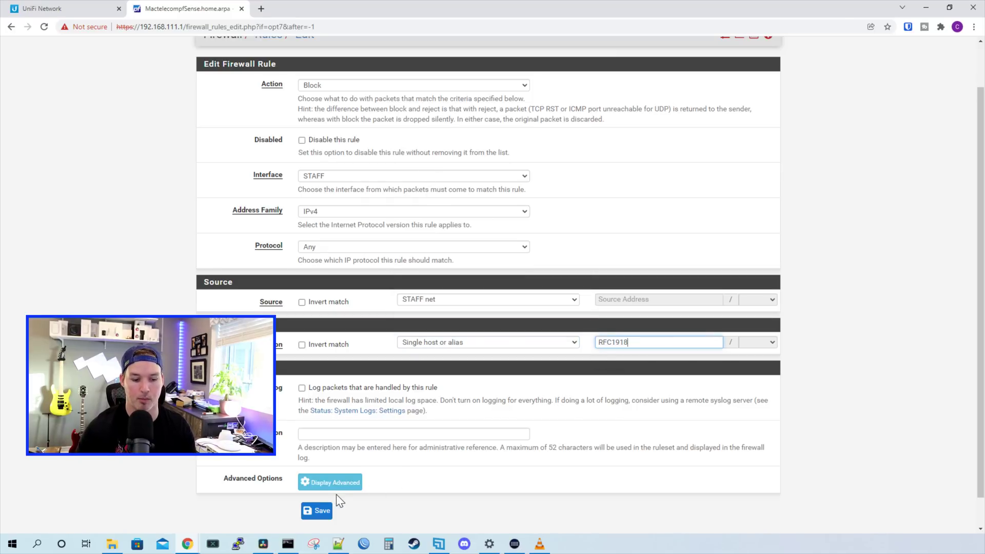
click(316, 511)
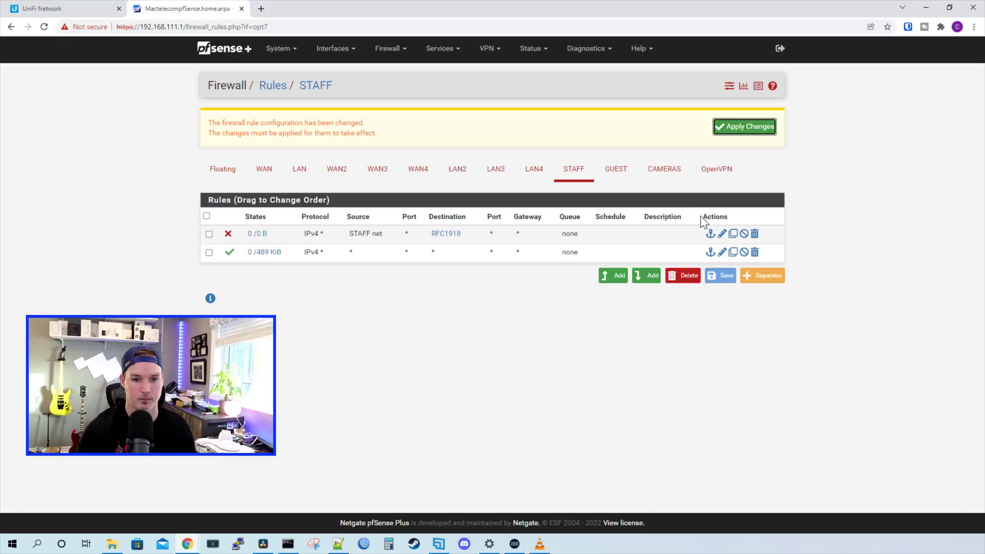
click(744, 128)
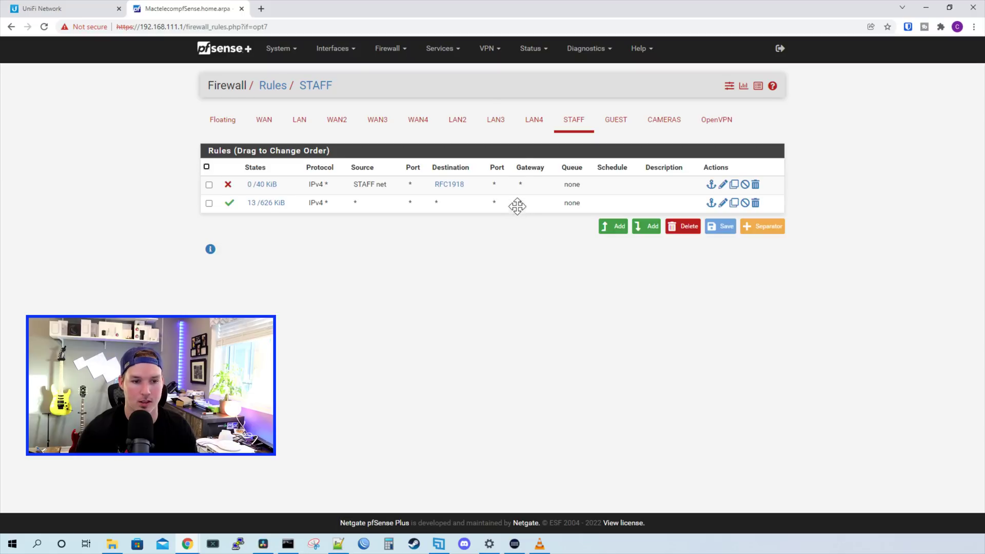
Step: Set STAFF DHCP server DNS servers to 1.1.1.1 and 8.8.8.8 and save
click(454, 56)
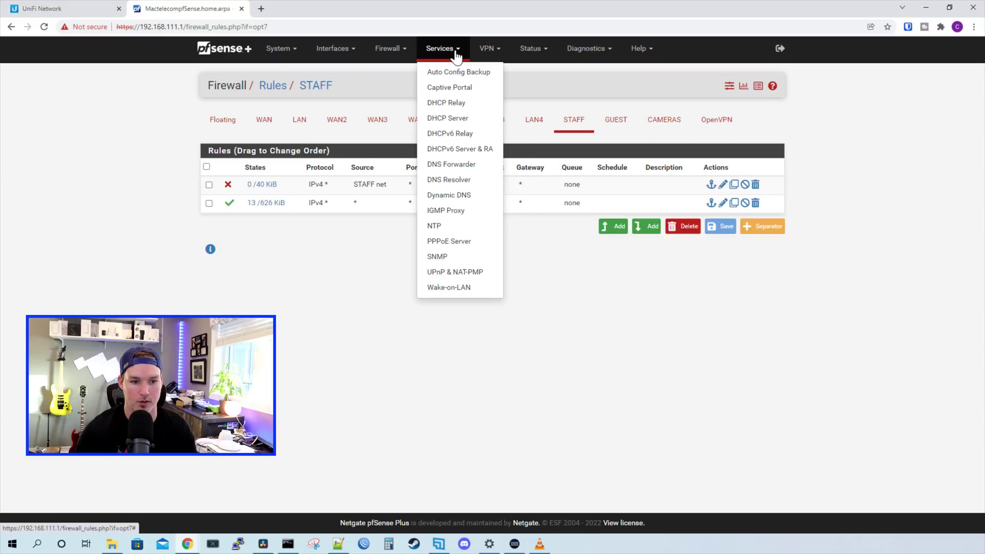
click(454, 121)
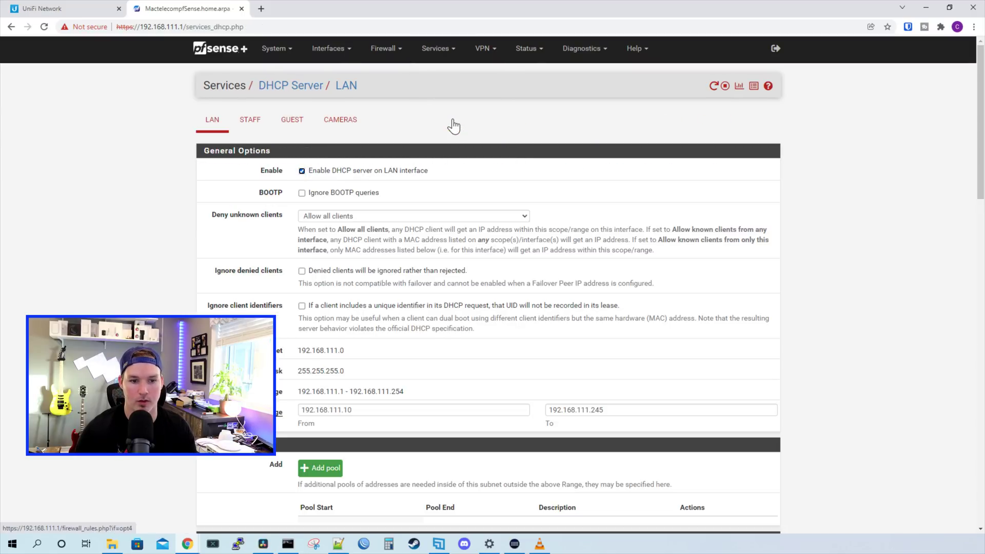
click(254, 123)
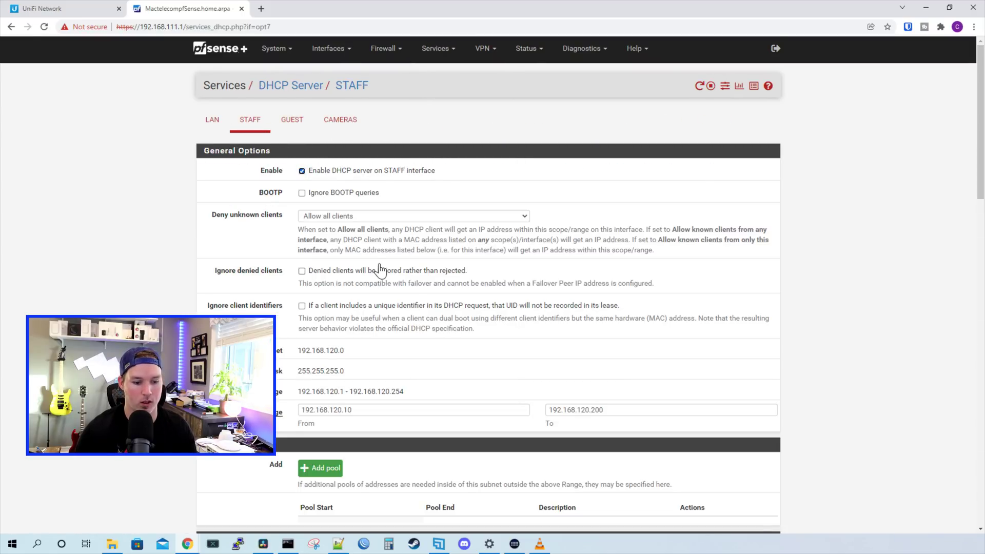
scroll(377, 264, down, 5)
click(400, 351)
text(1.1.1.1)
scroll(399, 350, down, 1)
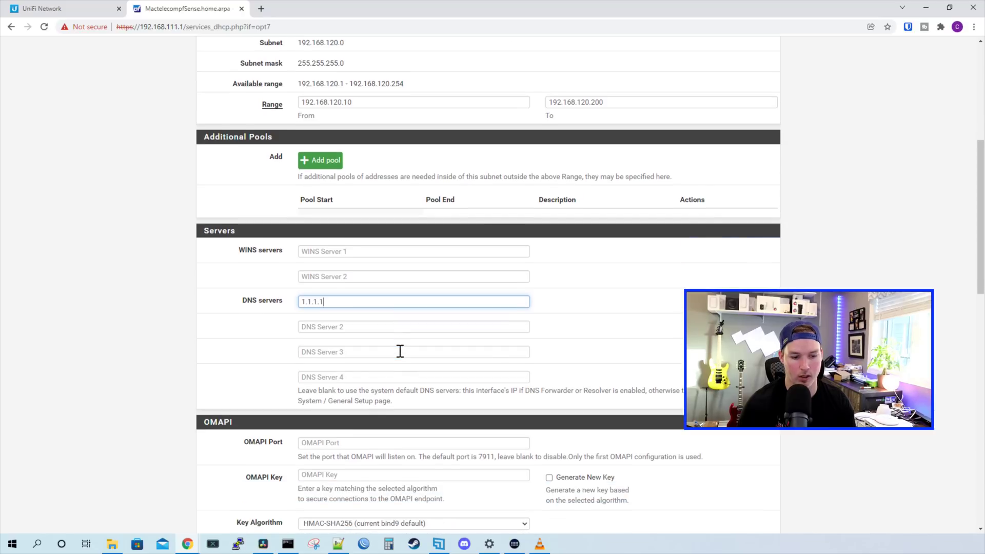
click(390, 324)
text(8.8.8.8)
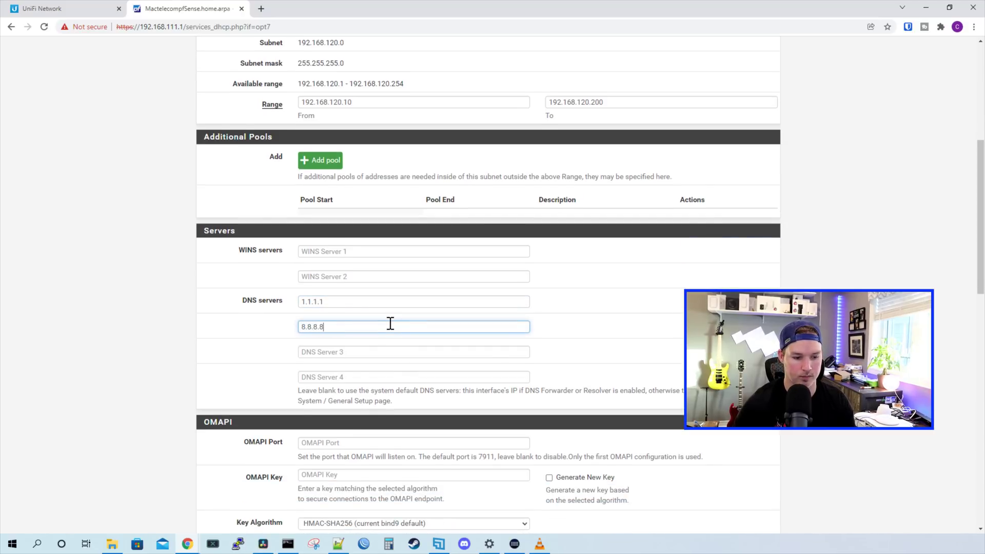
scroll(379, 341, down, 11)
scroll(358, 399, down, 3)
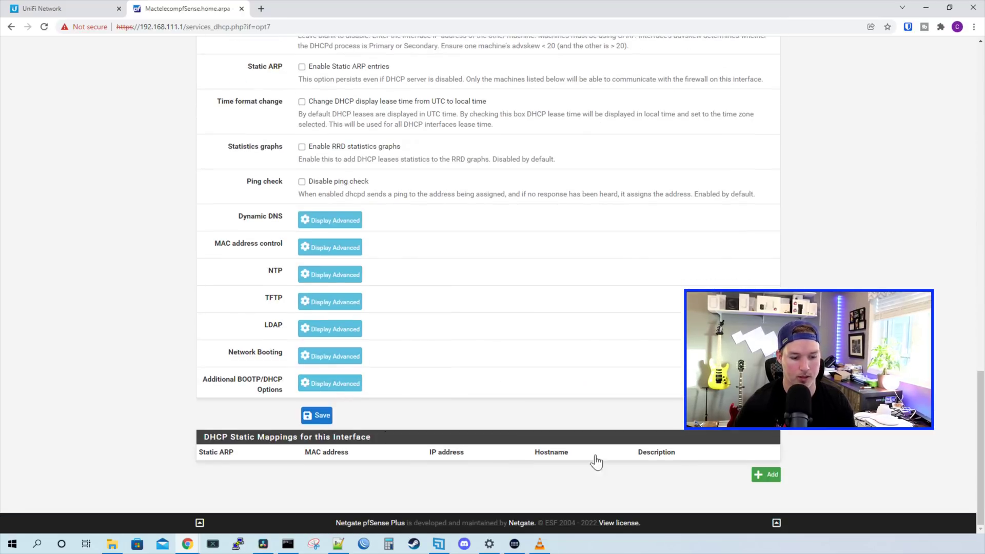
click(317, 416)
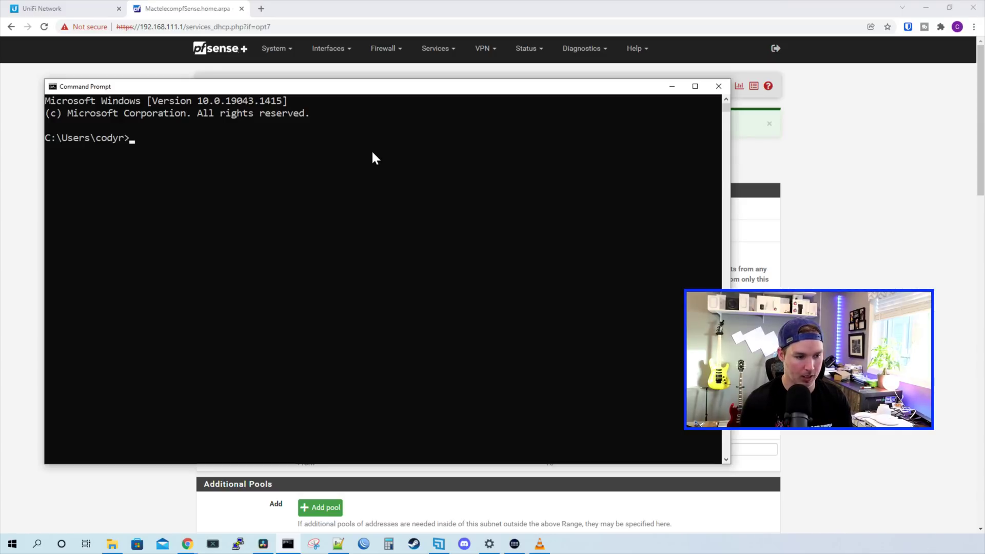
Step: Run ipconfig and check the PC's IPv4 address 192.168.120.10
text(ipconfig)
key(Return)
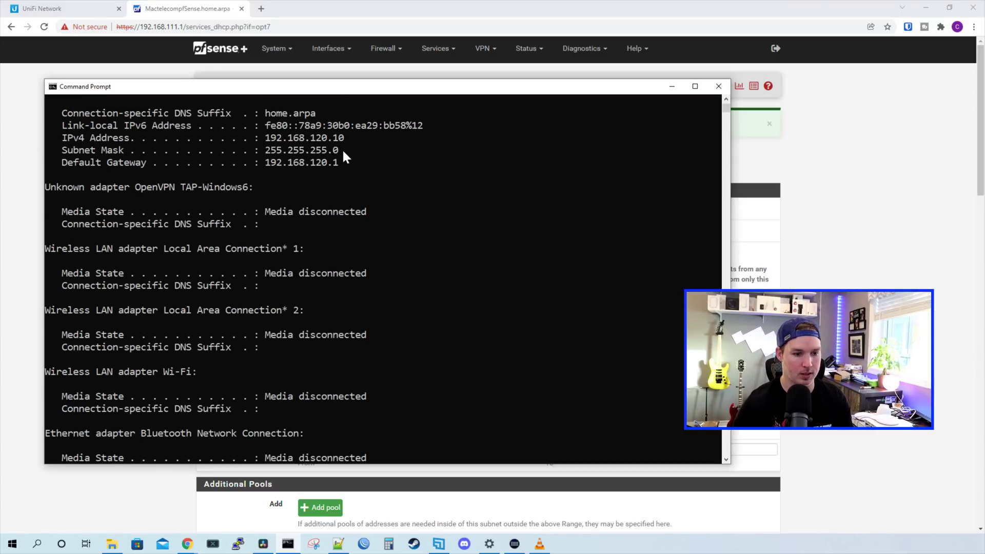
drag(311, 137, 346, 139)
scroll(350, 220, down, 3)
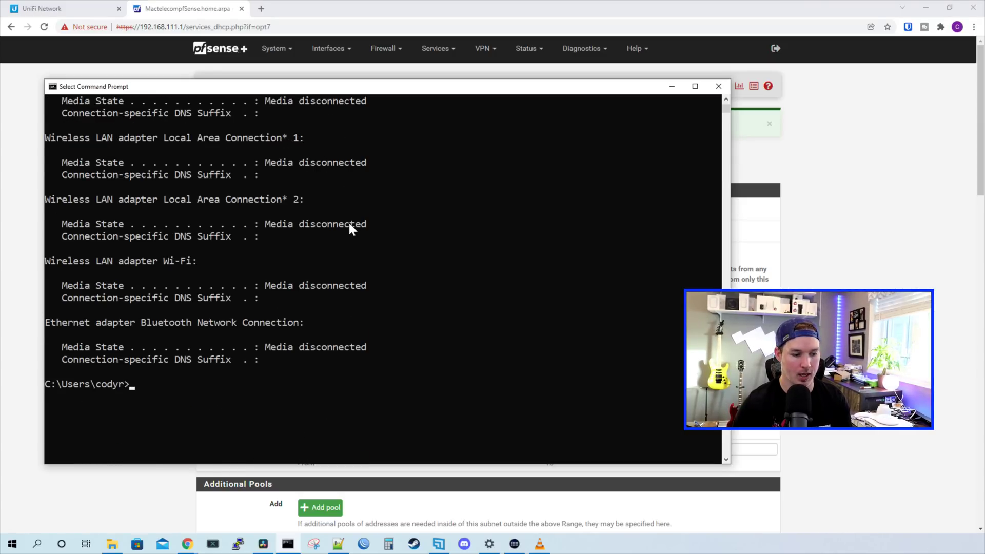
Step: Ping google.ca, stop it with Ctrl+C, then start pinging 192.168.111.14
text(ping google.ca)
key(Return)
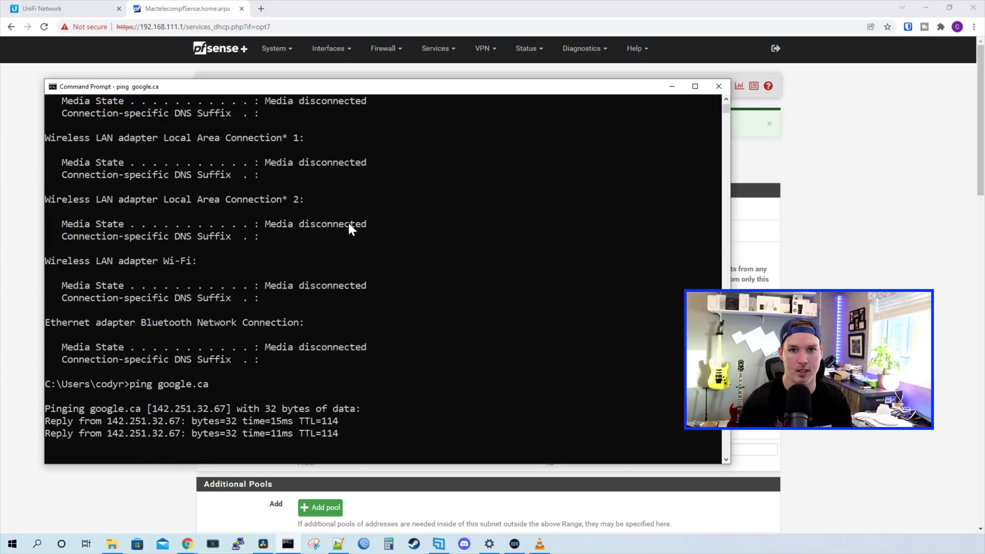
key(ctrl+c)
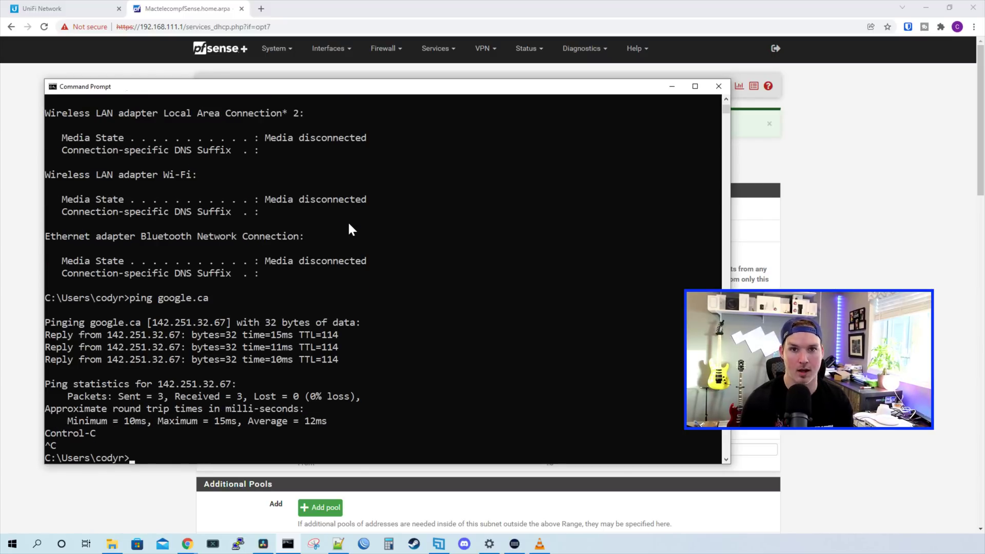
text(pin)
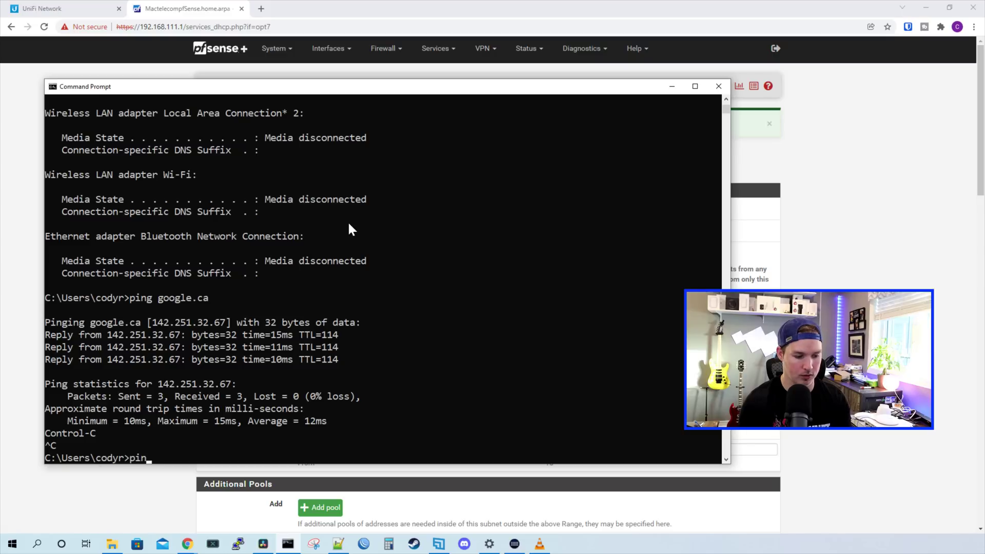
text(g 192.168.1)
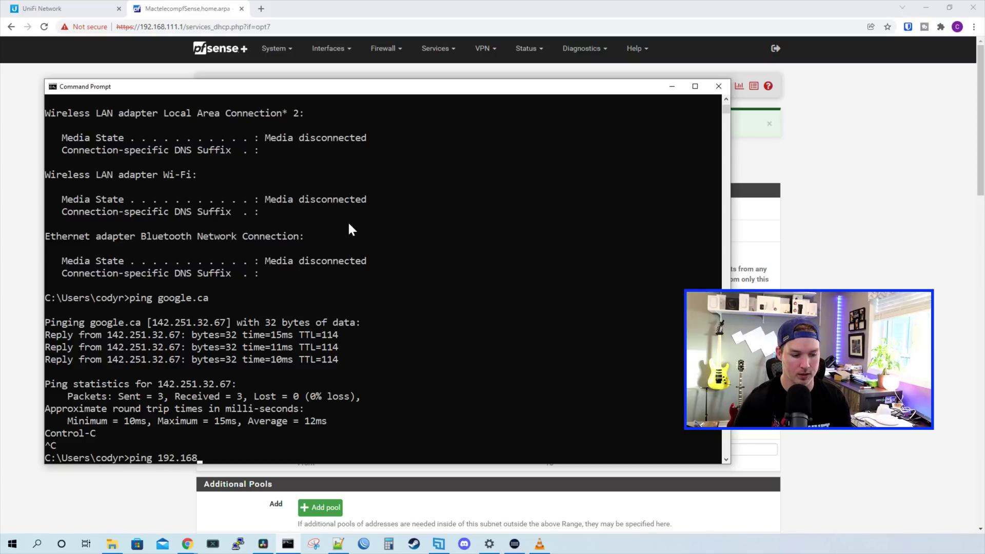
text(11.14)
key(Return)
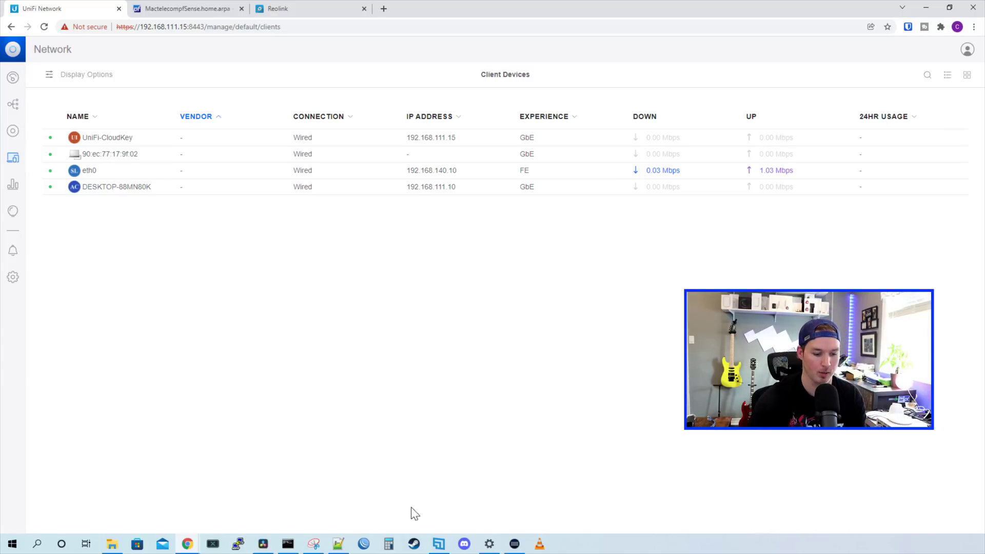
Step: Re-run ping 192.168.140.10 in Command Prompt, which times out with 100% loss
click(288, 544)
key(Up)
key(Return)
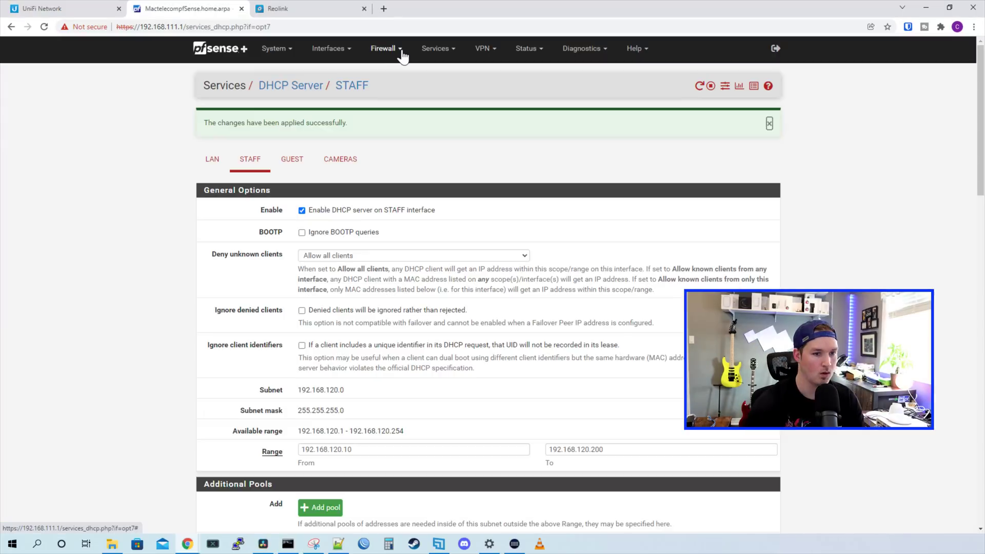
Step: Start a new firewall rule at the top of the STAFF interface's rules list
click(385, 48)
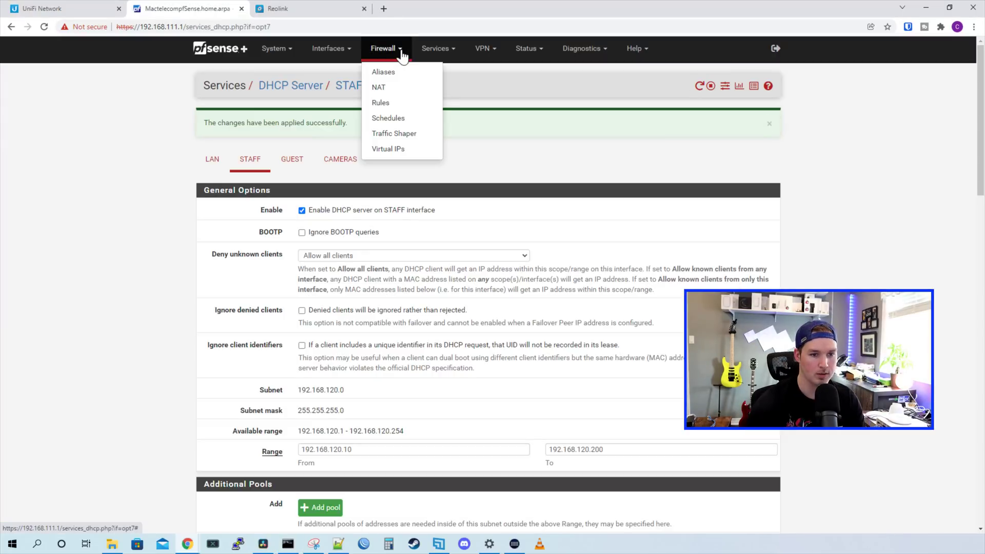
click(393, 103)
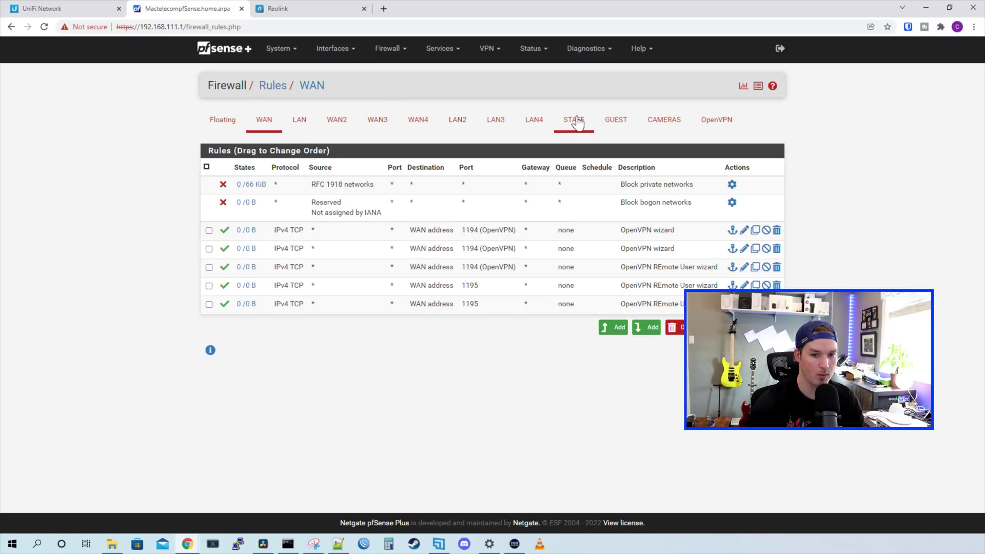
click(578, 122)
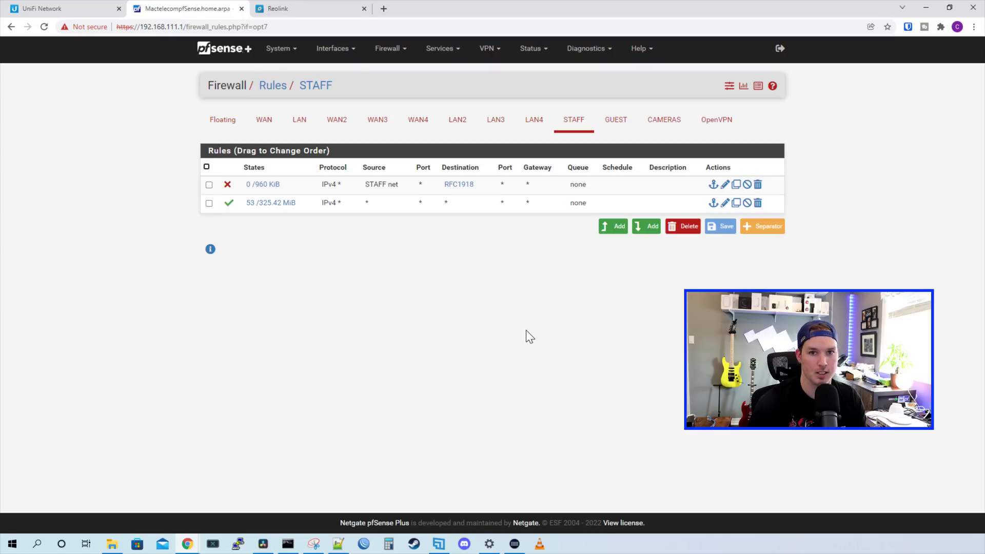
click(612, 235)
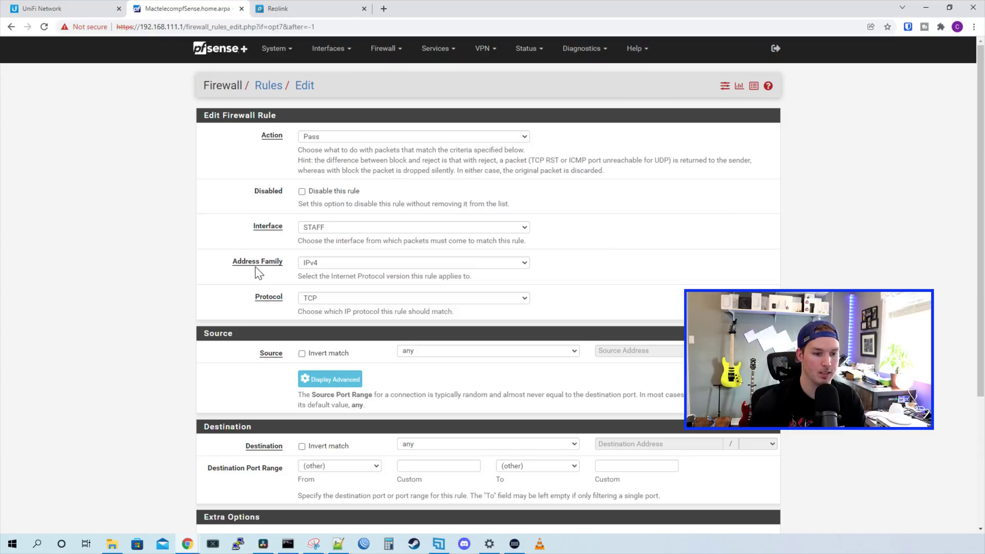
Step: Set the rule to protocol Any, source STAFF net, destination single host 192.168.140.10
click(352, 298)
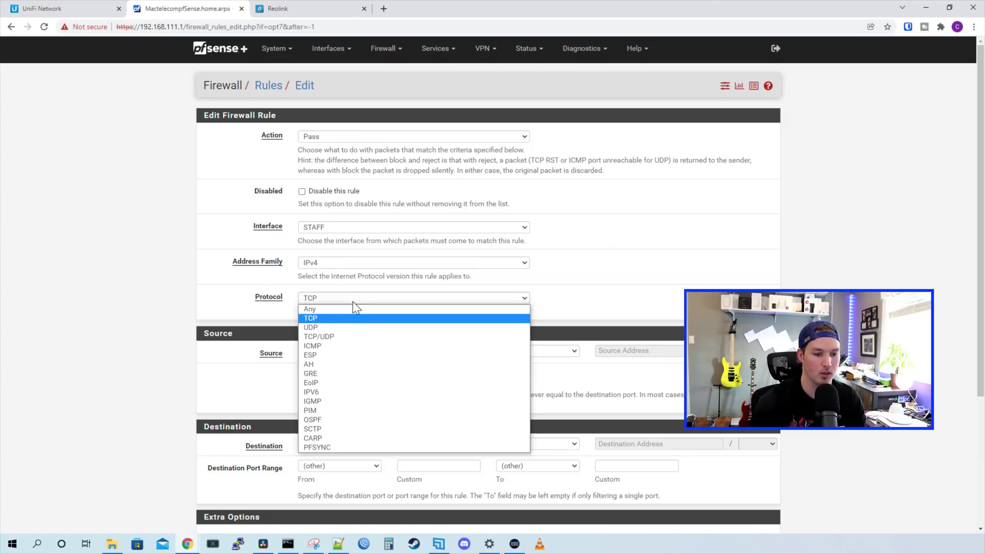
click(353, 308)
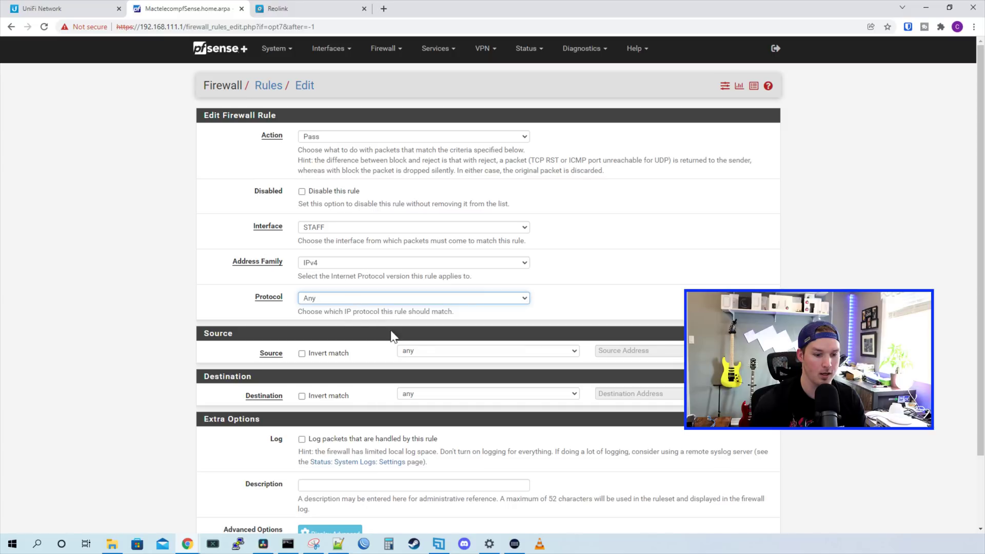
click(439, 349)
scroll(440, 308, down, 2)
click(432, 293)
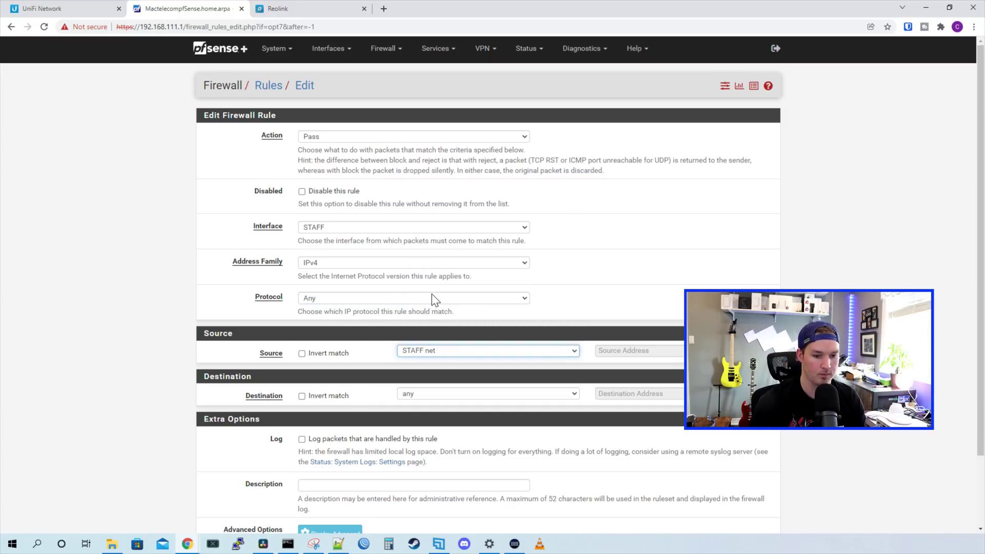
click(416, 393)
scroll(432, 386, down, 2)
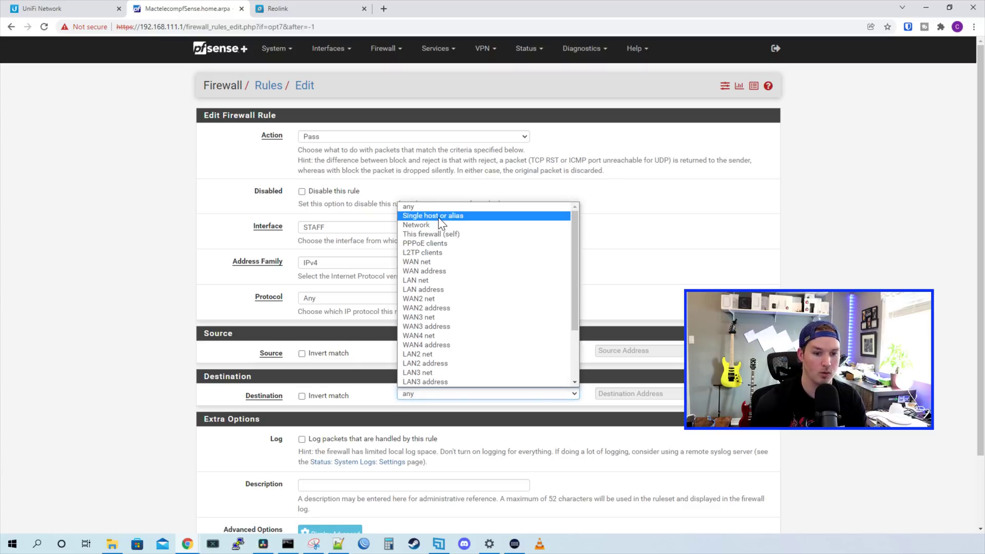
click(438, 216)
click(613, 394)
text(192)
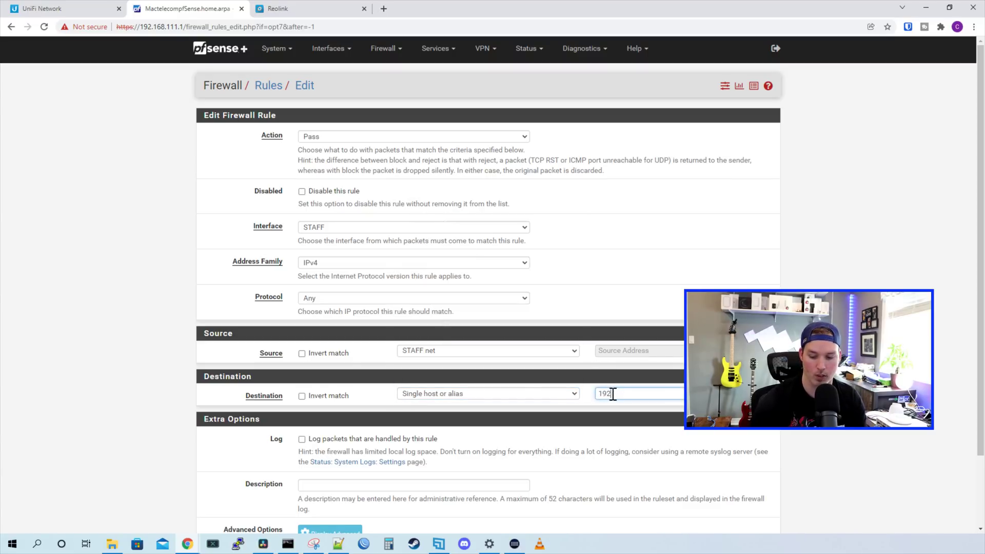
text(.168.140.10)
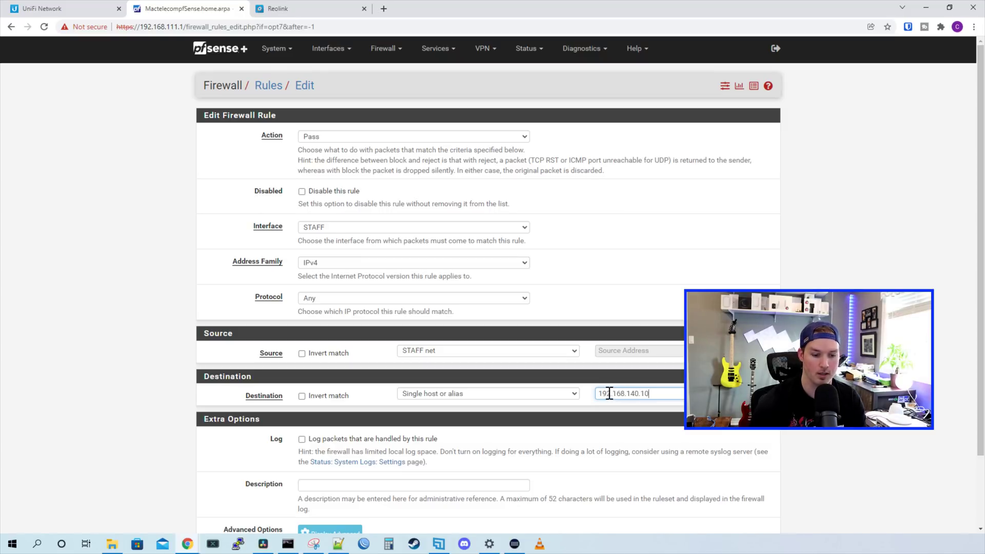
Step: Describe the rule as 'Staff to camera', save it and apply the changes
scroll(537, 391, down, 2)
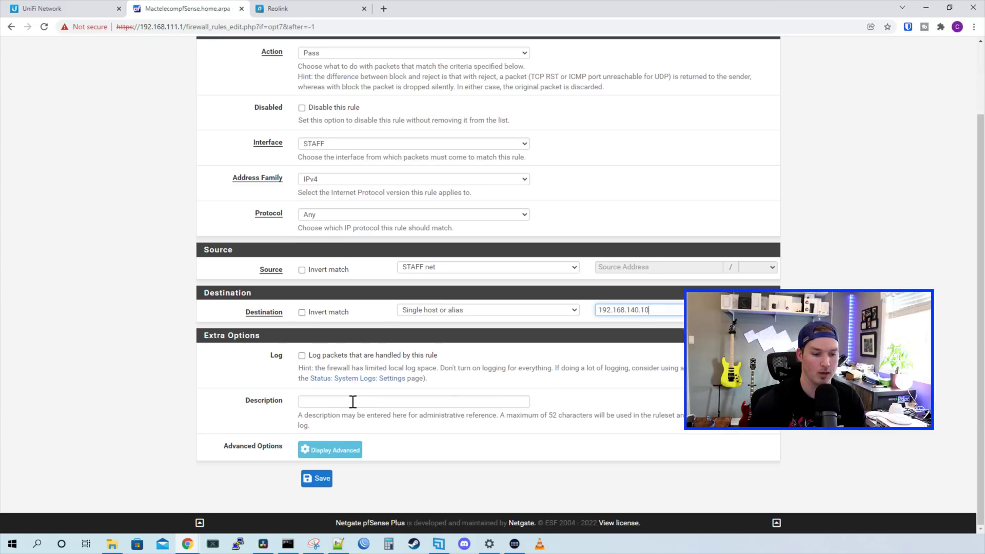
click(351, 402)
text(Staf)
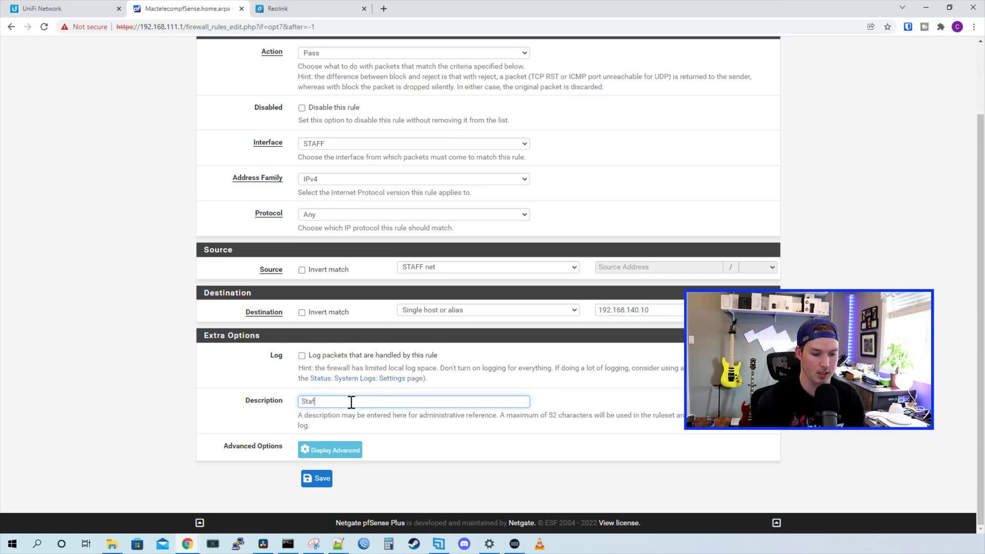
text(f to camera)
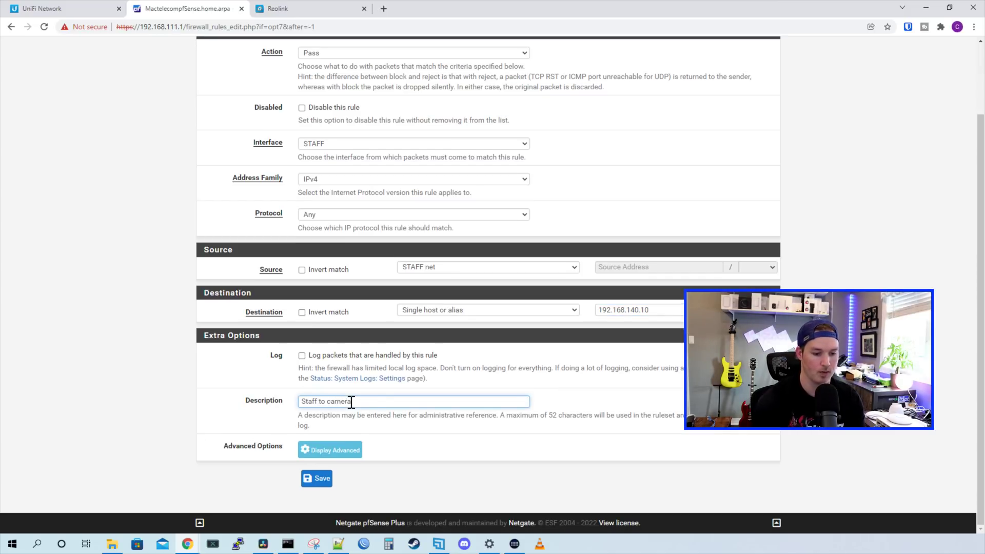
click(324, 482)
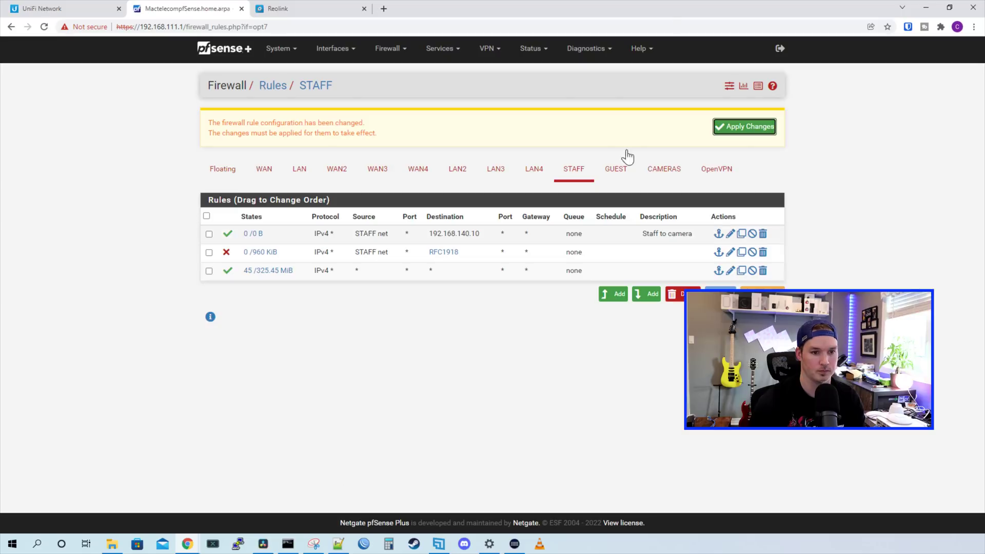
click(755, 135)
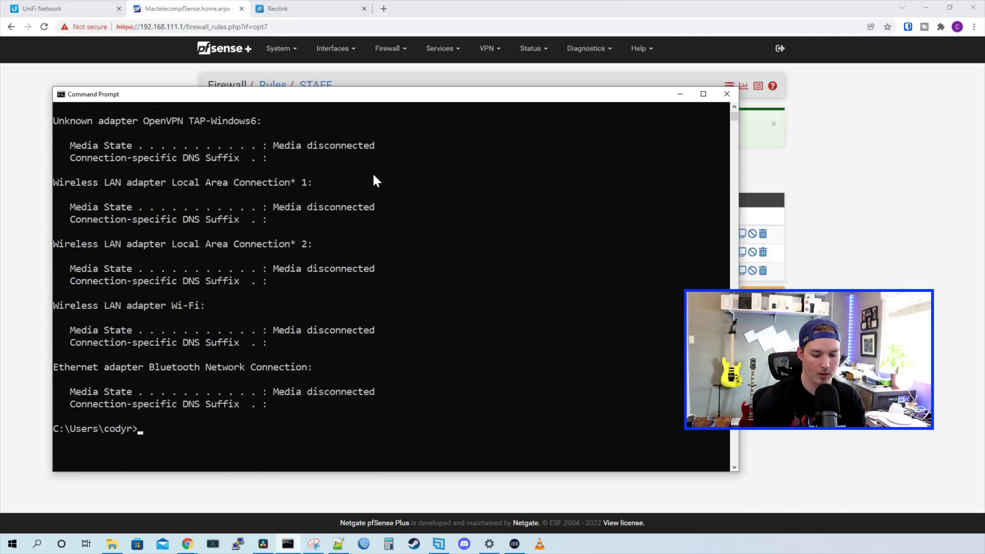
Step: Ping 192.168.140.10 from Command Prompt, getting replies, then return to the pfSense rules page
text(ping 192)
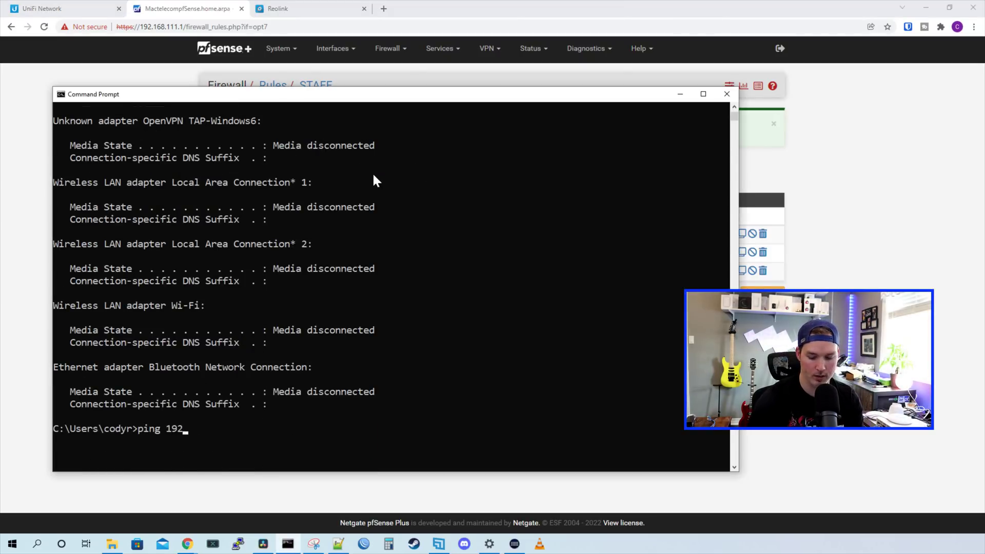
text(.168.140.10)
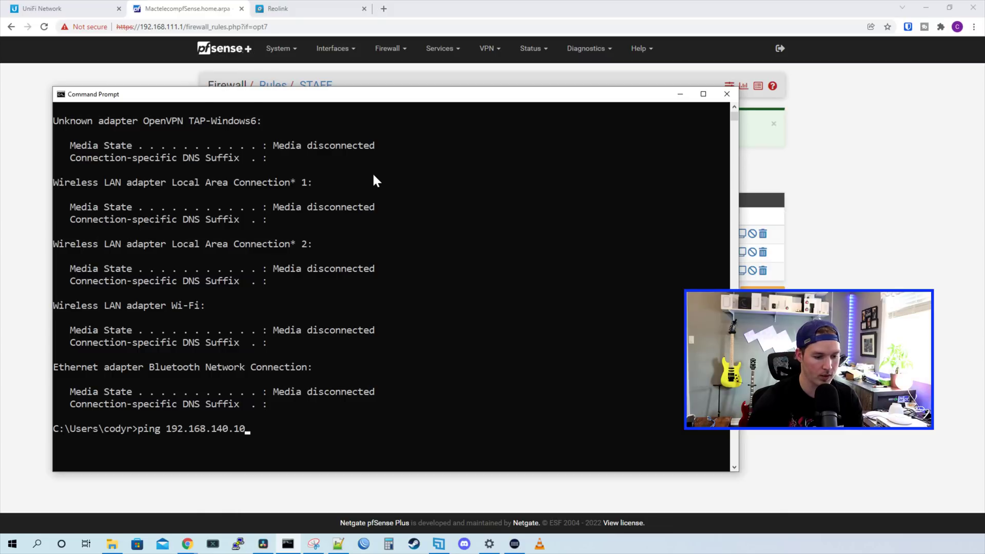
key(Return)
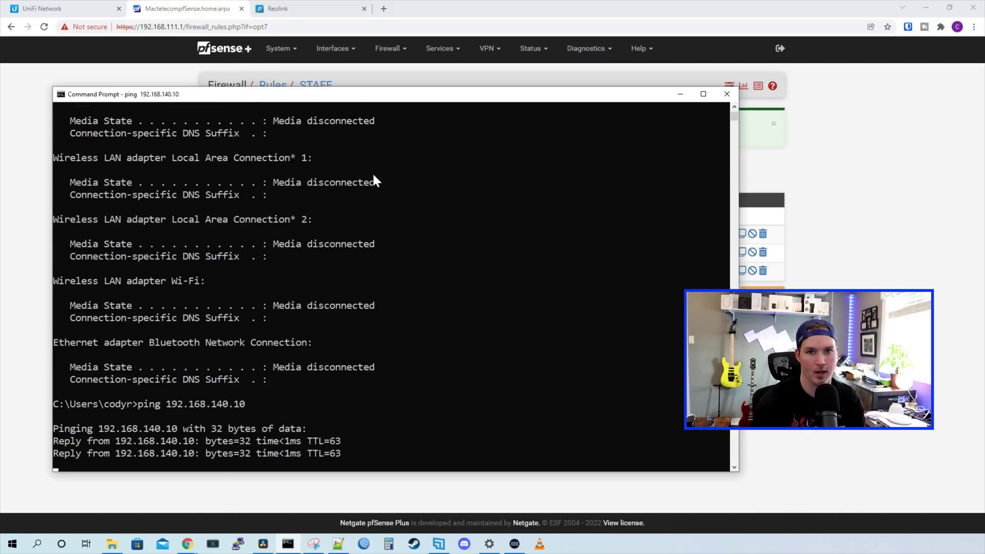
click(180, 12)
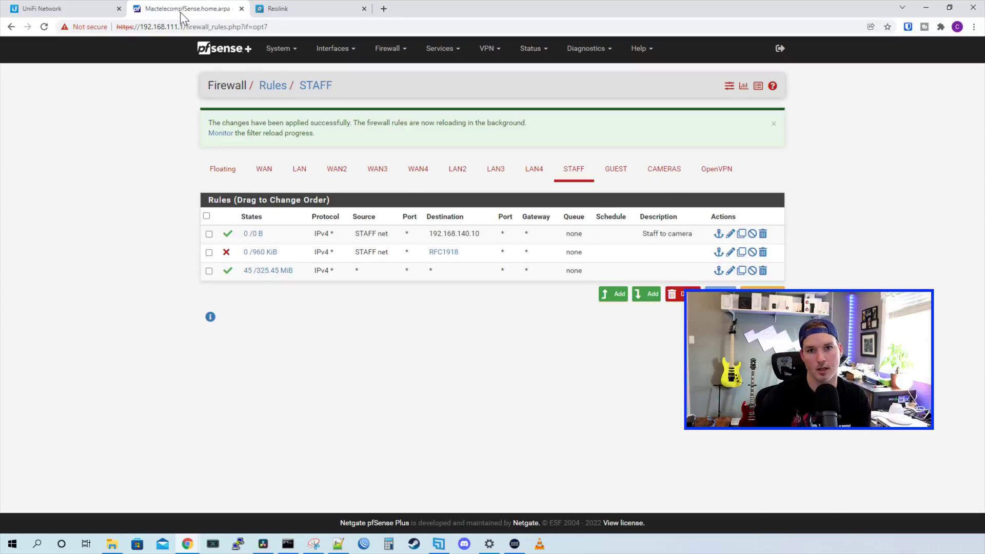